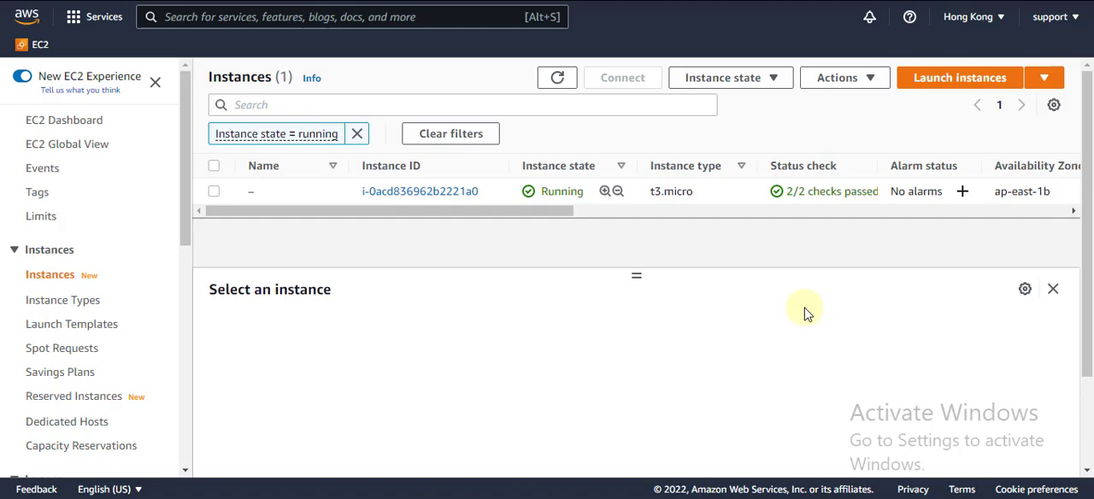
Switch to the Notepad note containing aws.amazon.com and set its font size to 26
click(842, 498)
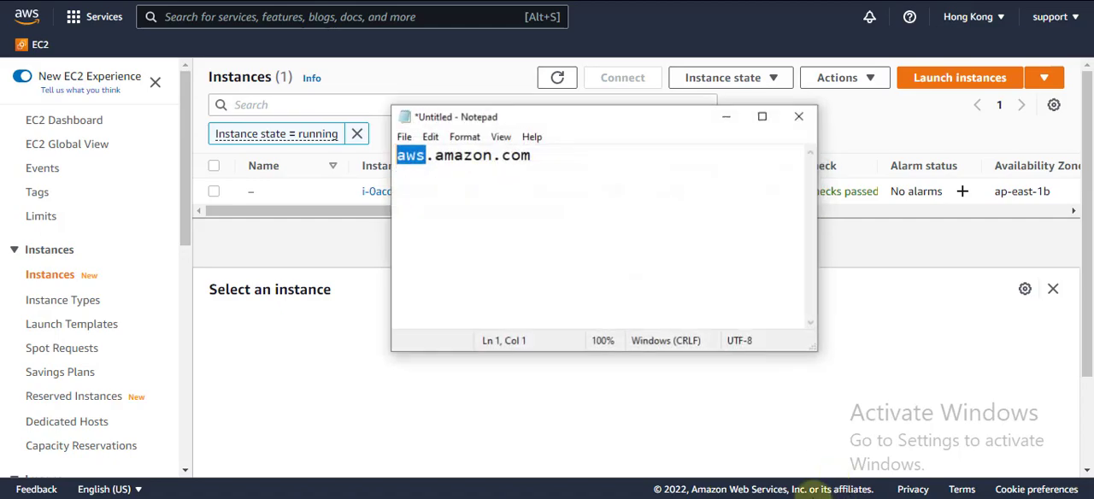
click(579, 159)
drag(552, 154, 389, 158)
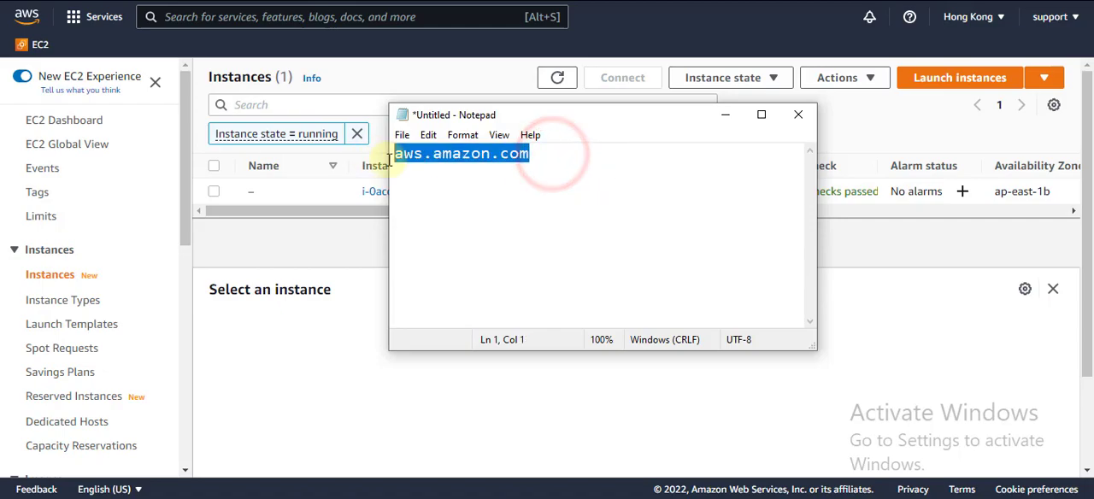
click(499, 136)
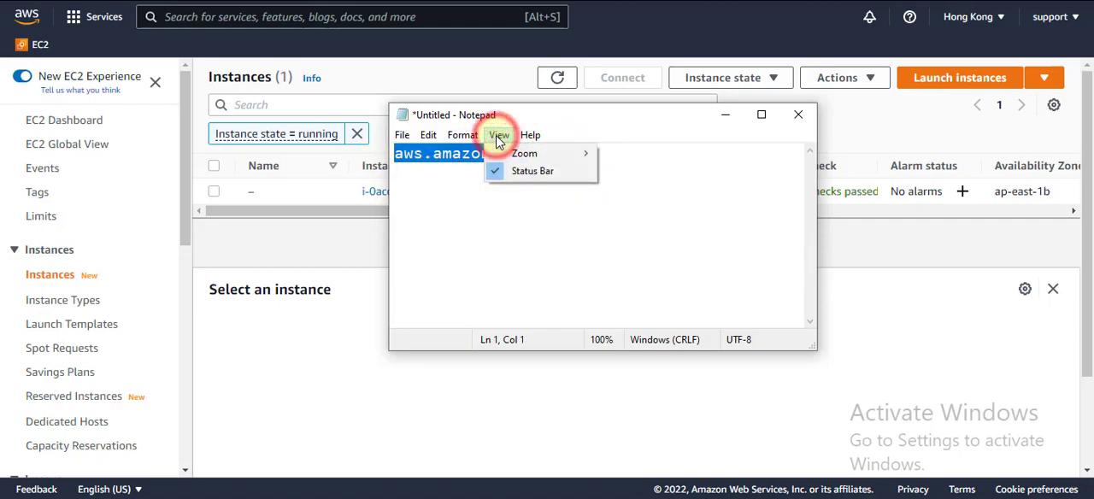
click(463, 135)
click(470, 170)
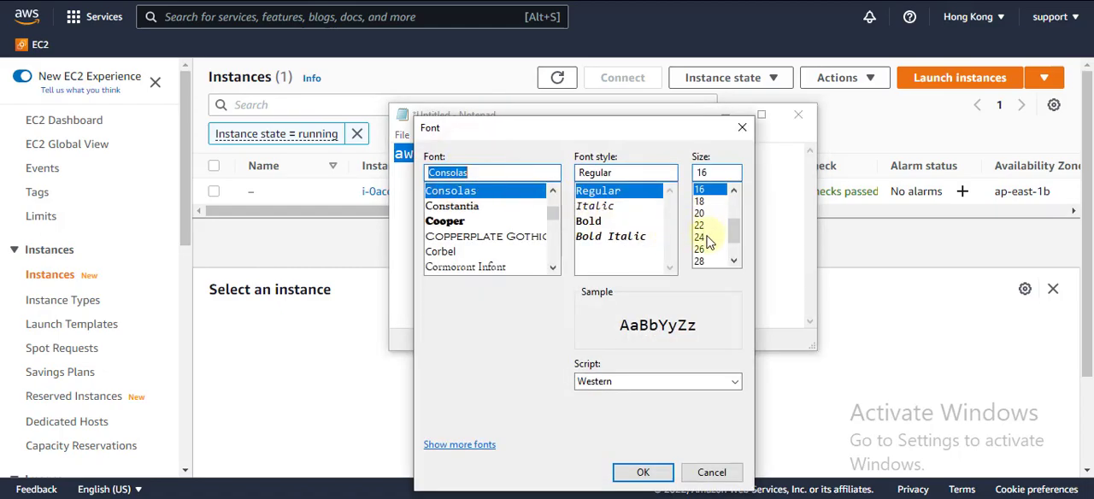
click(700, 249)
click(643, 473)
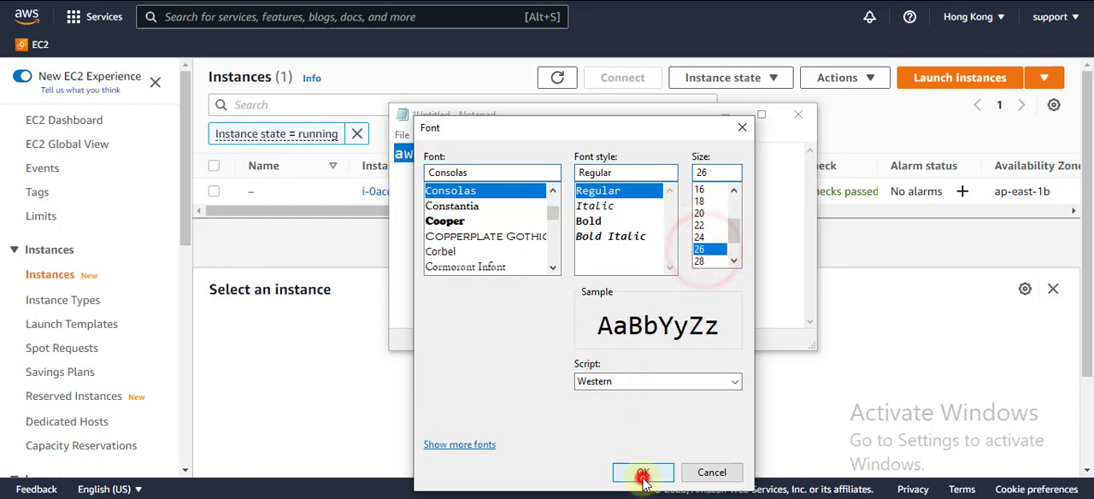
drag(575, 112, 532, 118)
click(561, 165)
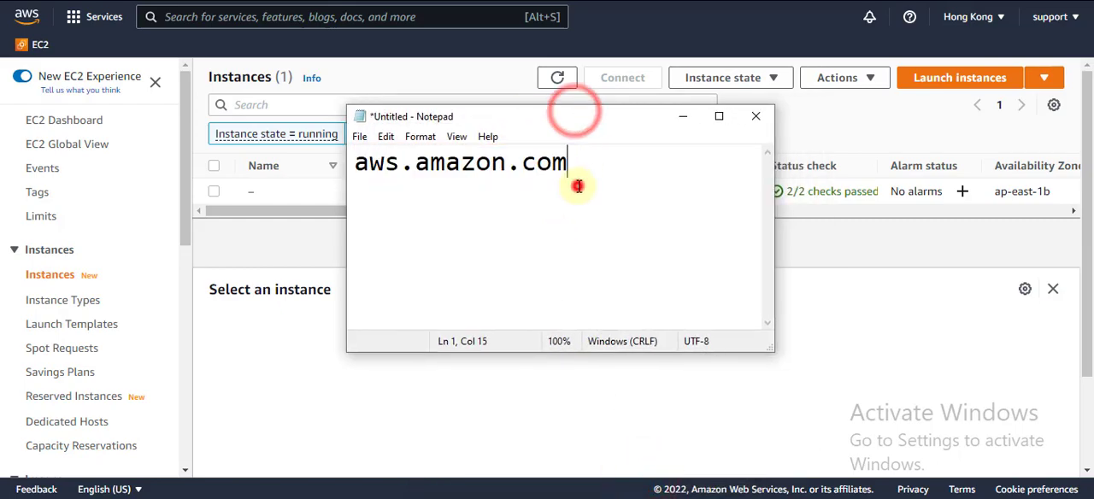
Highlight the aws.amazon.com address in the note, then minimize Notepad to return to the AWS console
drag(556, 162, 344, 163)
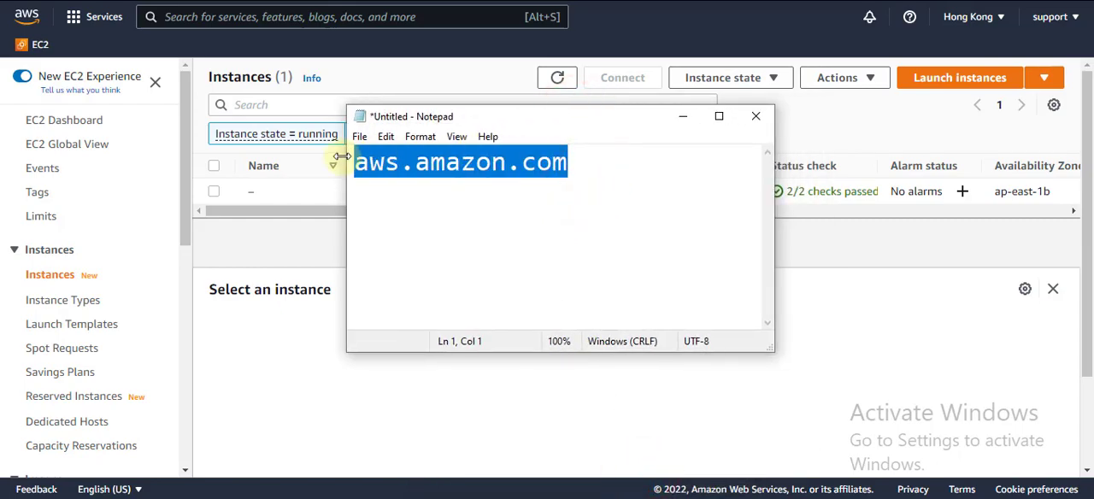
click(402, 168)
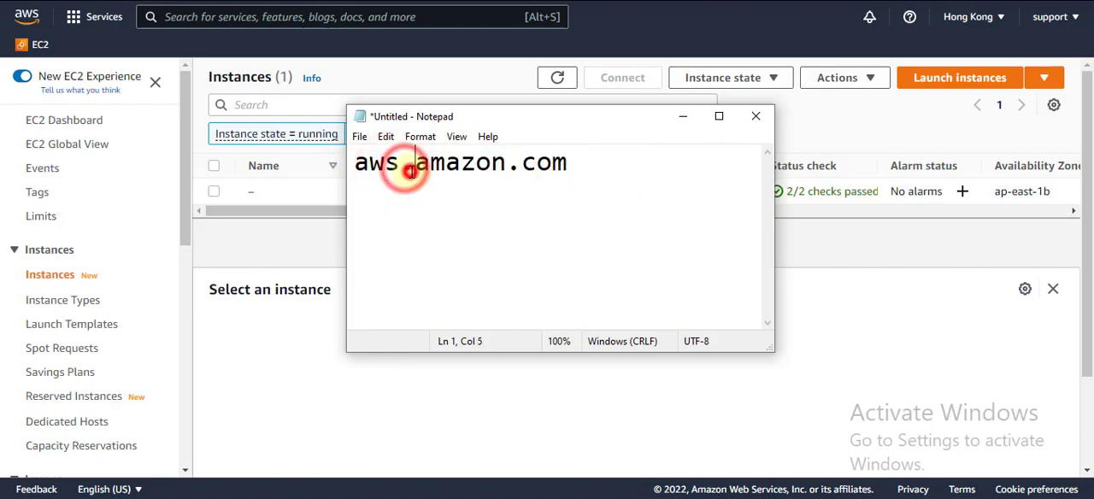
click(570, 162)
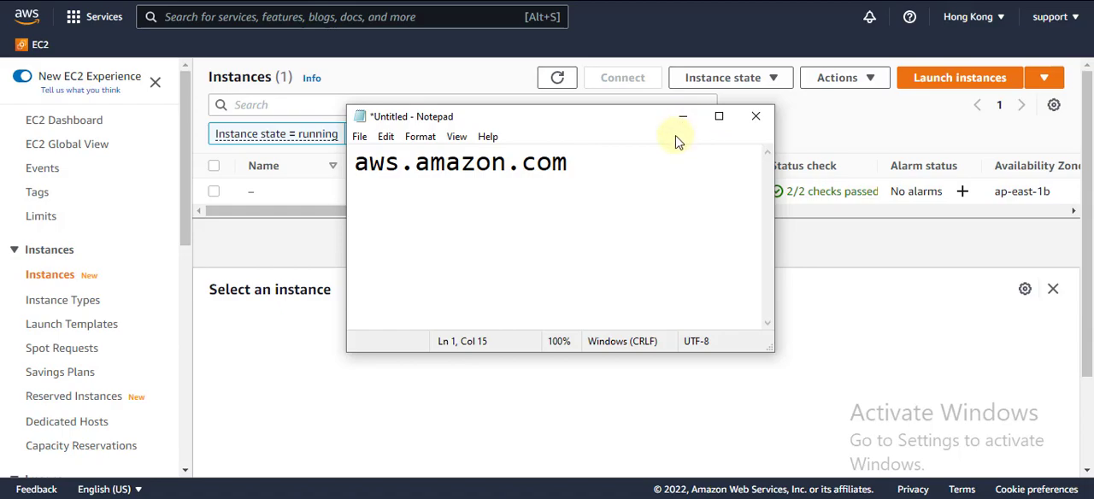
drag(678, 117, 712, 112)
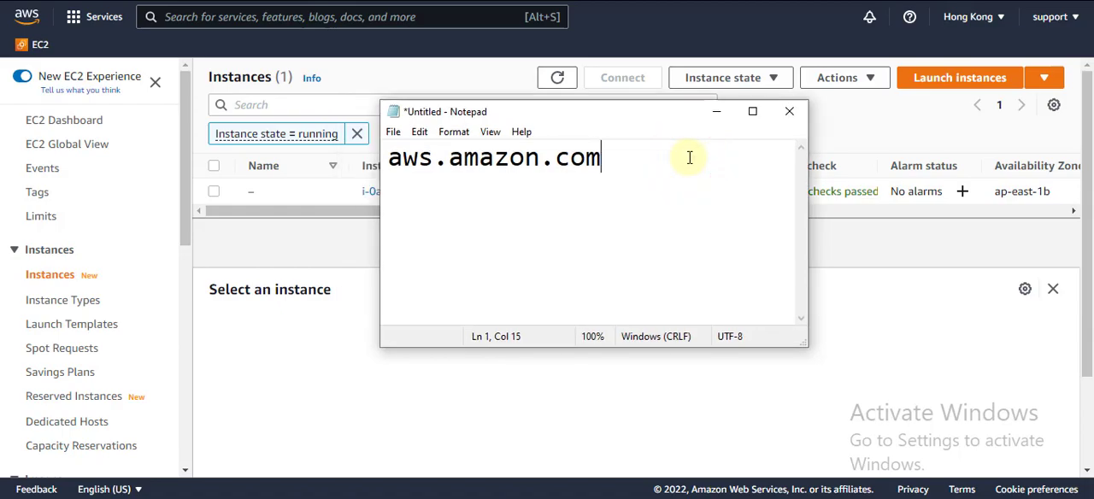
drag(623, 162, 385, 164)
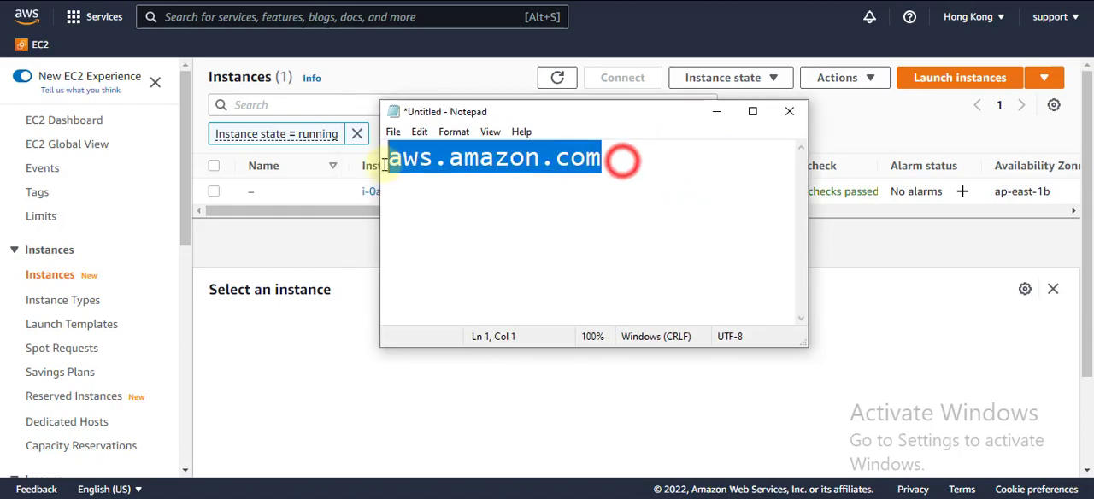
click(708, 203)
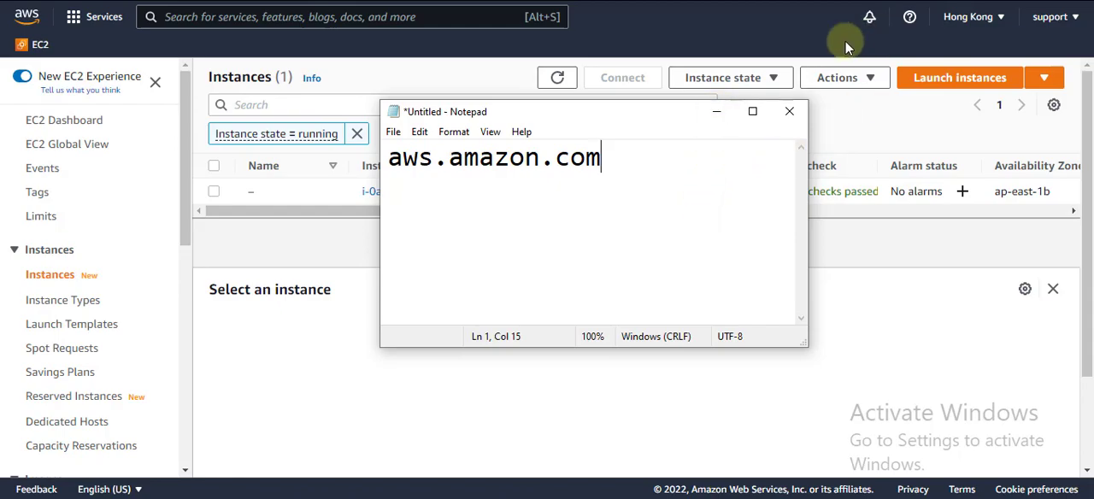
click(715, 114)
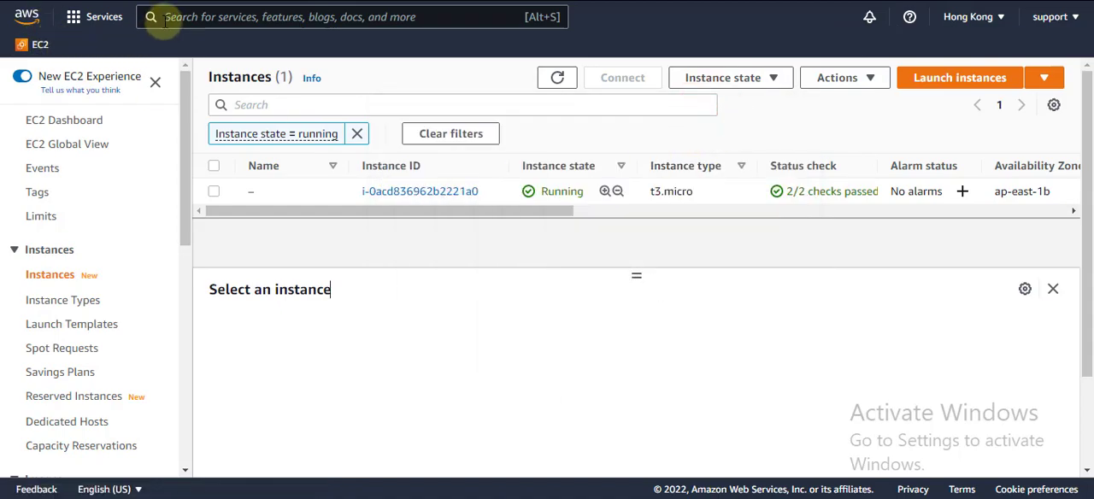
From the console home page, search for ec2, open the EC2 service and dismiss its welcome message
click(27, 19)
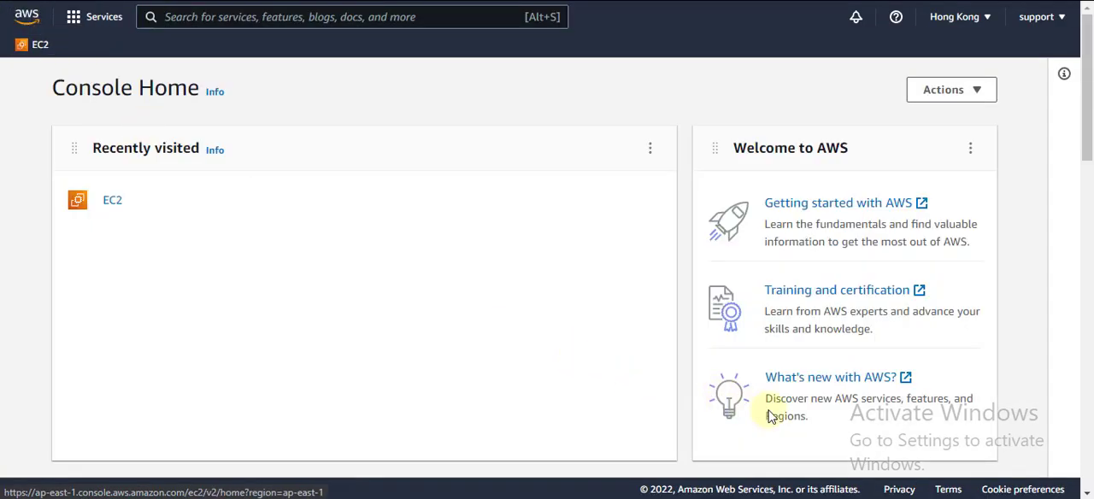
click(844, 442)
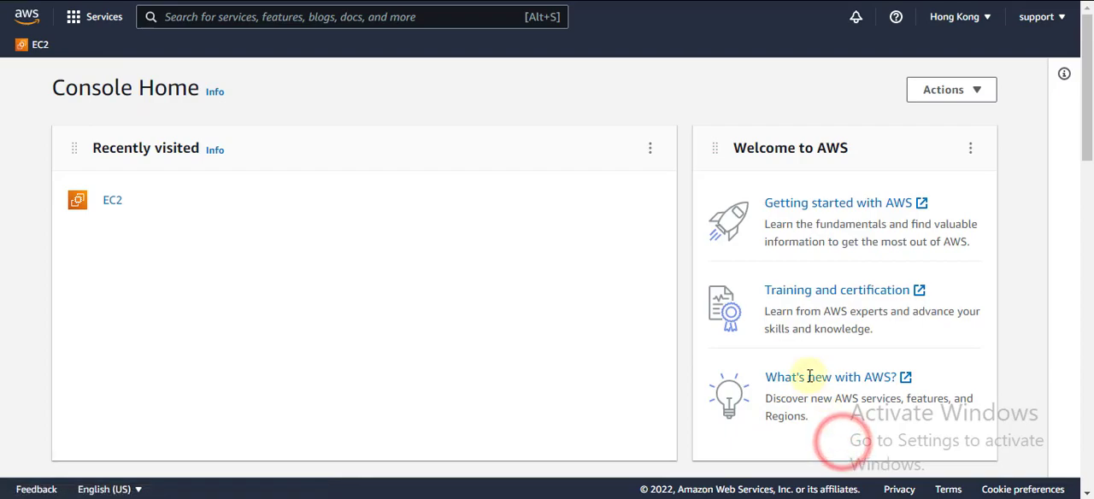
click(181, 16)
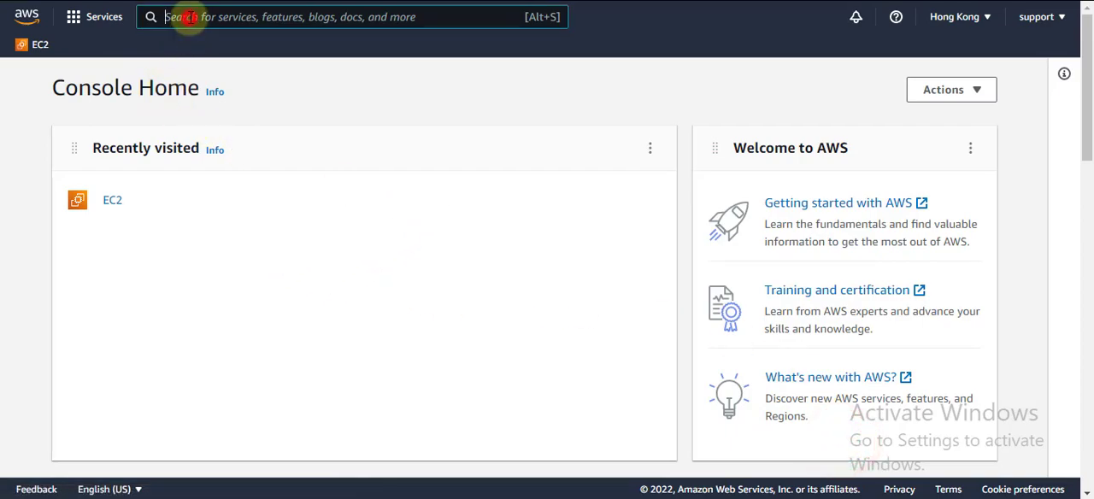
text(ec2)
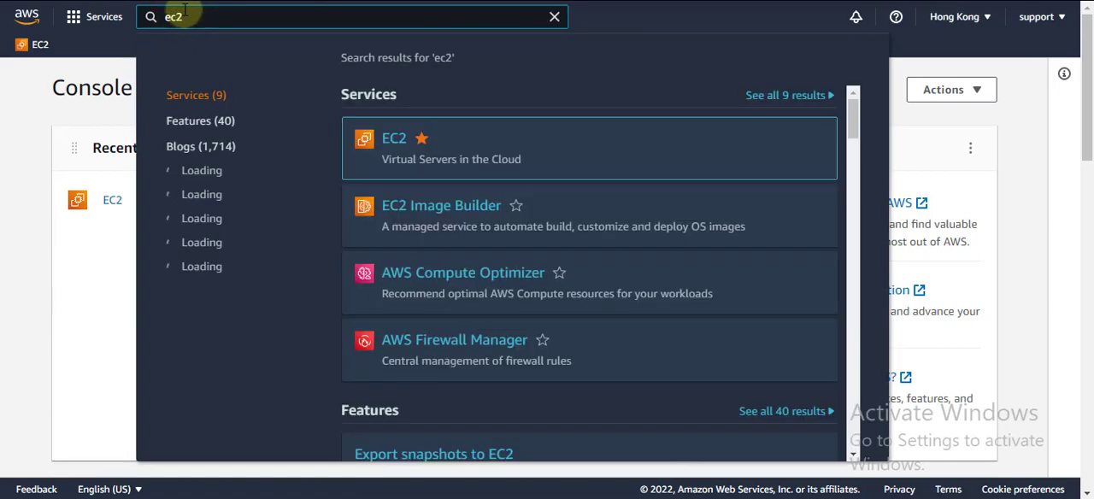
click(392, 139)
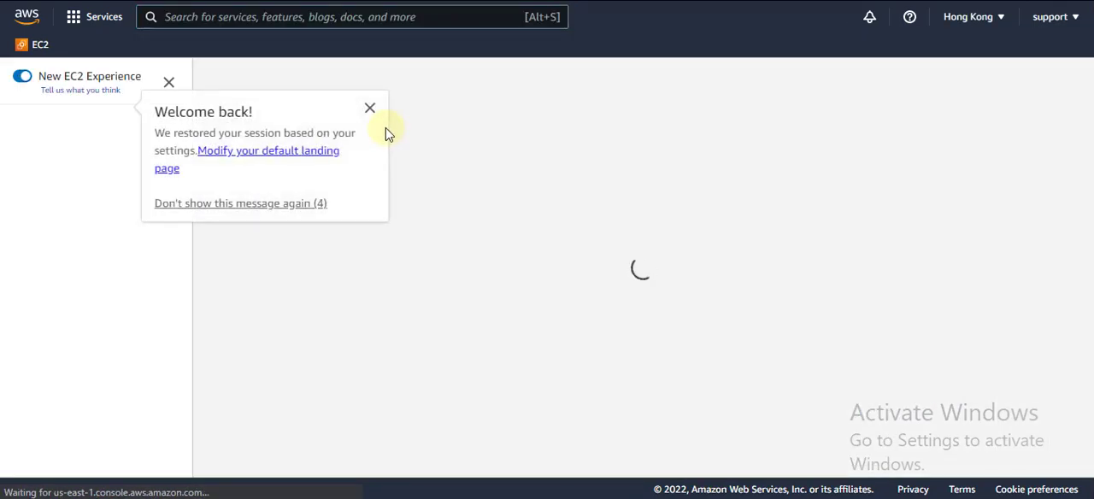
click(370, 109)
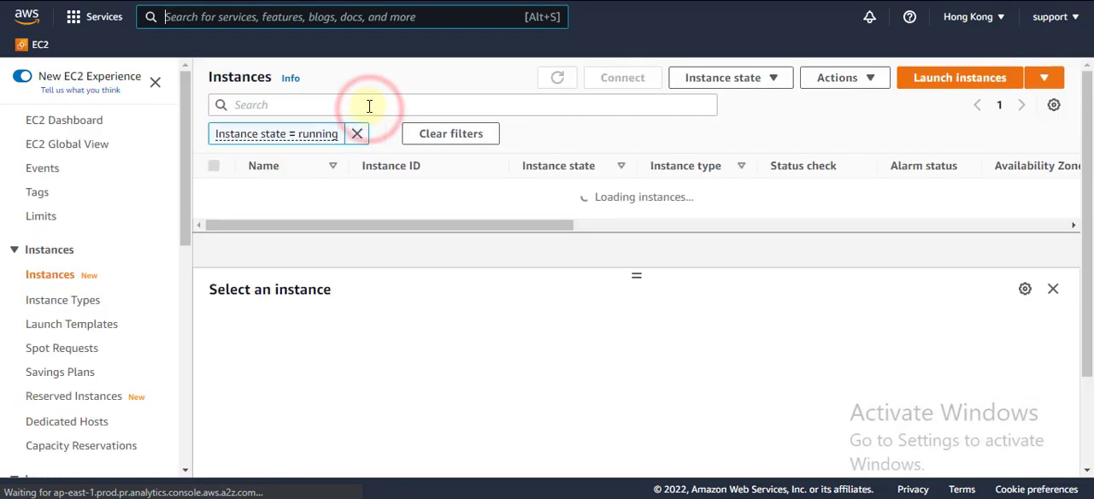
Look through the list of available AWS regions and close it without switching region
click(1000, 19)
scroll(929, 265, down, 2)
click(932, 105)
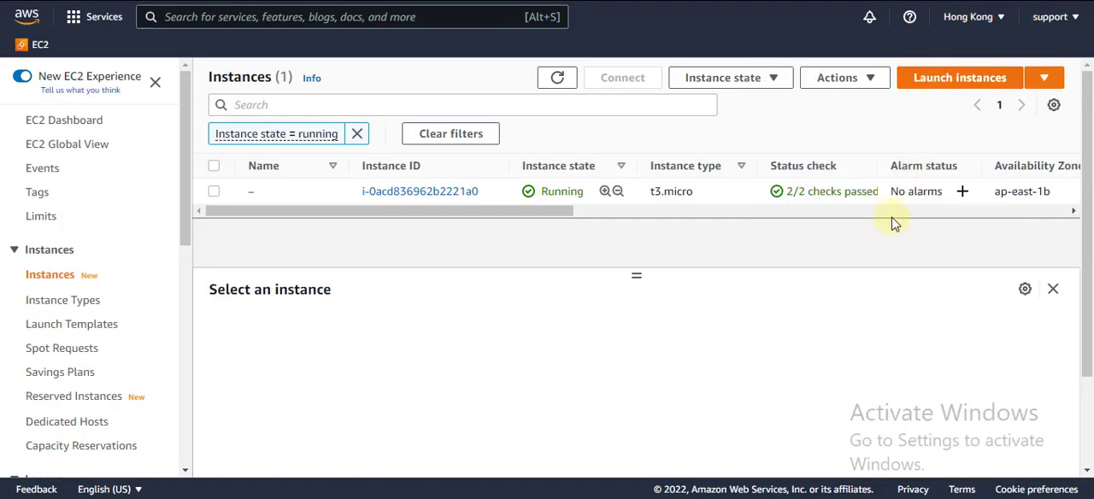
Start launching a new EC2 instance and show the AWS Marketplace images for the AMI choice
click(928, 78)
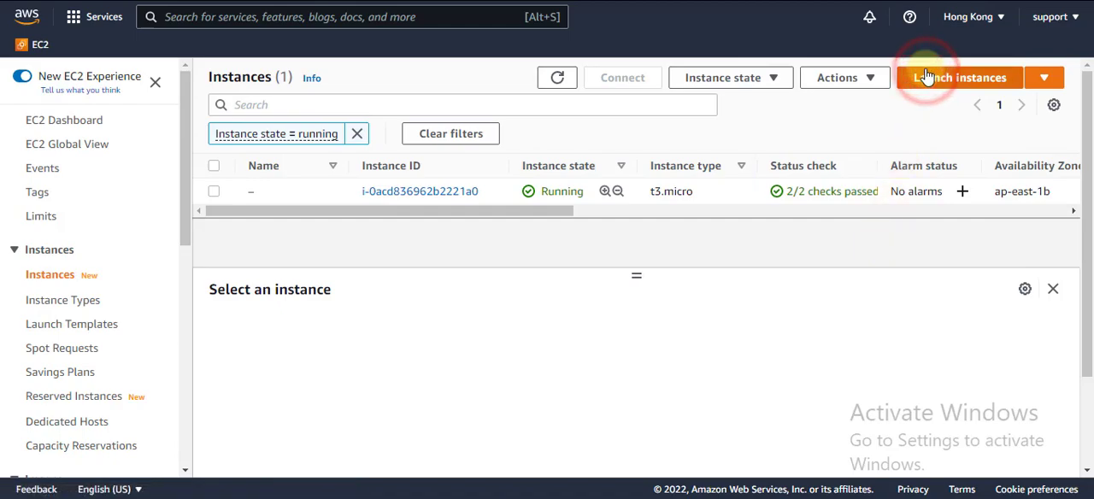
click(444, 272)
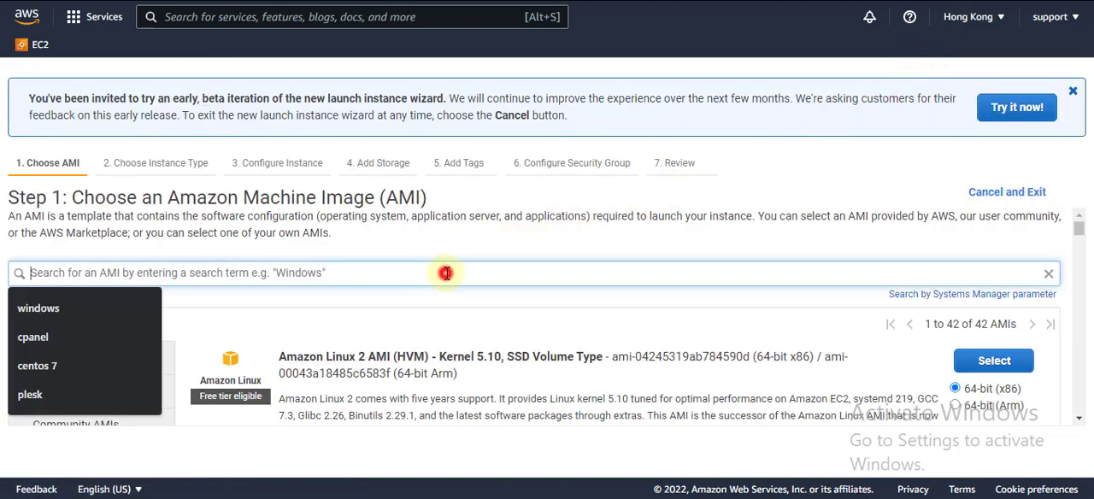
click(73, 310)
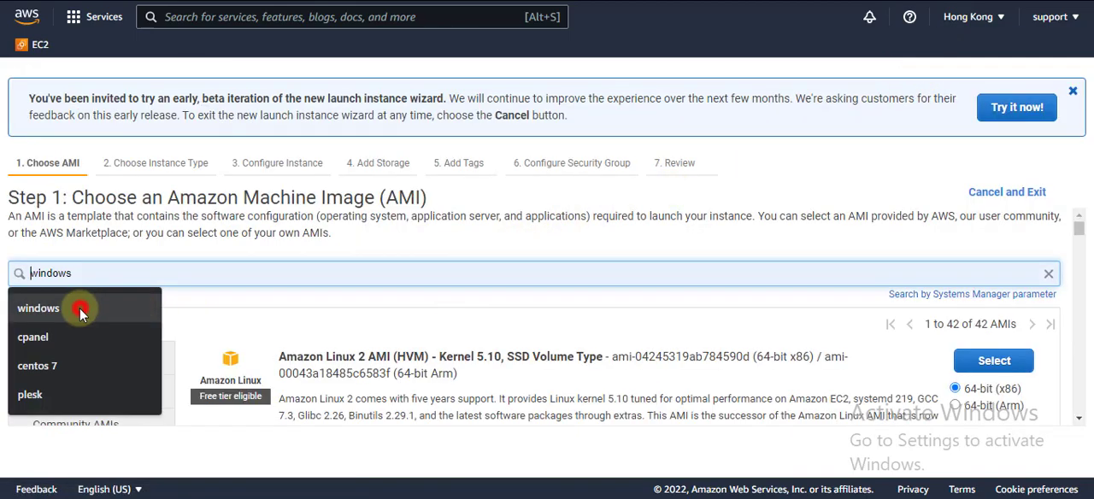
click(196, 272)
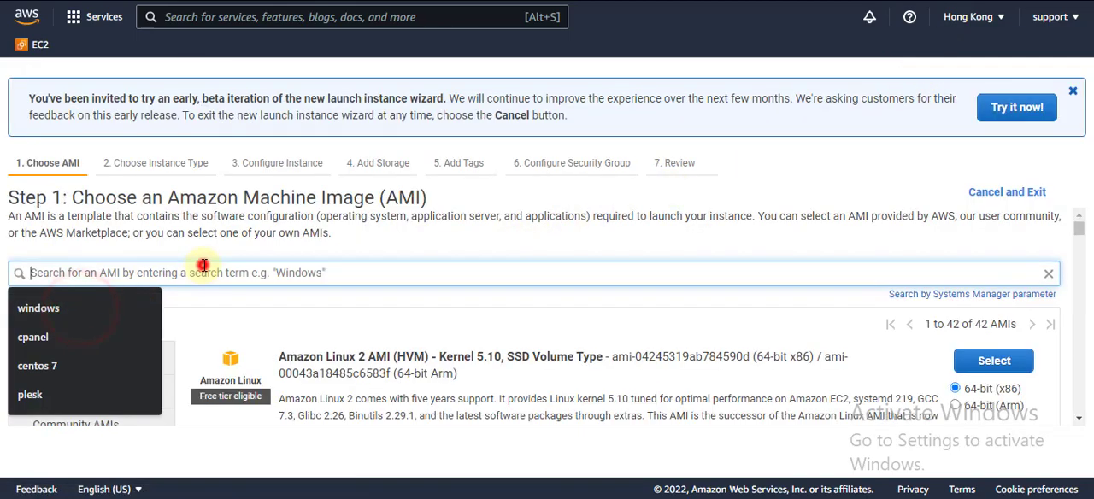
click(298, 323)
scroll(177, 314, down, 1)
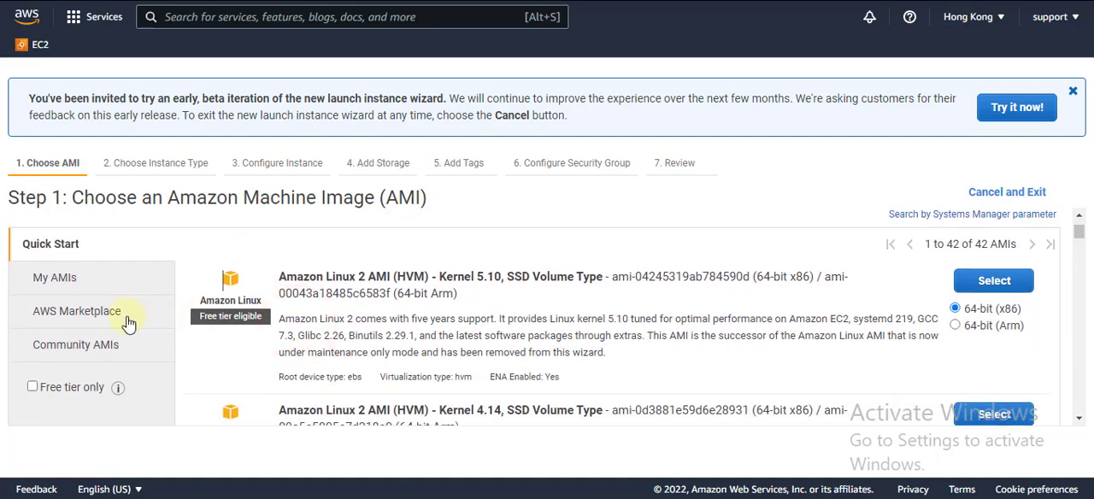
click(72, 316)
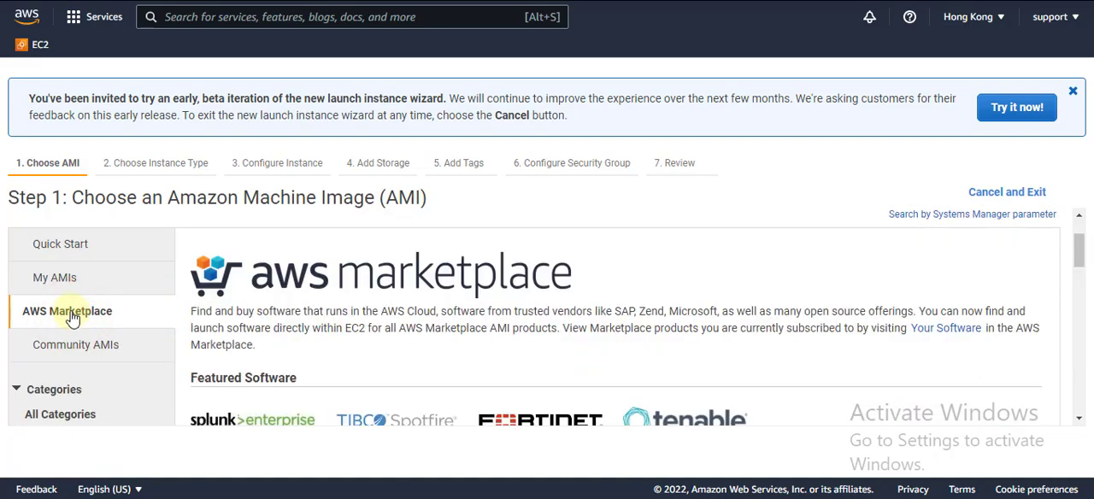
Search the AWS Marketplace images for cpanel
scroll(373, 325, down, 2)
scroll(372, 325, up, 3)
click(339, 272)
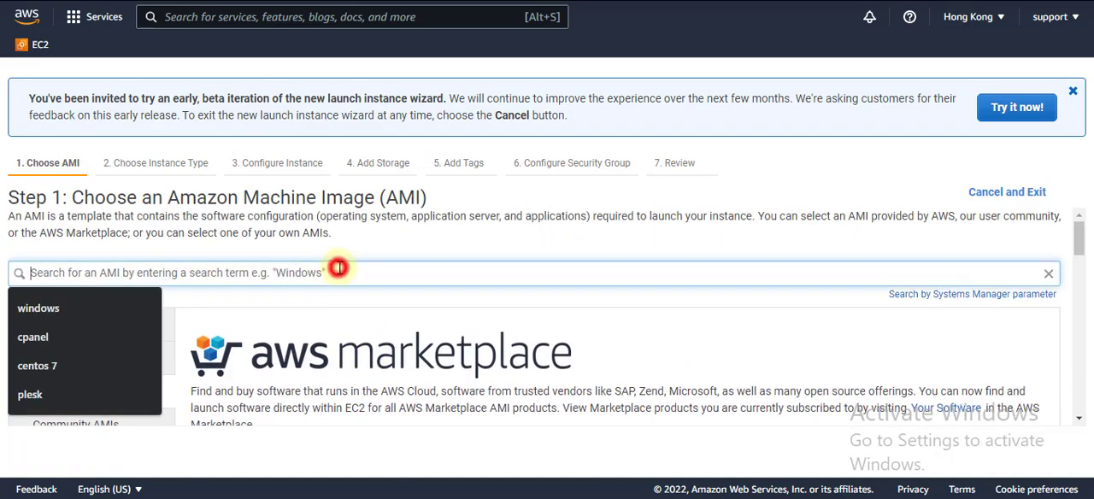
text(cpanel)
key(Return)
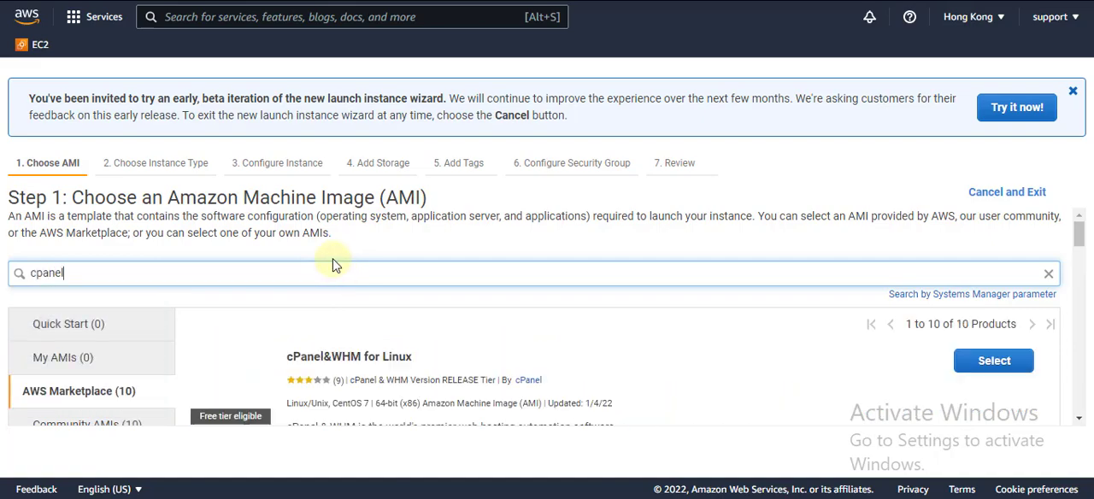
Review the cPanel products offered and select the free-tier-eligible cPanel&WHM for Linux image
scroll(333, 262, down, 1)
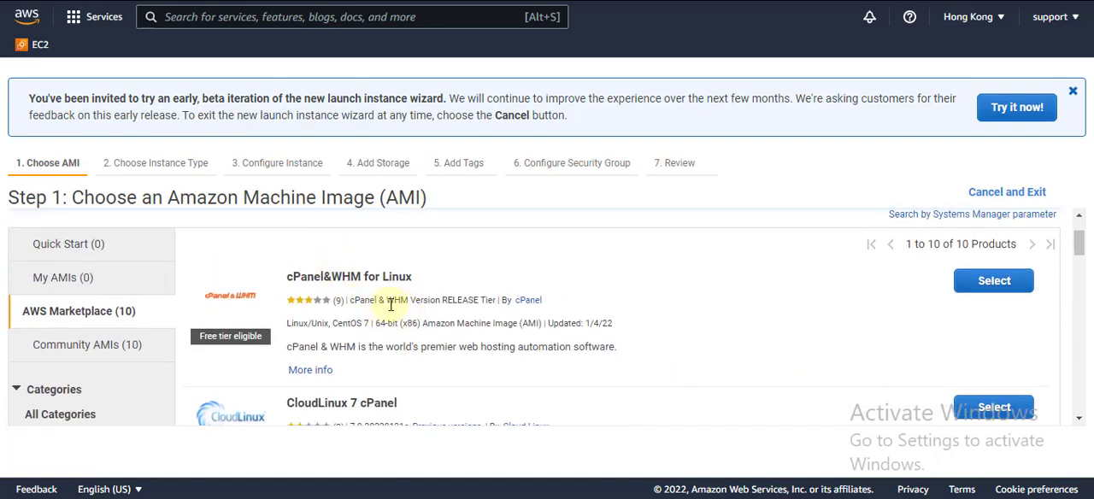
scroll(402, 295, down, 1)
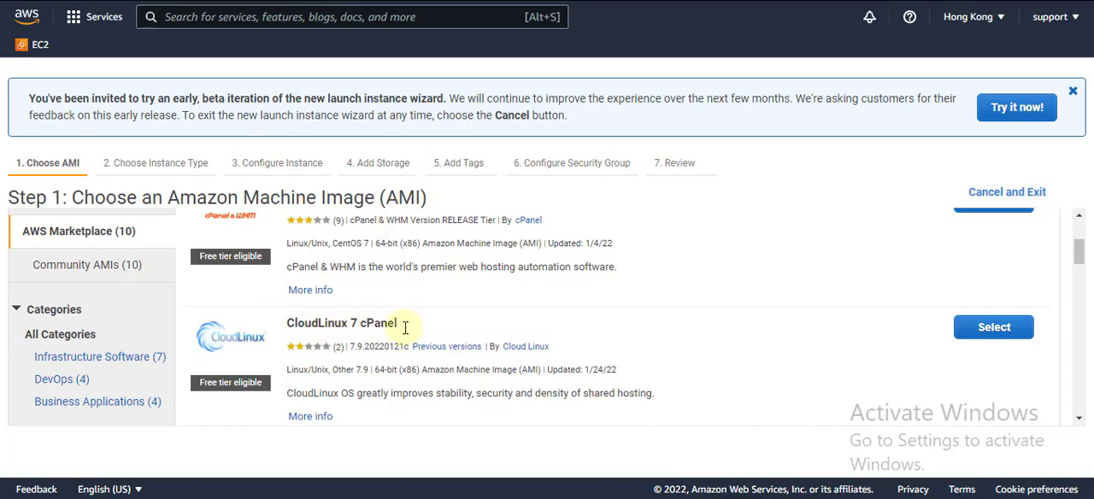
scroll(422, 336, down, 1)
scroll(418, 334, up, 1)
scroll(418, 329, up, 1)
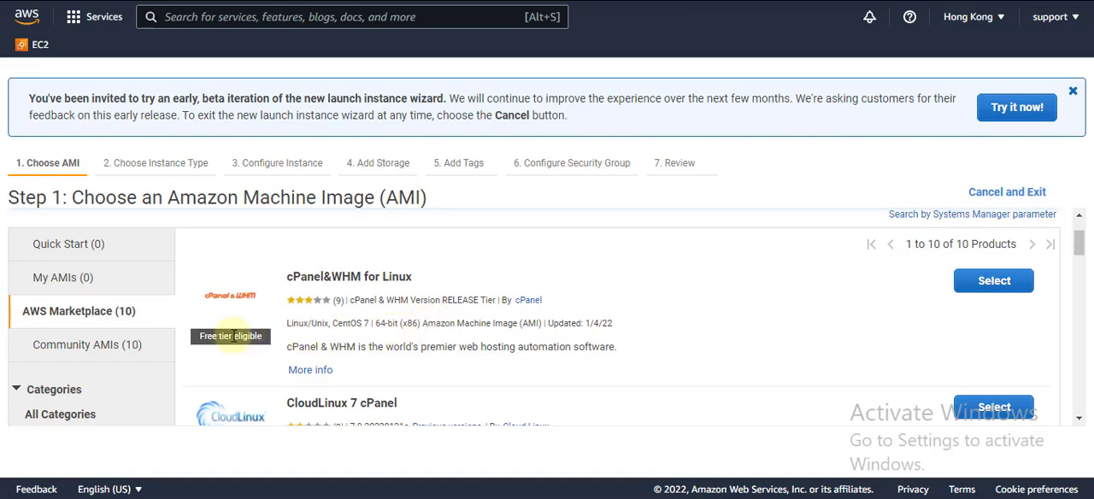
scroll(239, 329, down, 2)
scroll(239, 333, up, 3)
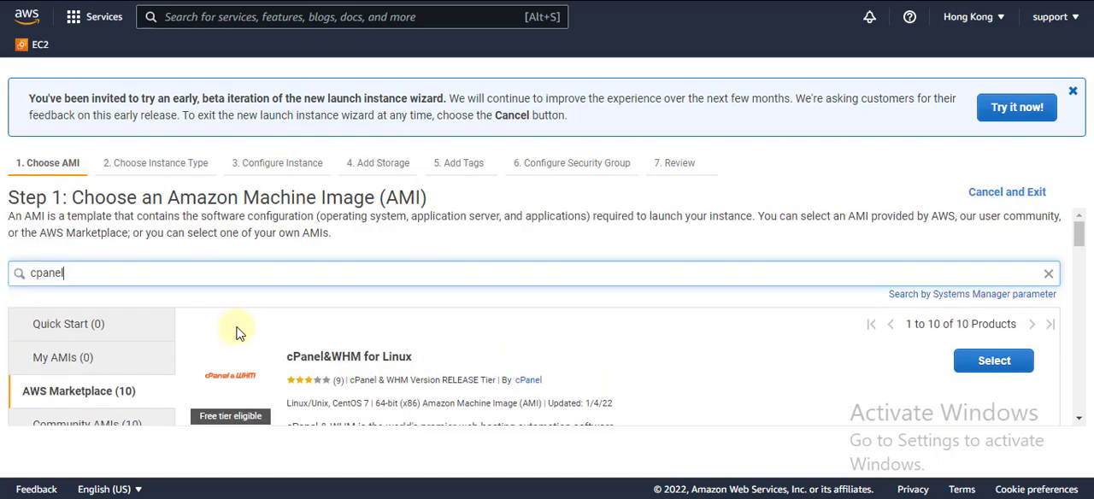
scroll(239, 334, down, 1)
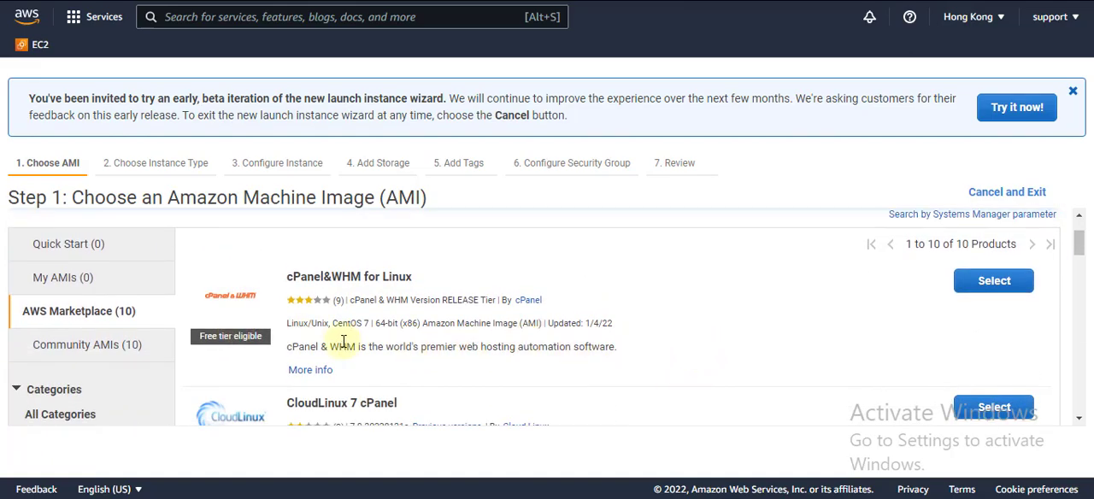
click(200, 338)
click(689, 326)
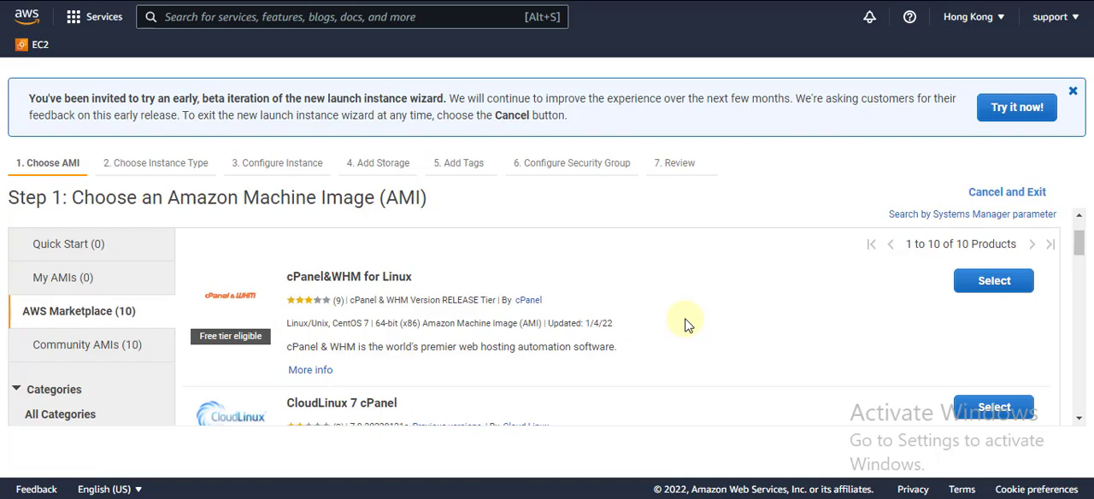
click(995, 284)
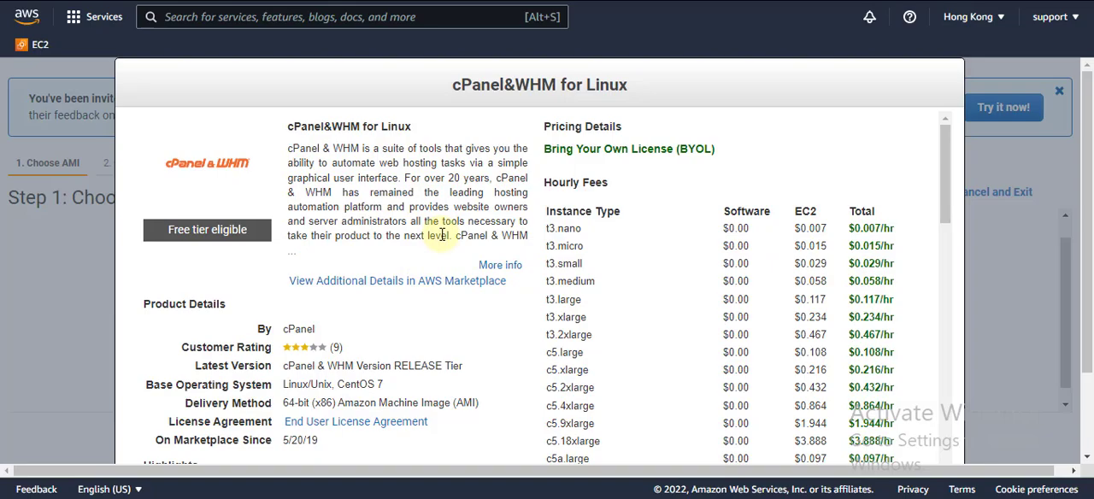
Review the hourly fees of the cPanel&WHM for Linux image and continue to the instance type selection
scroll(370, 250, down, 3)
scroll(369, 251, down, 12)
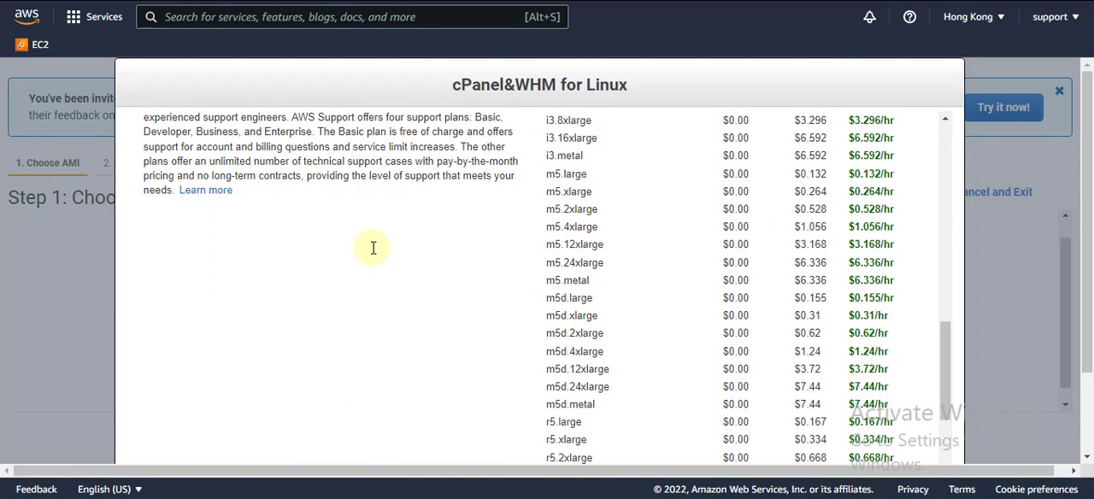
scroll(385, 295, down, 3)
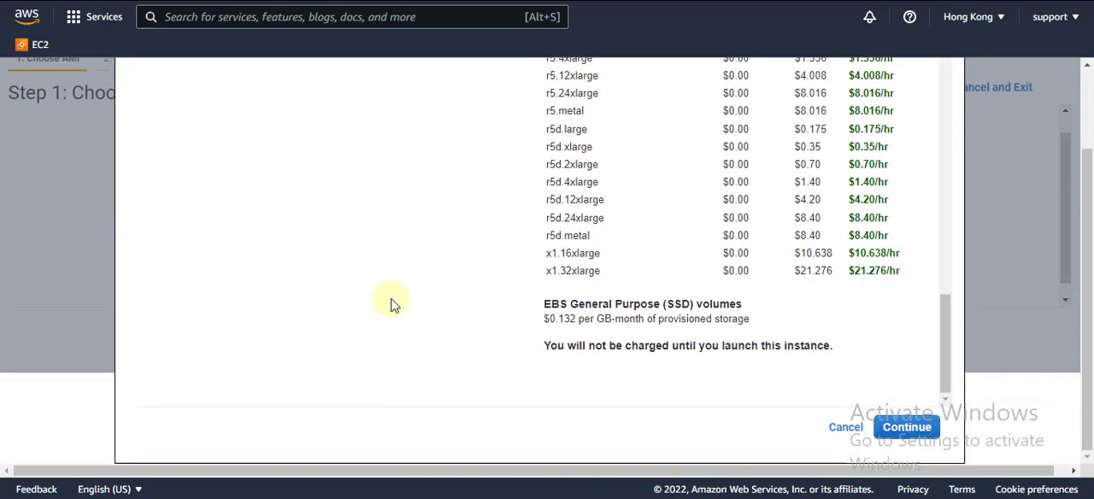
click(894, 430)
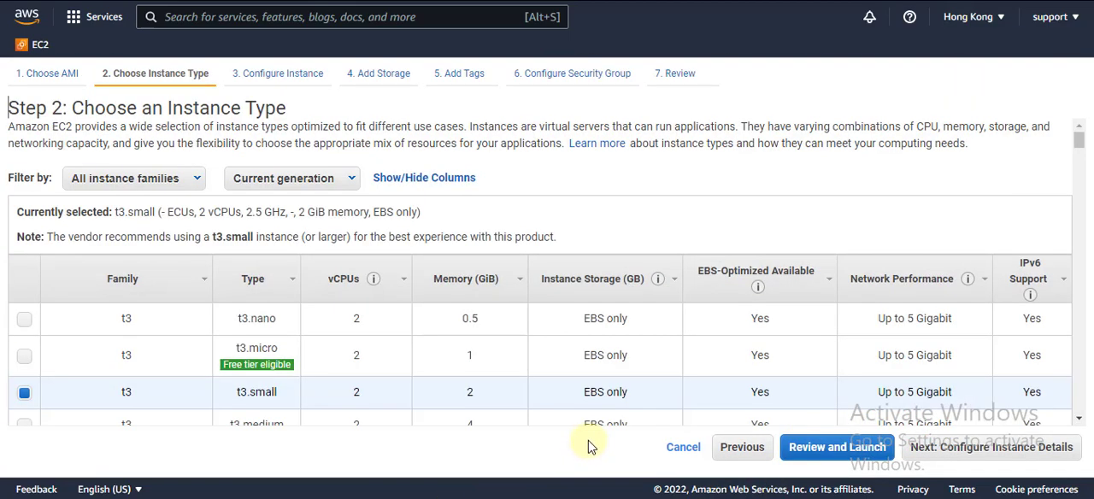
Choose the free-tier-eligible t3.micro instance type, review the launch settings and proceed to the key pair selection
click(26, 359)
click(843, 442)
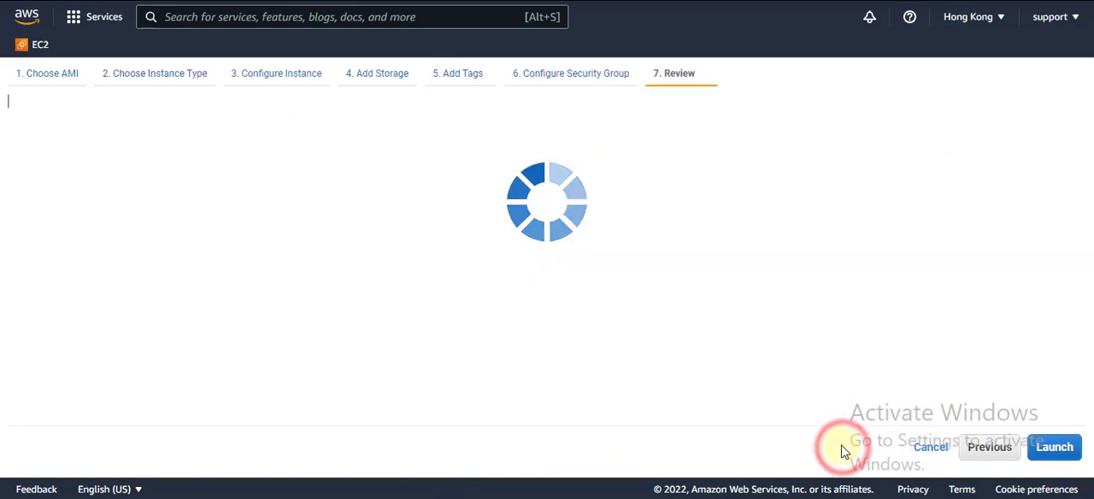
scroll(486, 346, down, 2)
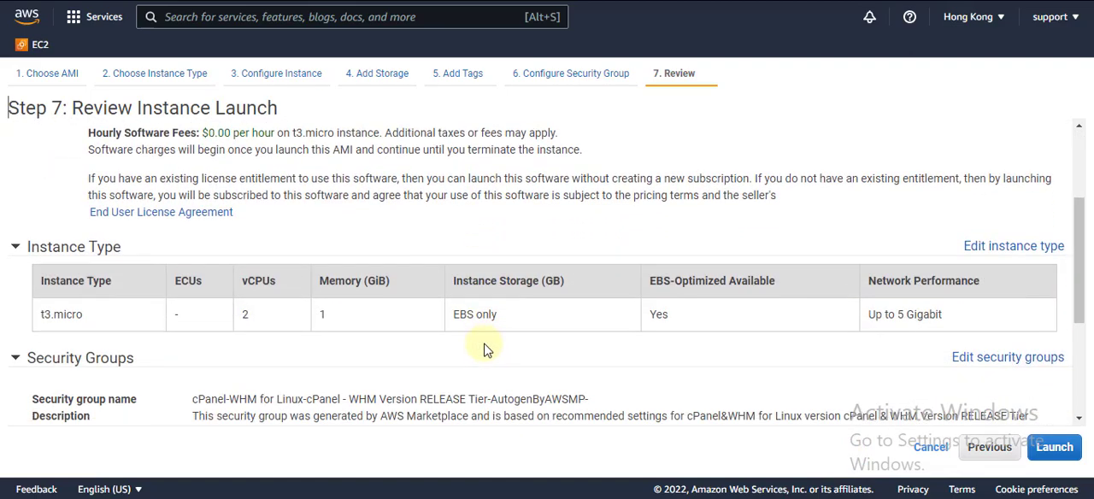
click(1052, 451)
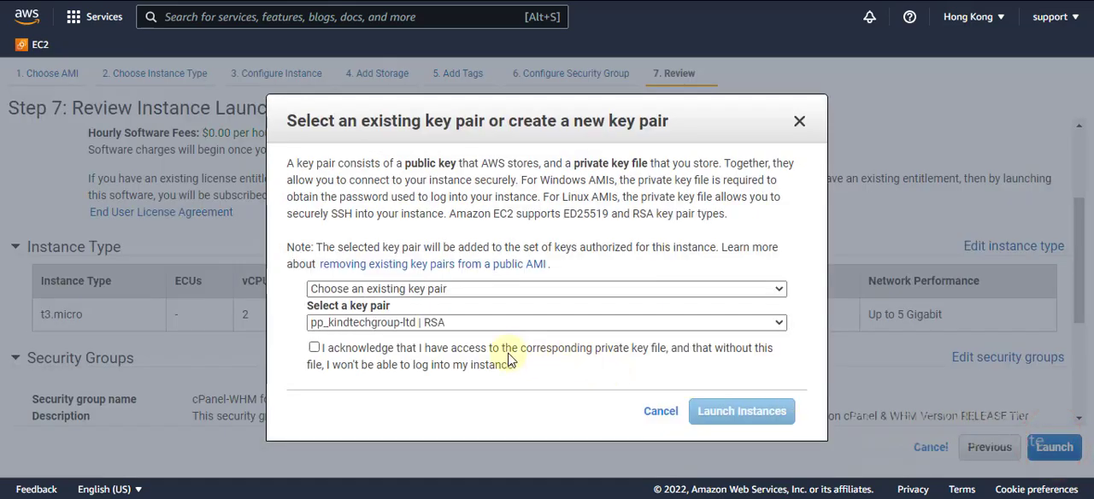
Look at the existing key pairs, then set up a new RSA key pair named cpanel instead
click(497, 323)
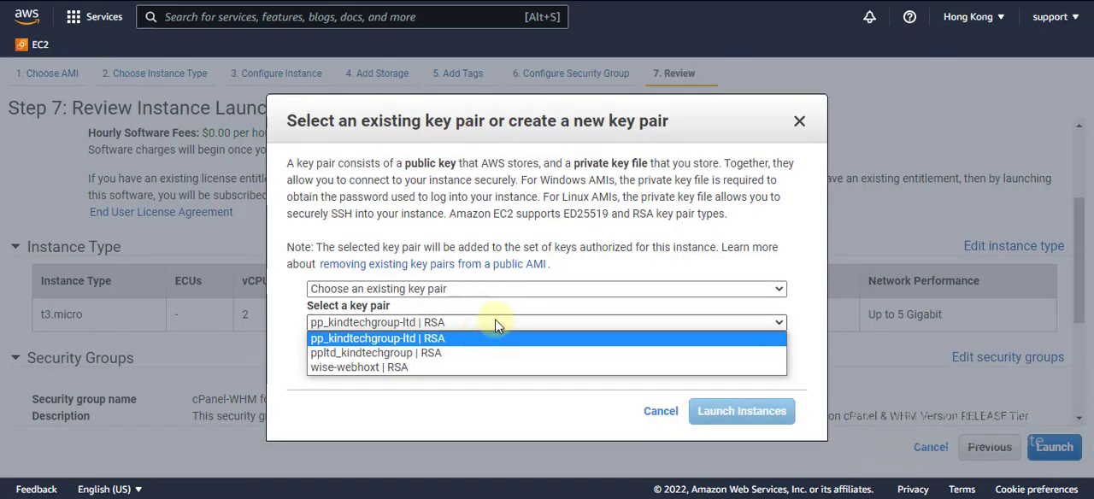
click(618, 265)
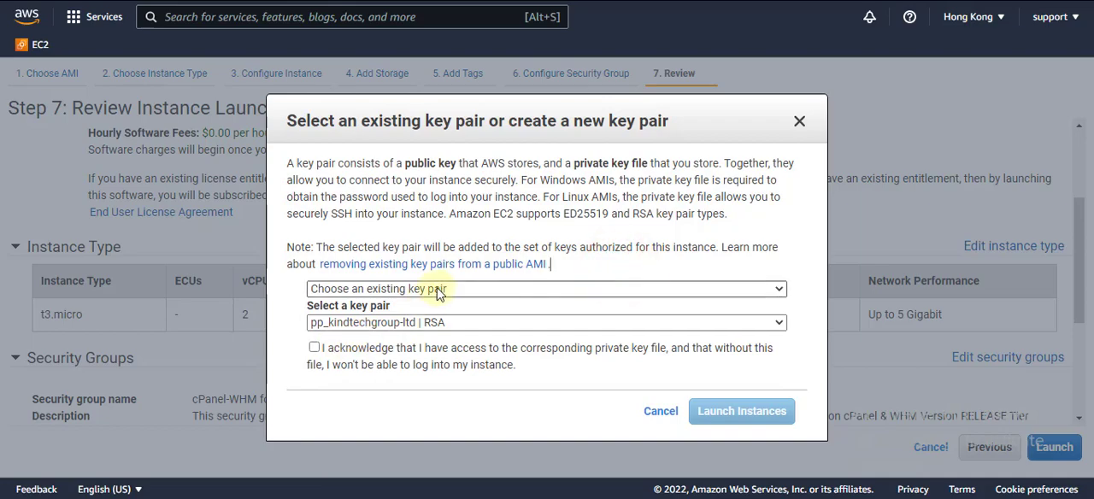
click(403, 289)
click(416, 317)
click(398, 354)
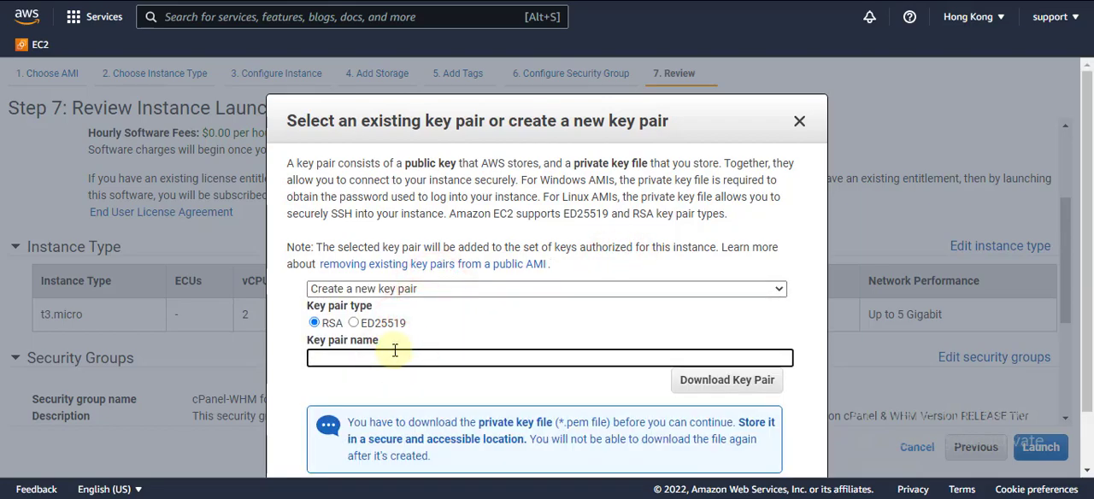
text(cpanel)
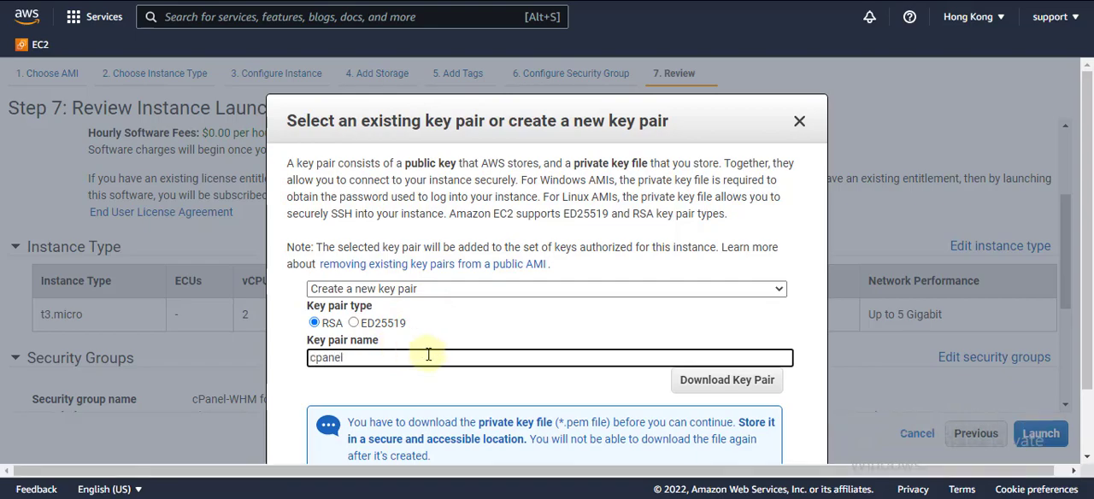
Download the new key pair, saving cpanel.pem in the Downloads folder, and dismiss the download notice
click(723, 381)
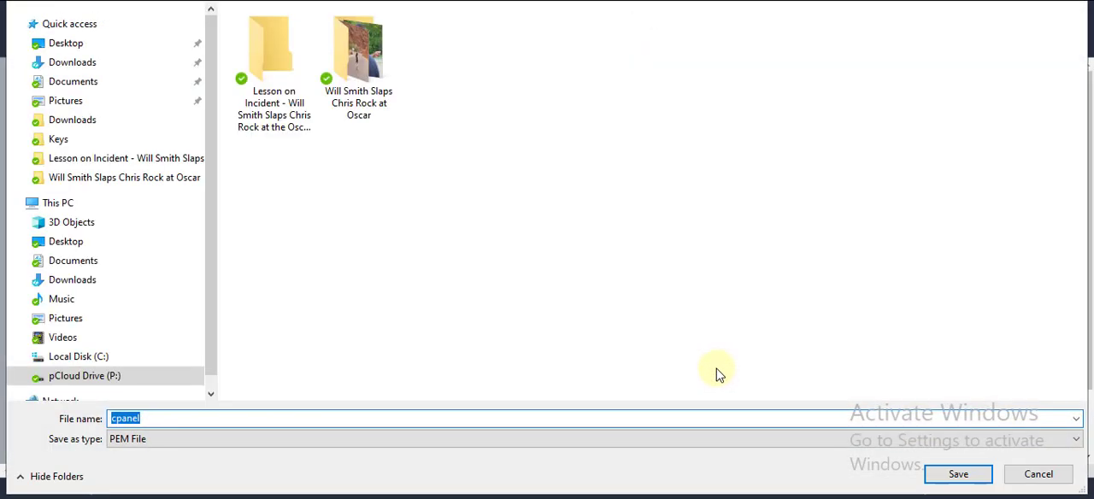
click(85, 120)
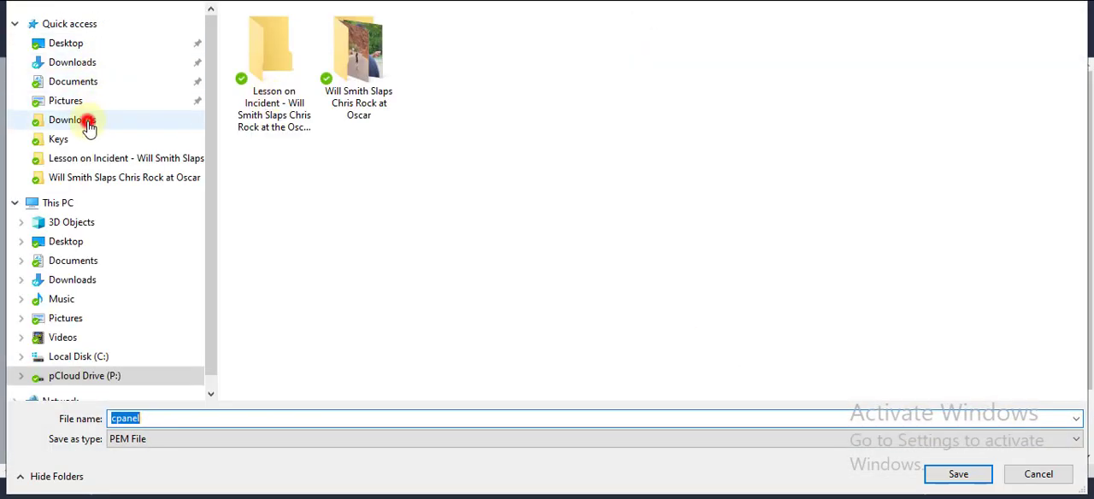
click(957, 475)
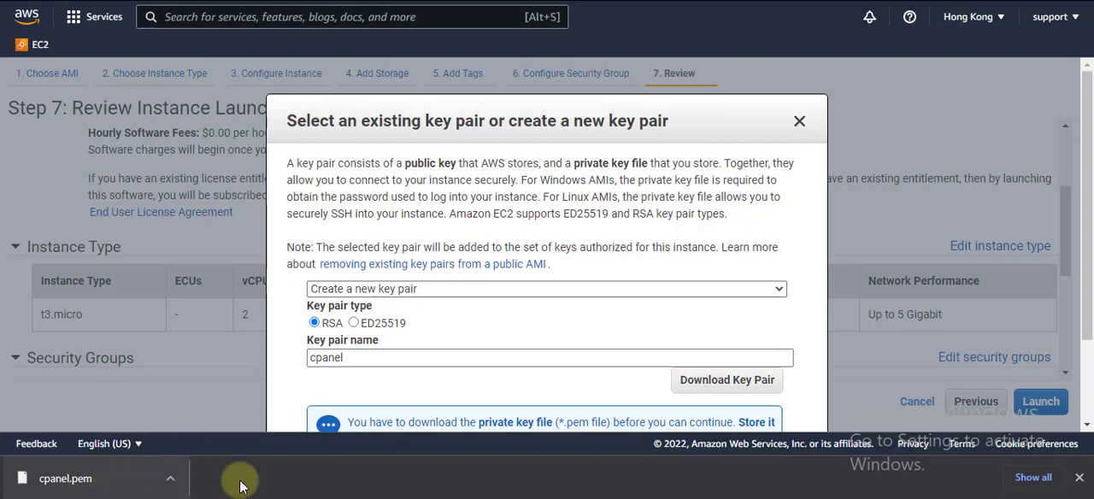
click(349, 388)
click(1080, 478)
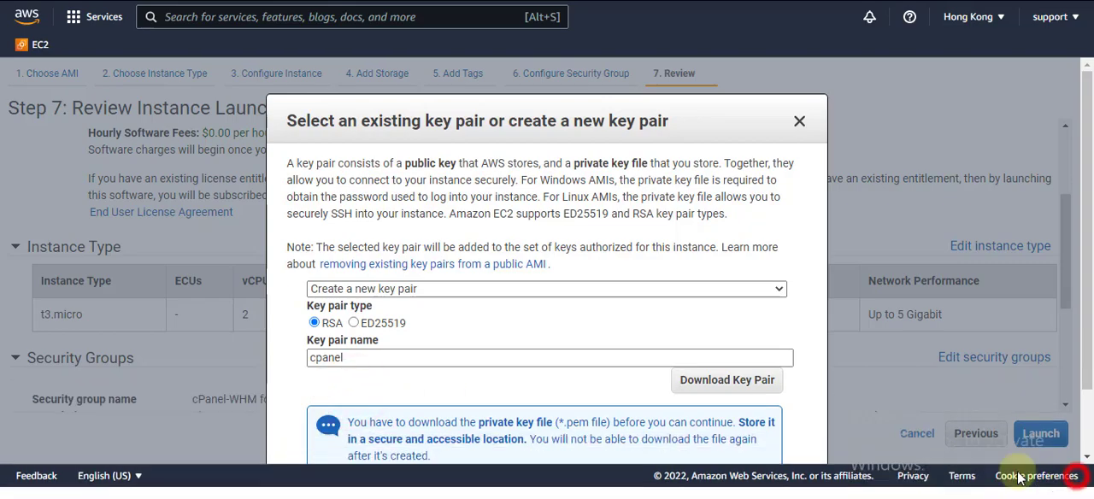
Launch the cPanel instance with the new key pair
click(579, 387)
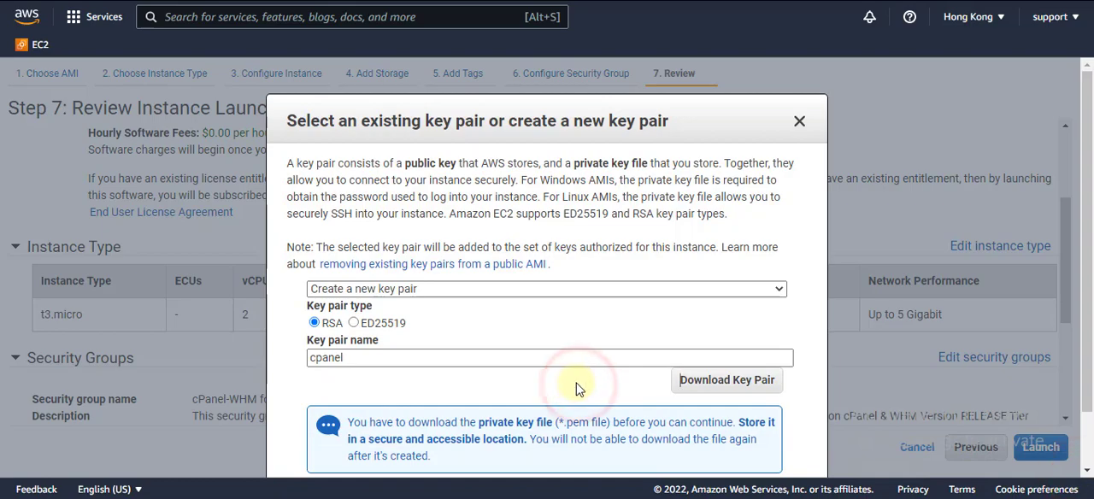
scroll(579, 387, down, 1)
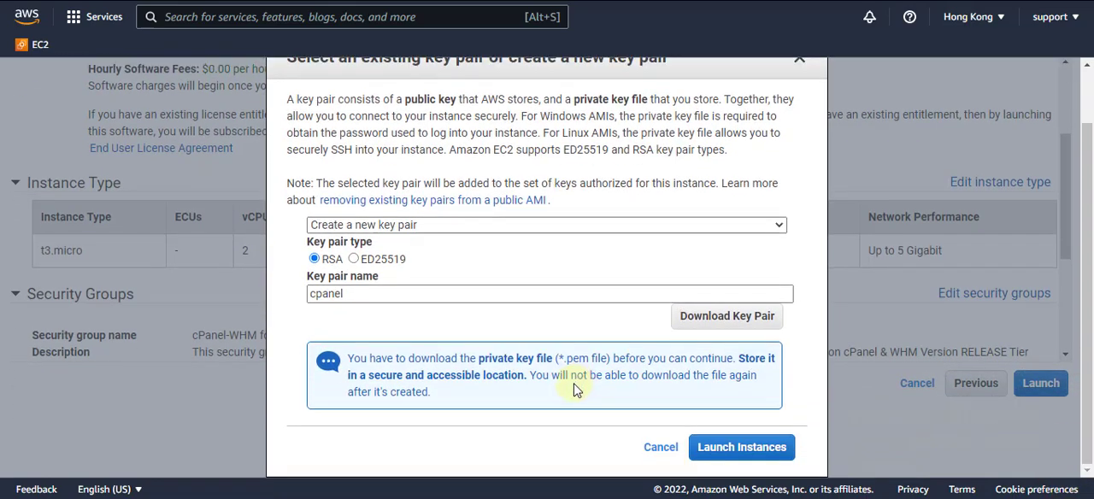
click(712, 445)
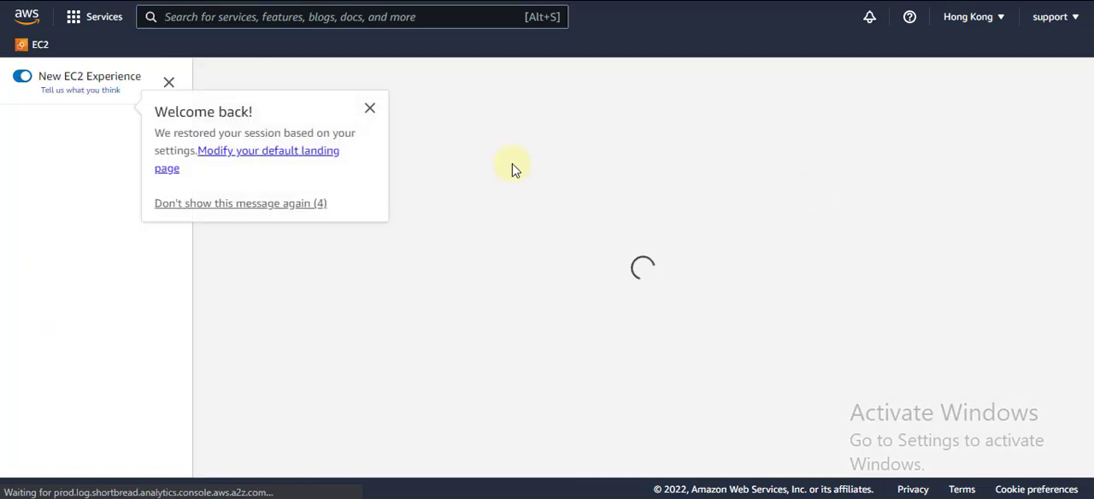
Reload the EC2 instances list to check the status checks, and open the summary of the cpanel instance
click(369, 109)
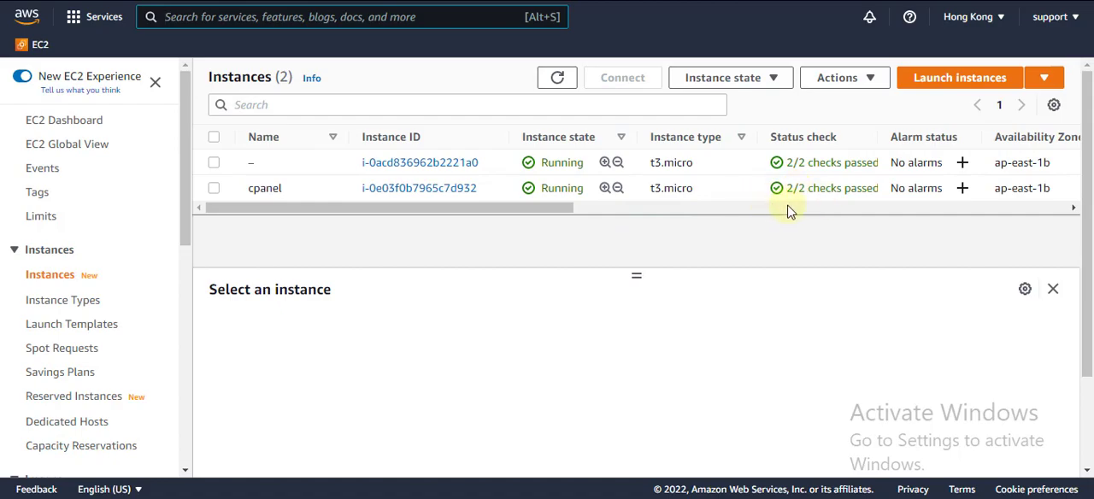
click(36, 50)
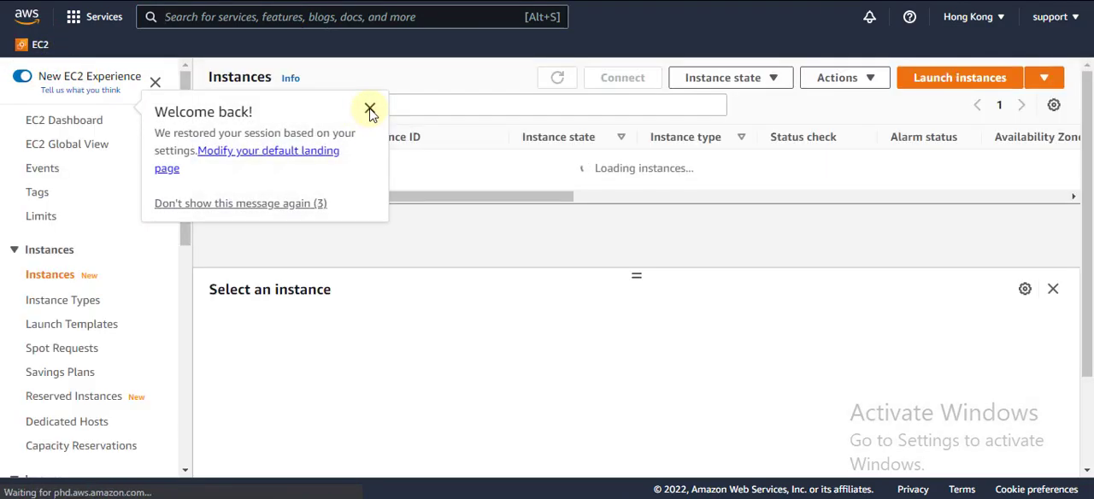
click(369, 111)
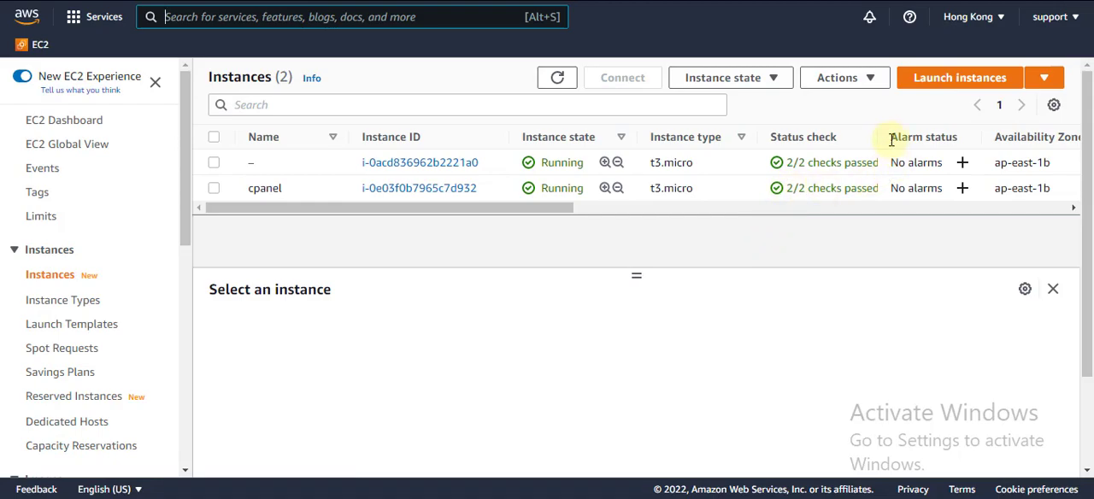
drag(880, 136, 913, 138)
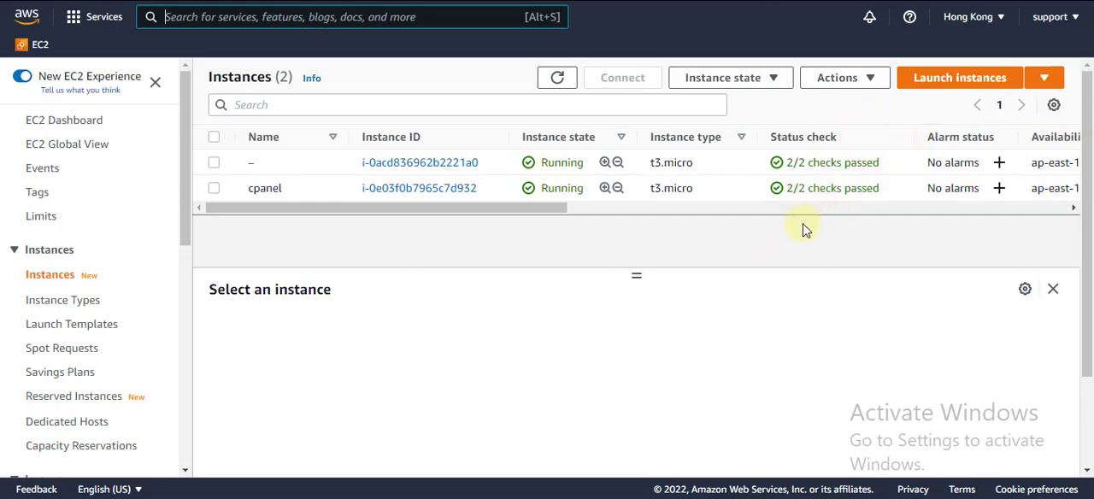
click(448, 189)
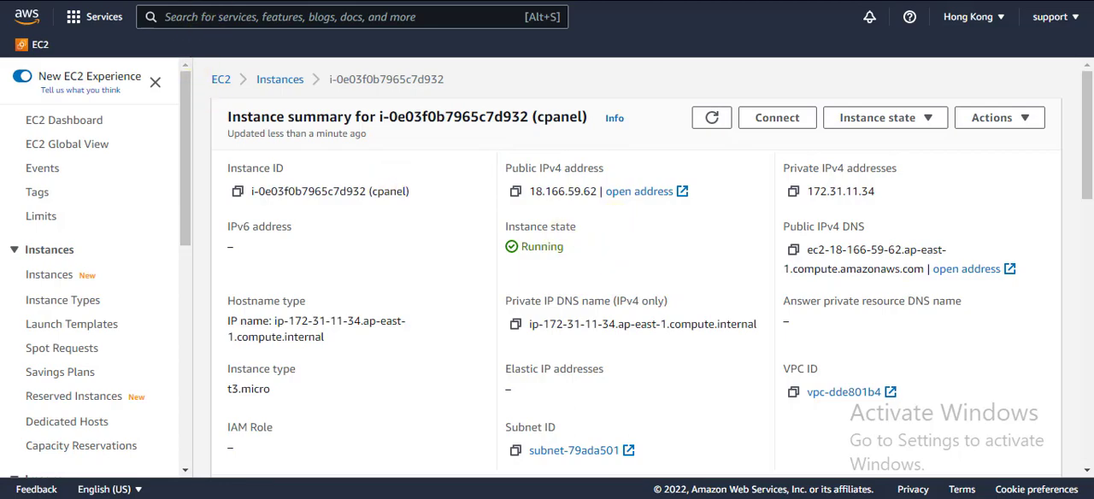
Open the Google home page in a new browser tab
key(ctrl+t)
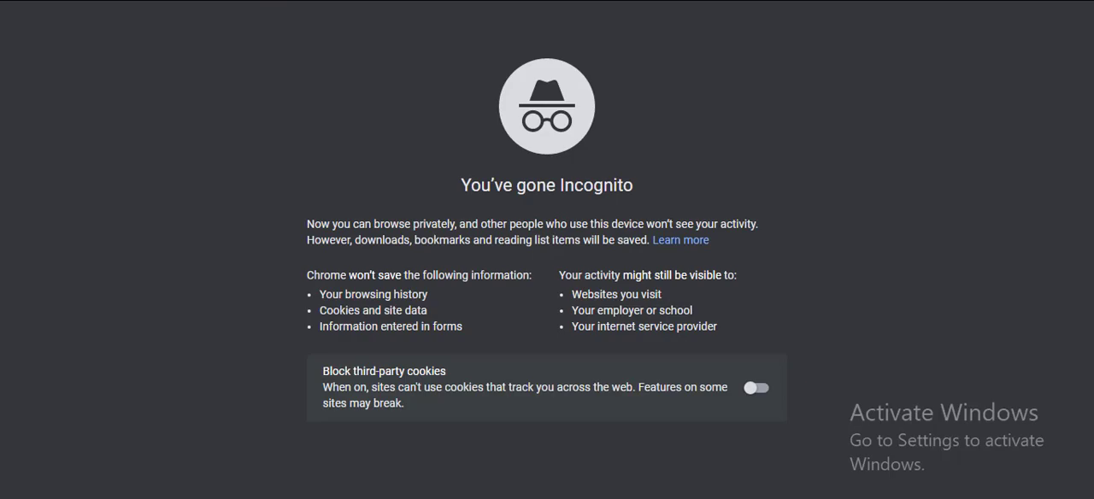
text(bit)
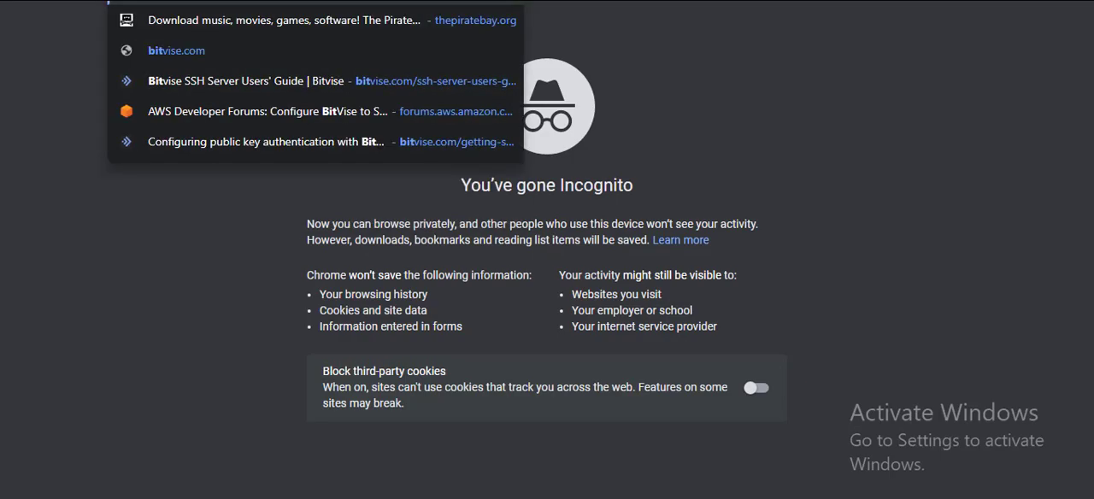
text(vise ssh)
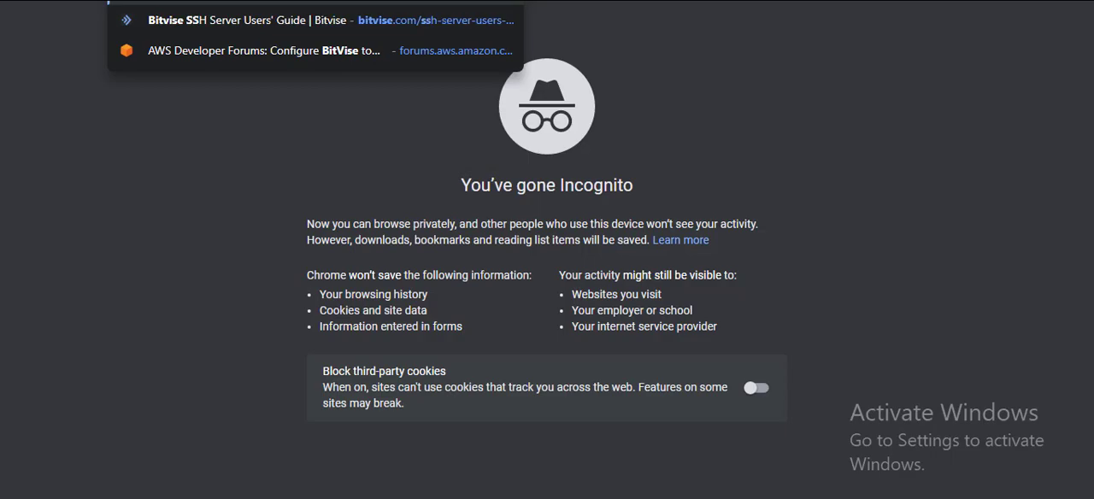
key(ctrl+a)
text(google)
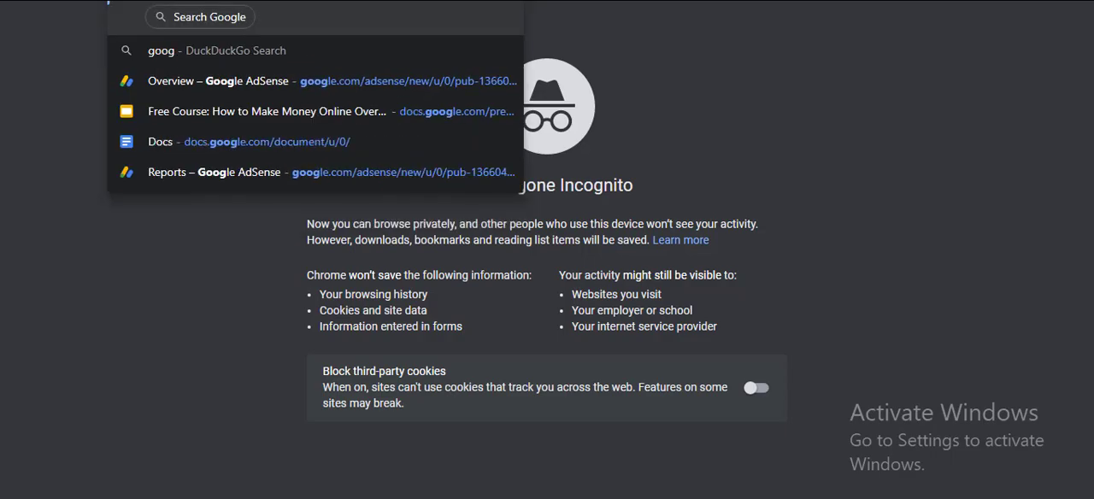
key(Return)
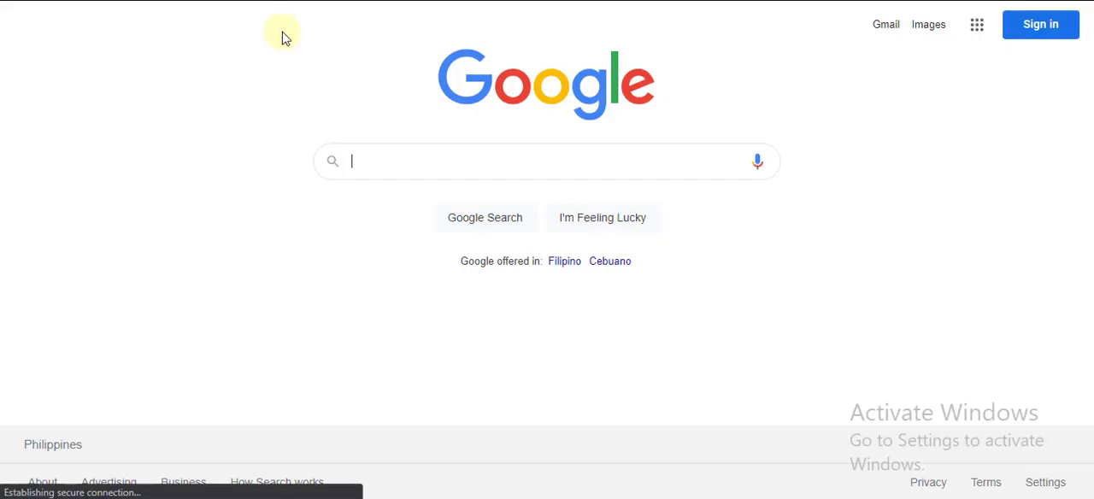
Search Google for bitvise ssh download and open the Bitvise SSH Client Download page
click(370, 163)
text(bitv)
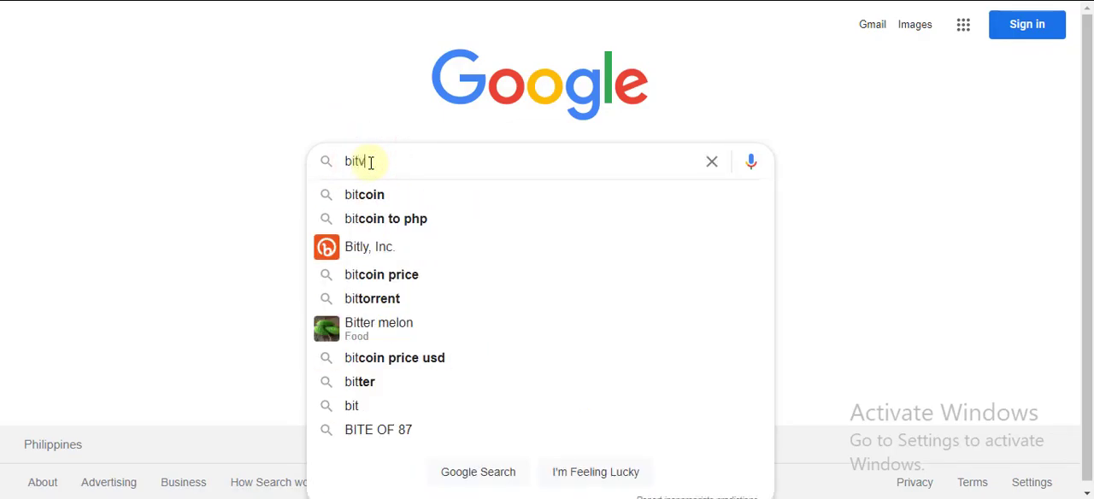
text(ise)
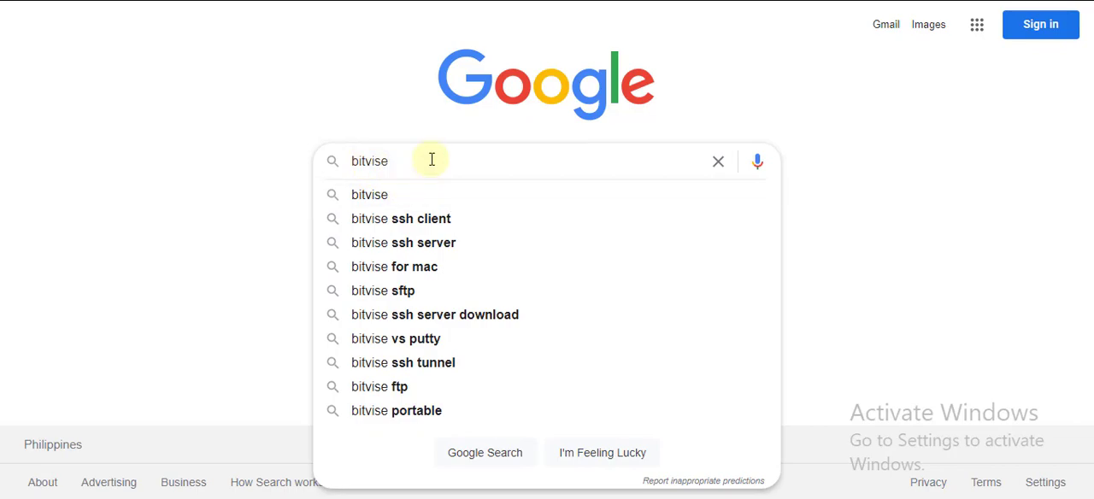
text( ssh dow)
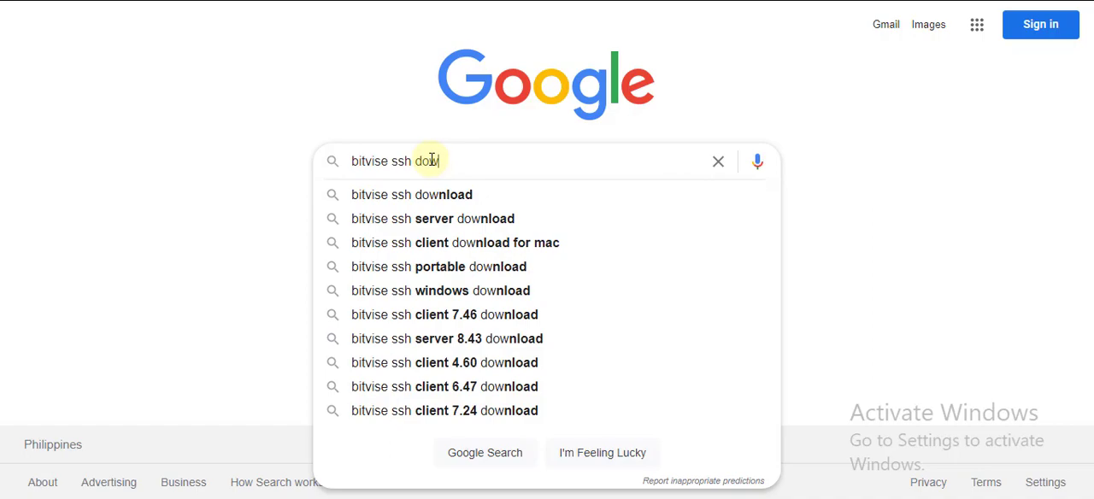
click(423, 197)
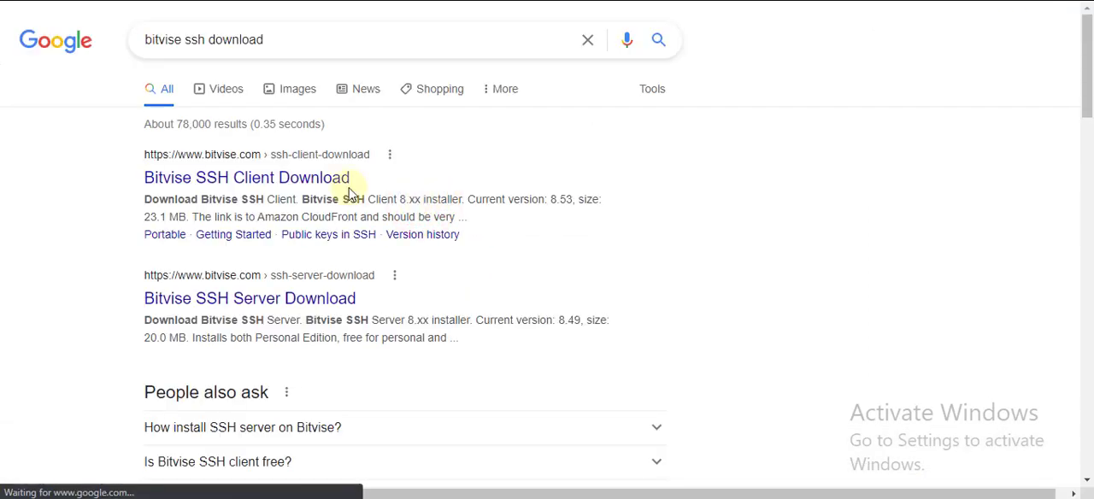
click(261, 177)
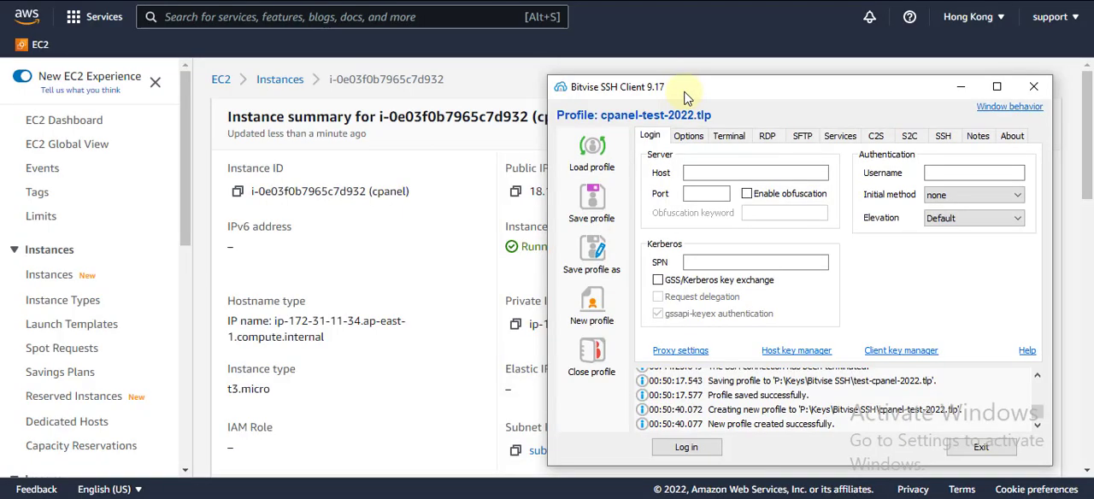
Copy the cpanel instance's public IPv4 address 18.166.59.62 into the Bitvise SSH Client profile as host, and set the port to 22
drag(708, 91, 772, 90)
click(796, 167)
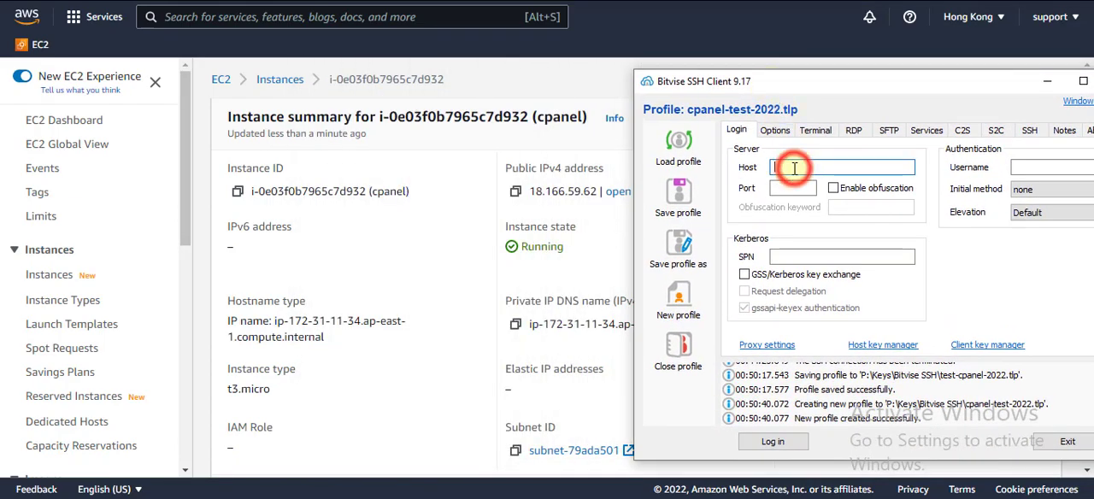
click(516, 191)
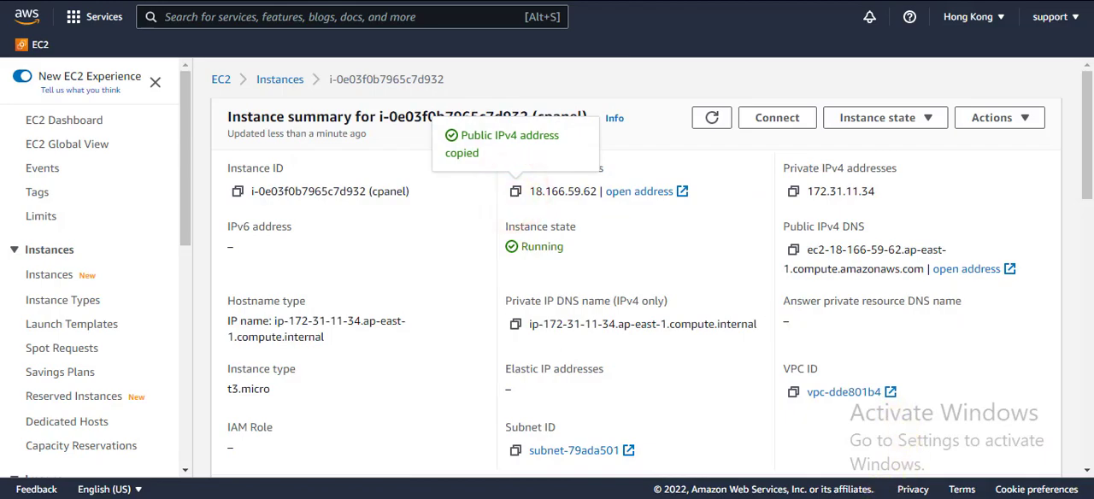
key(alt+Tab)
right_click(802, 166)
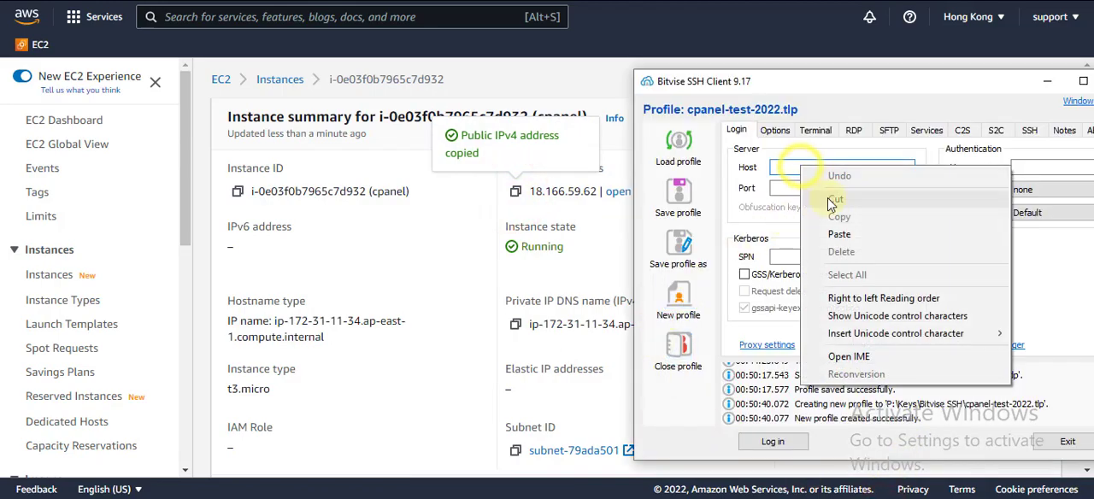
click(834, 233)
click(789, 187)
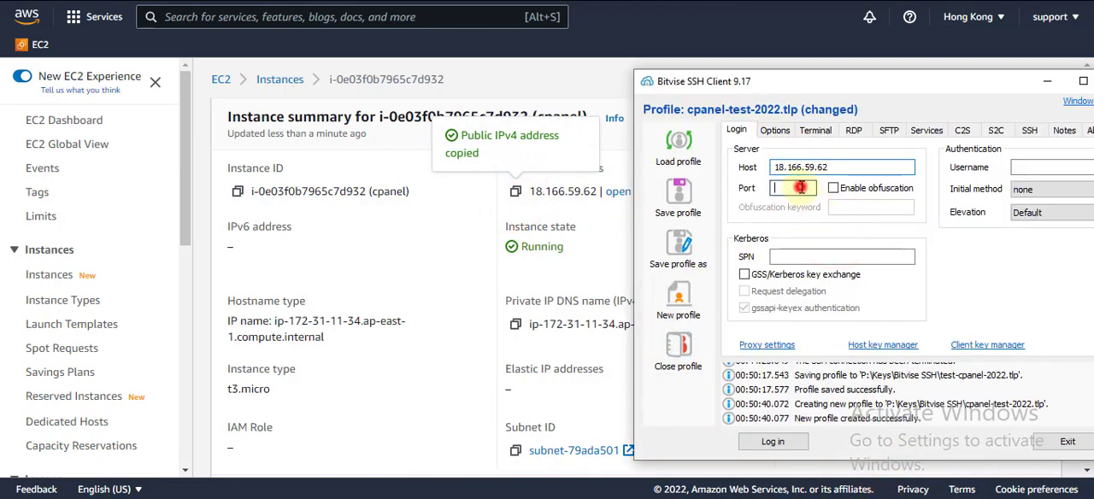
text(22)
Set the profile's username to centos and its initial authentication method to publickey
drag(857, 89, 511, 95)
click(699, 172)
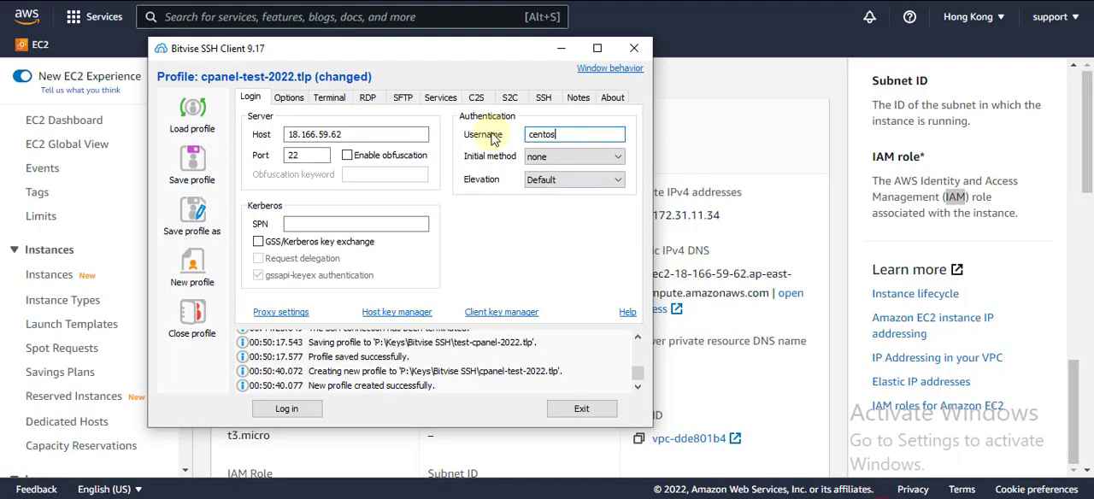
drag(457, 56, 833, 58)
click(933, 154)
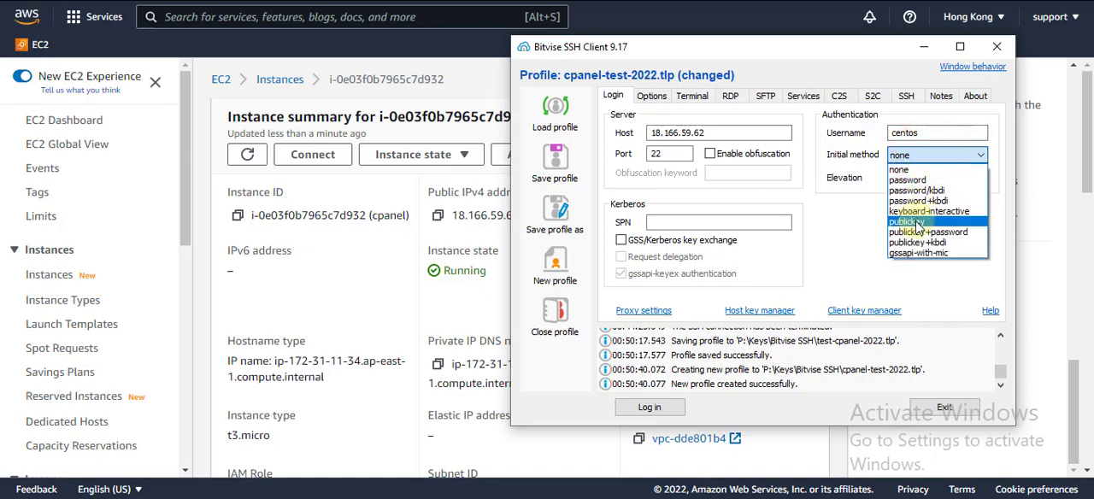
click(913, 222)
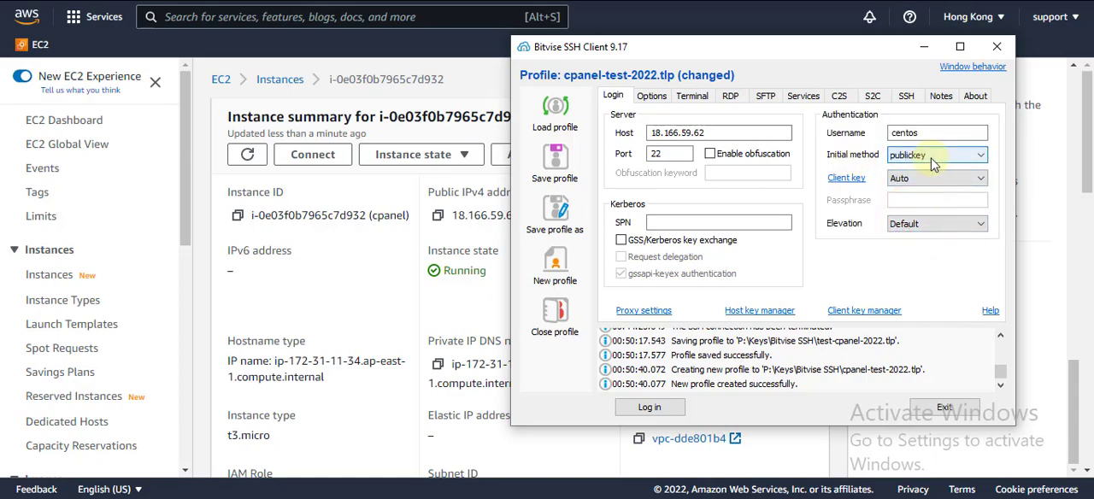
Switch the client key to Global 1 and back to Auto
click(915, 181)
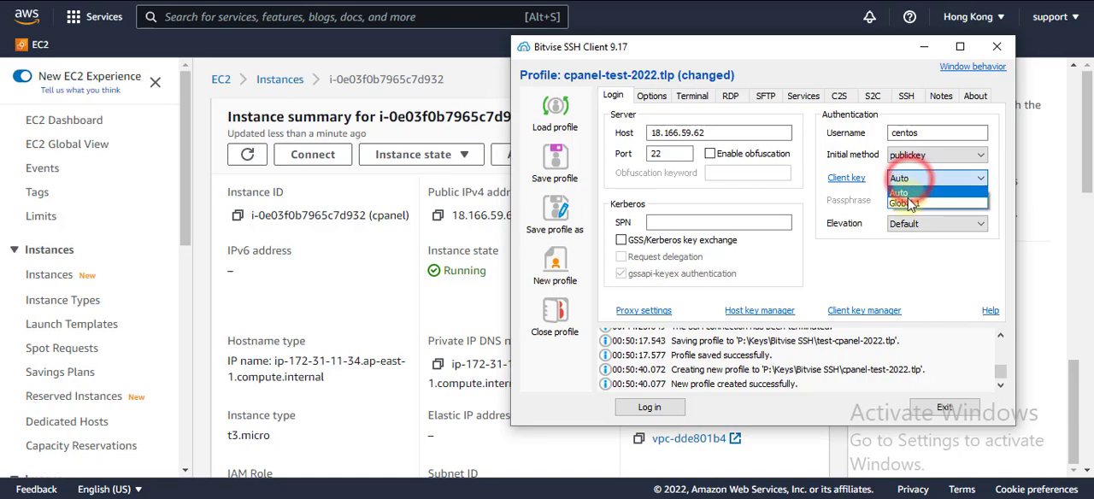
click(908, 203)
click(914, 177)
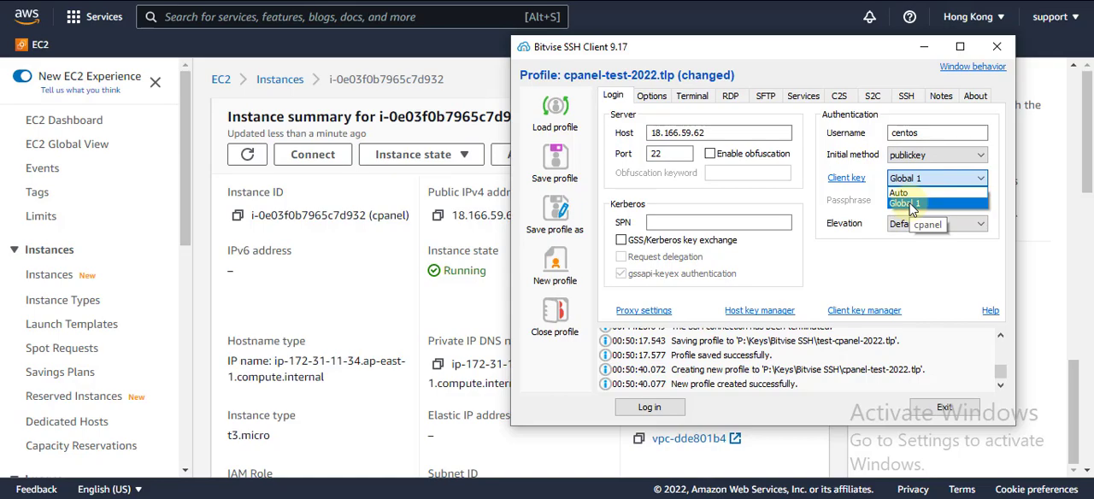
click(903, 192)
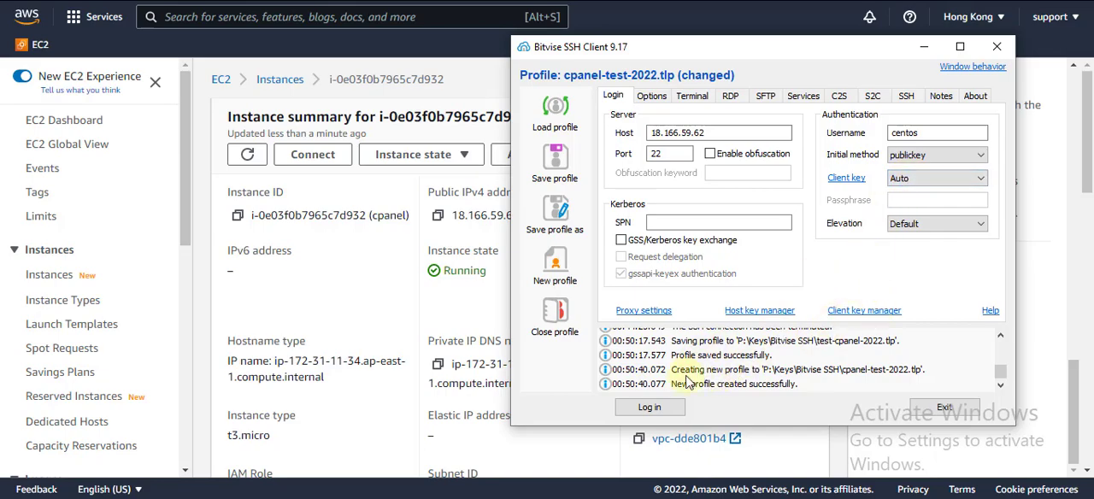
Log in to the server over SSH and save the cpanel-test-2022 profile
click(649, 407)
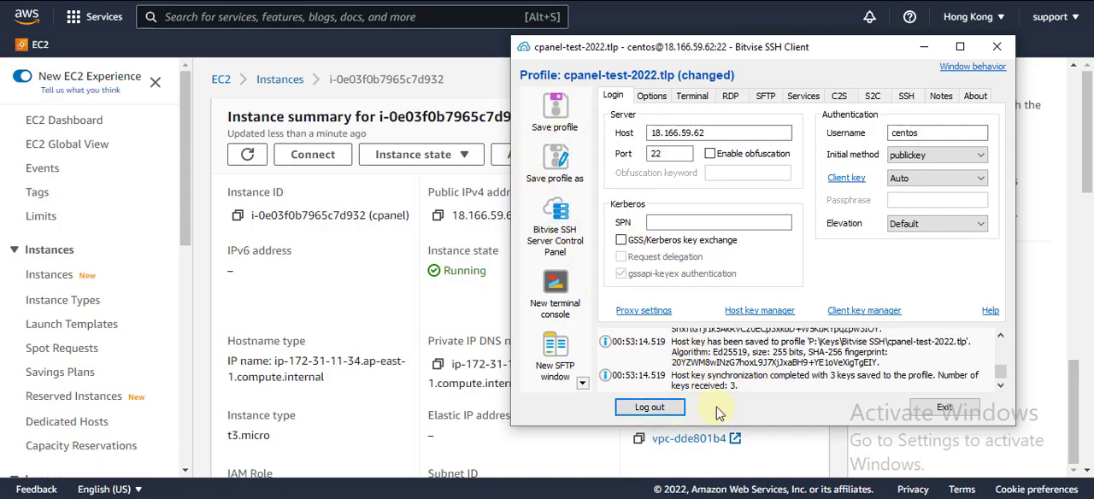
click(554, 109)
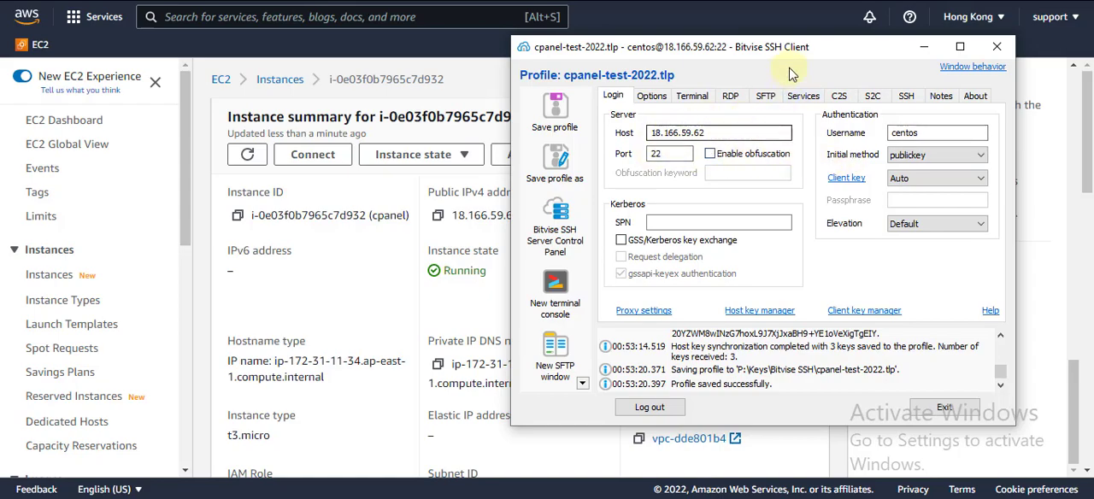
drag(796, 52, 792, 54)
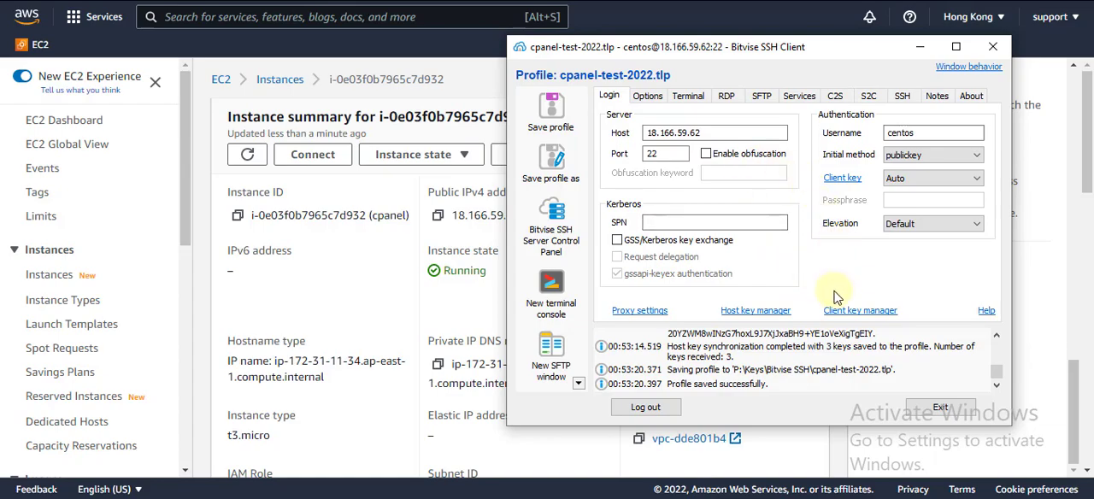
drag(778, 50, 783, 48)
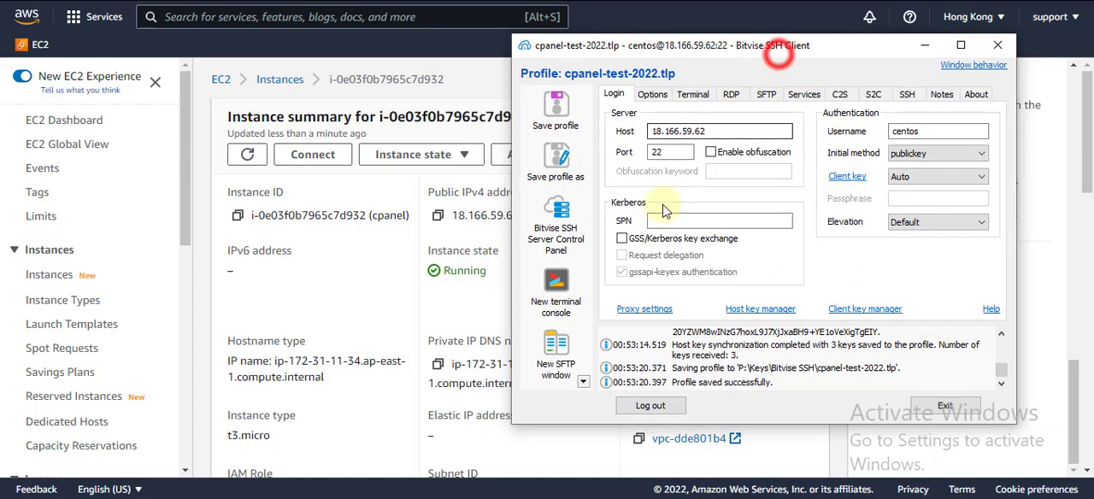
Open a new terminal console for the SSH session, and shrink and reposition its window to fit the screen
click(557, 282)
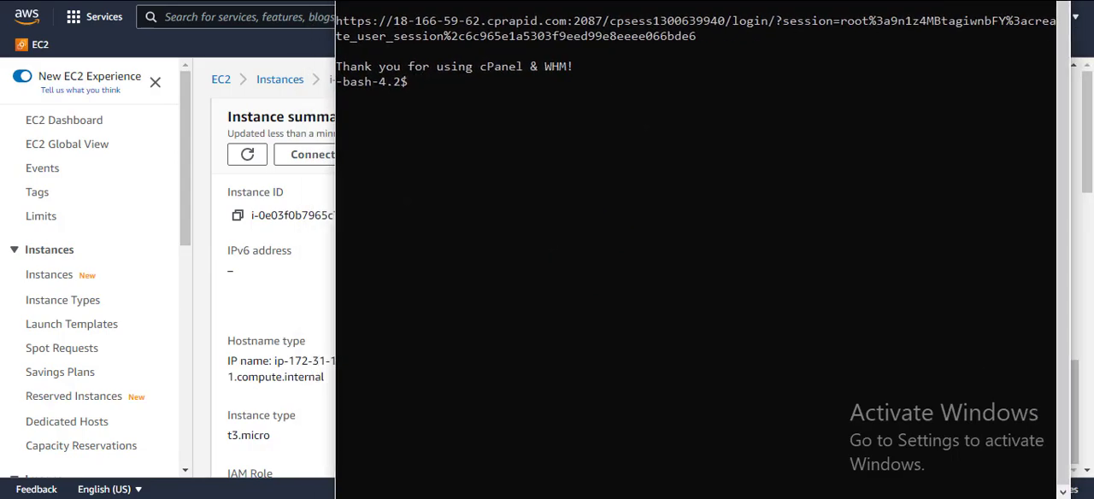
drag(336, 1, 482, 85)
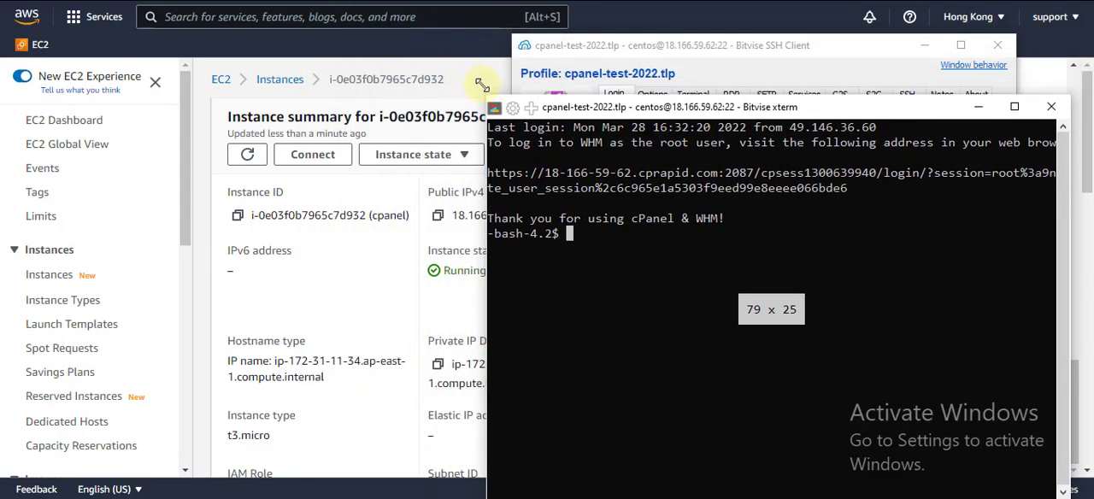
drag(588, 107, 530, 57)
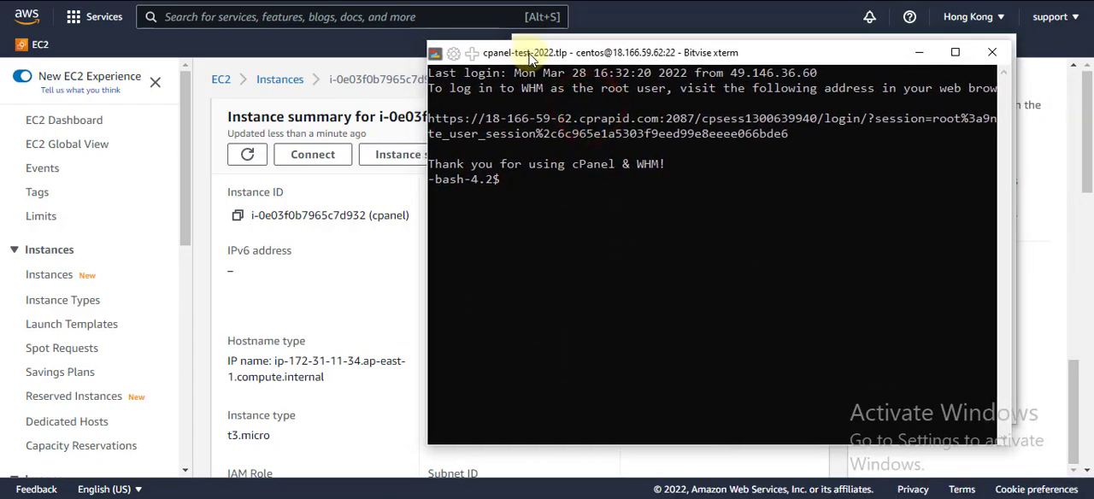
Switch to the root user with sudo su, and run cd and pwd
text(sudo)
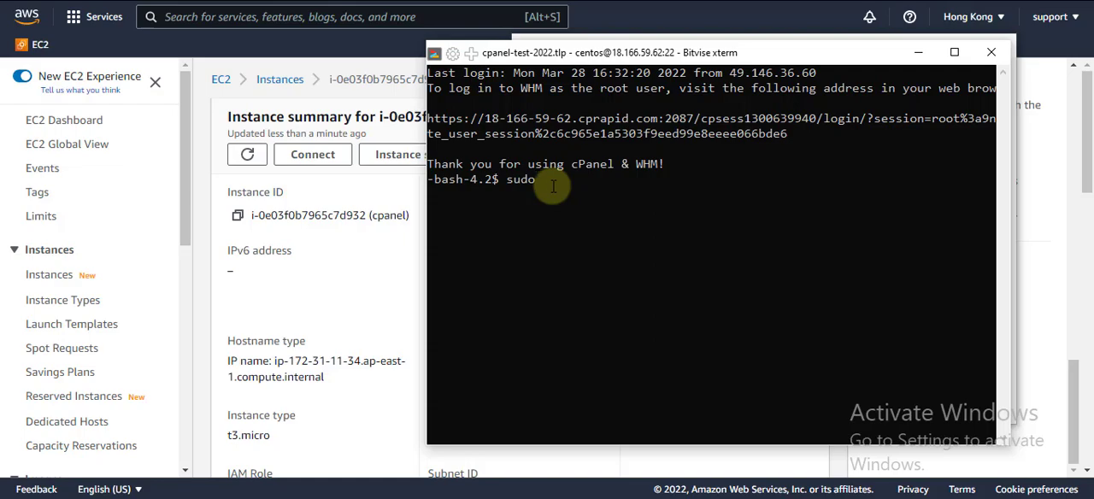
text( su)
key(Return)
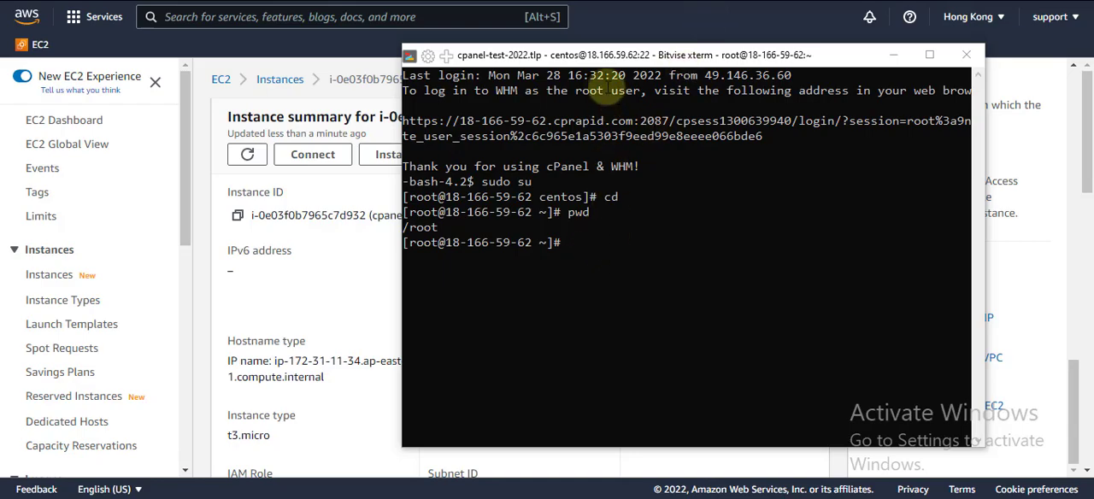
Run passwd in the terminal and enter and retype a new root password
click(604, 54)
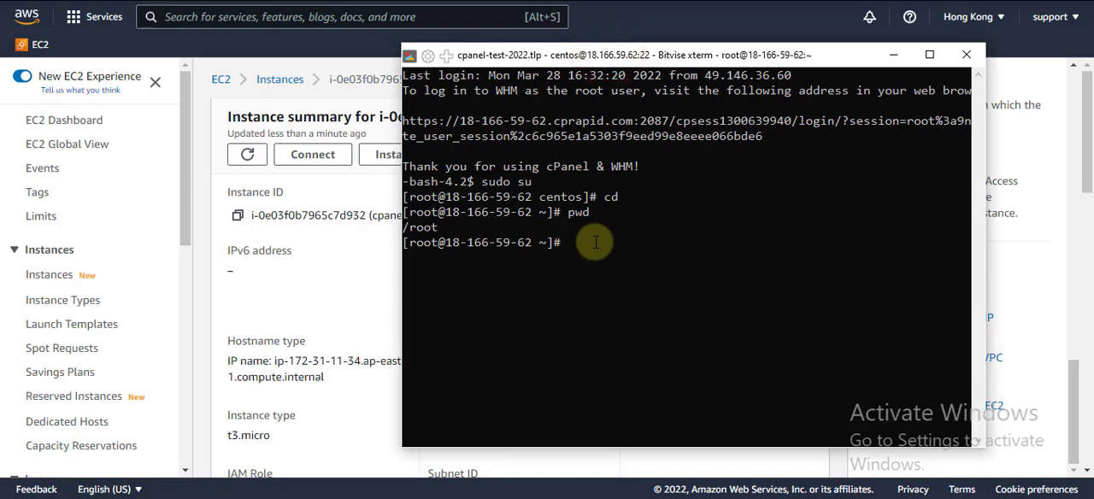
right_click(601, 242)
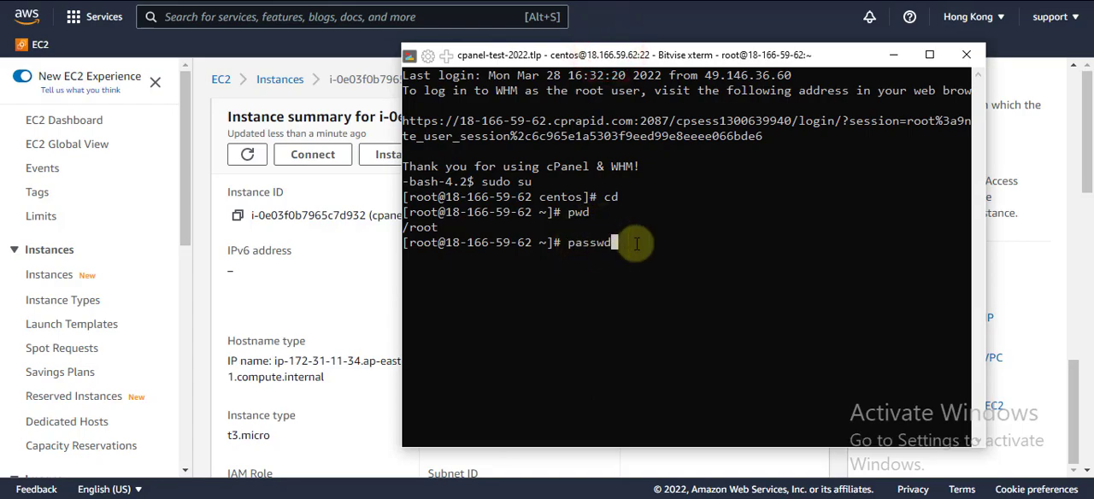
key(Return)
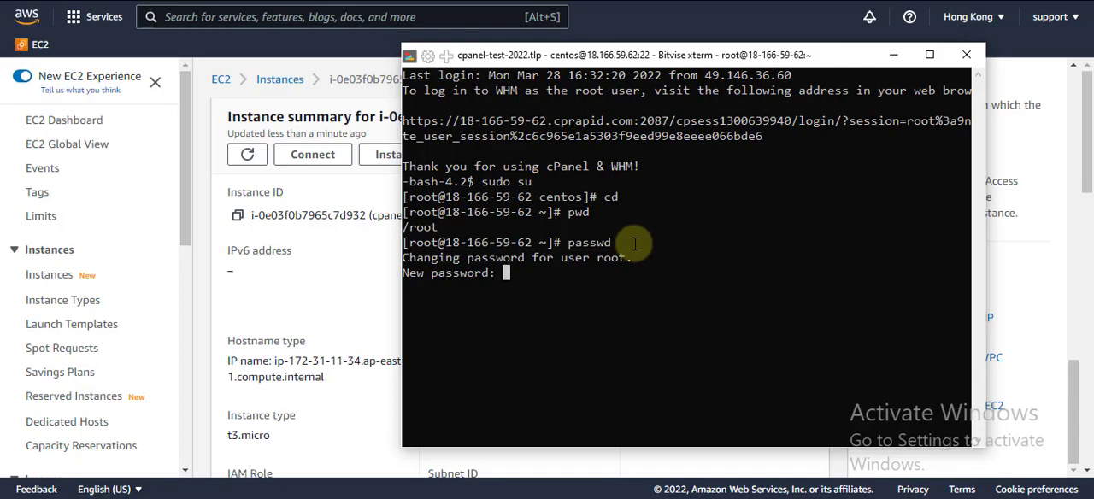
key(Return)
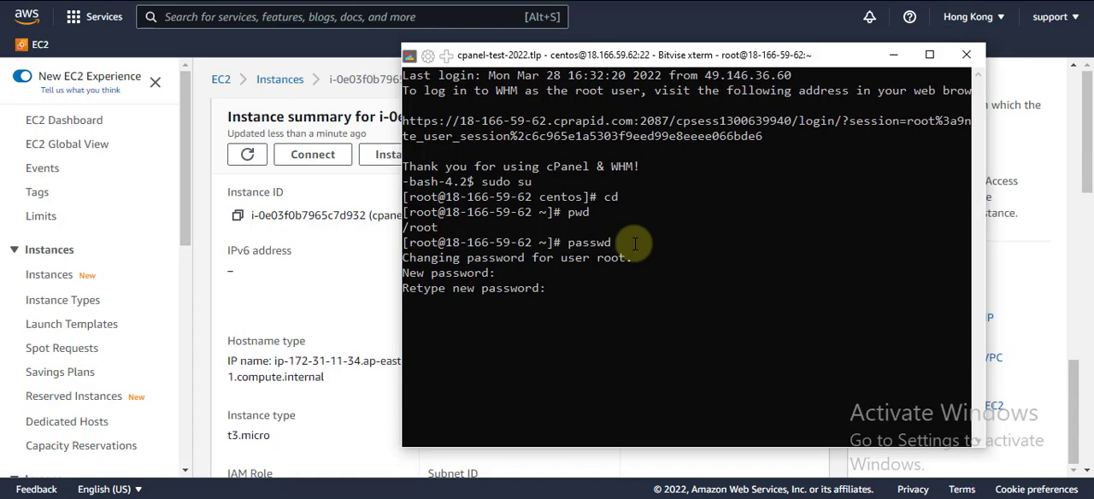
key(Return)
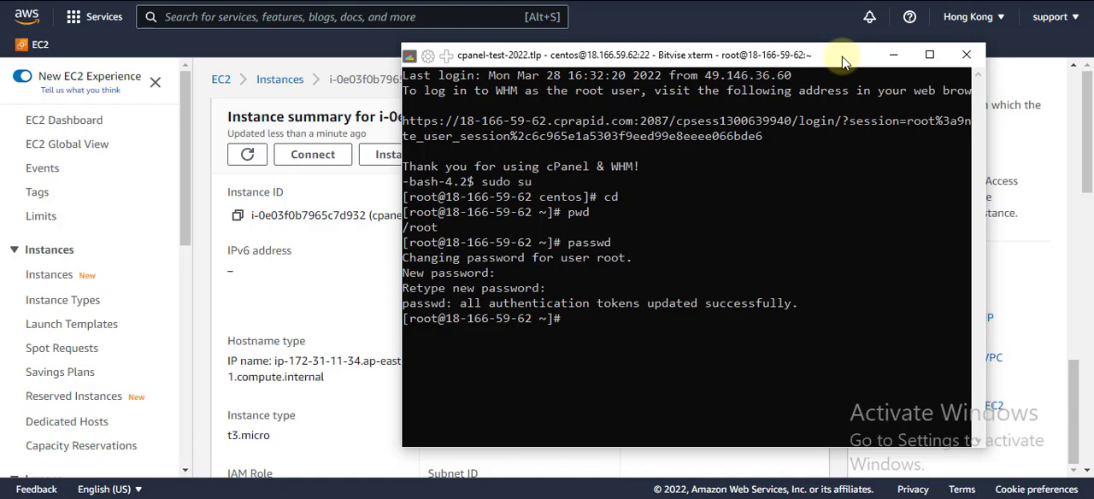
Run whmlogin in the terminal and copy the generated WHM login URL
mouse_move(814, 498)
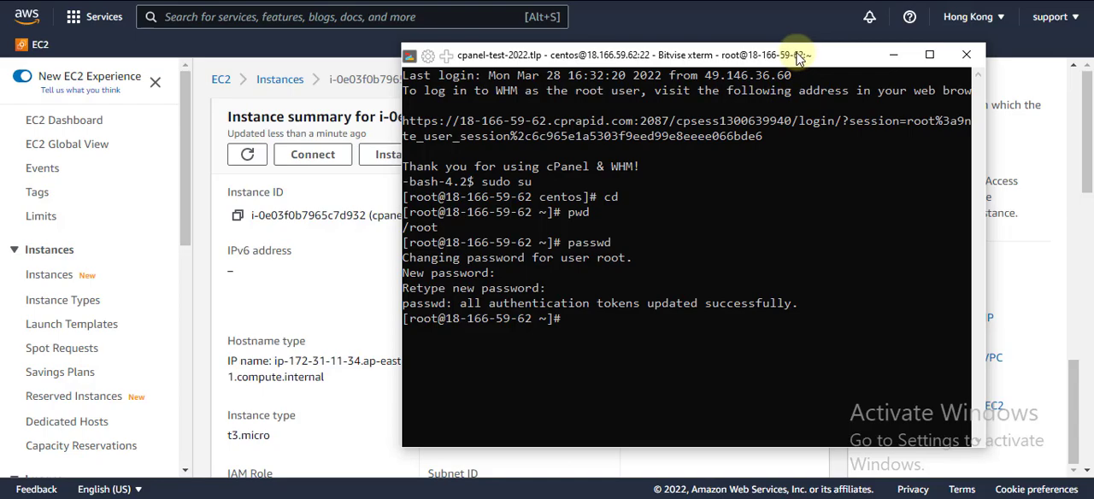
text(whmlogin)
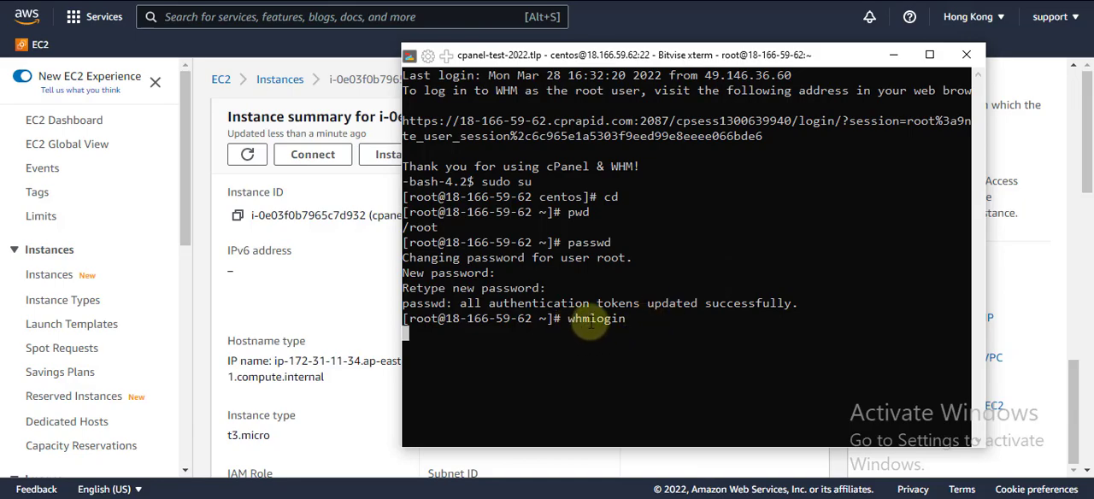
key(Return)
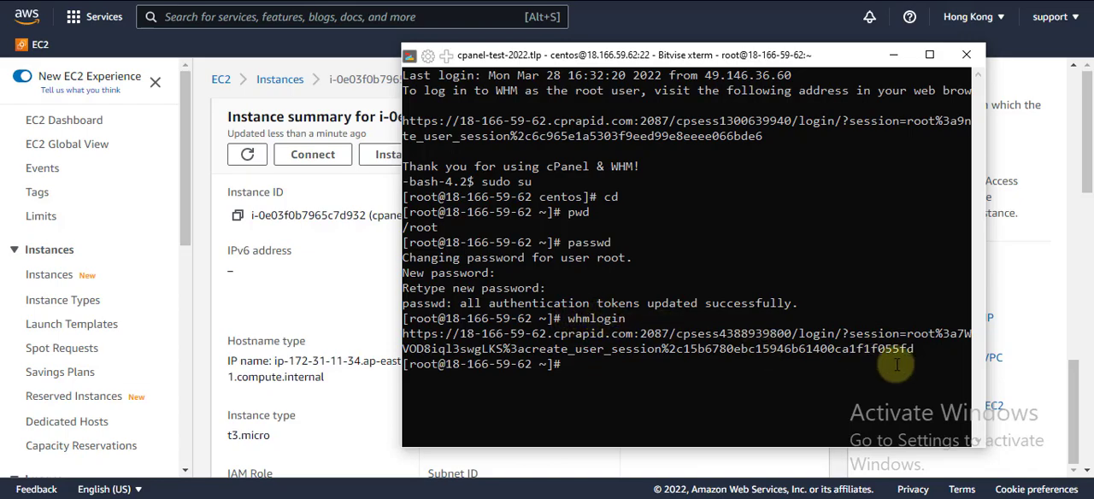
drag(914, 349, 410, 334)
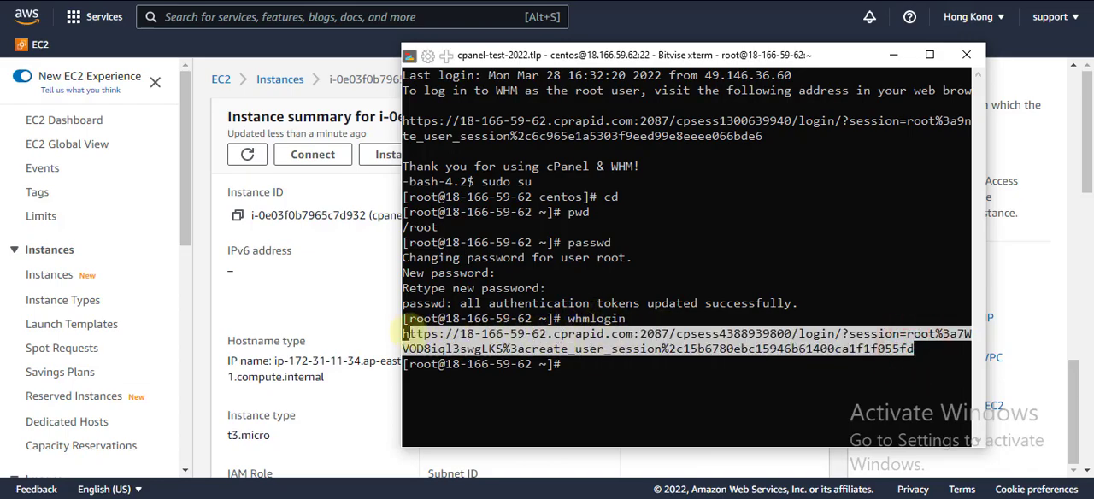
key(ctrl+c)
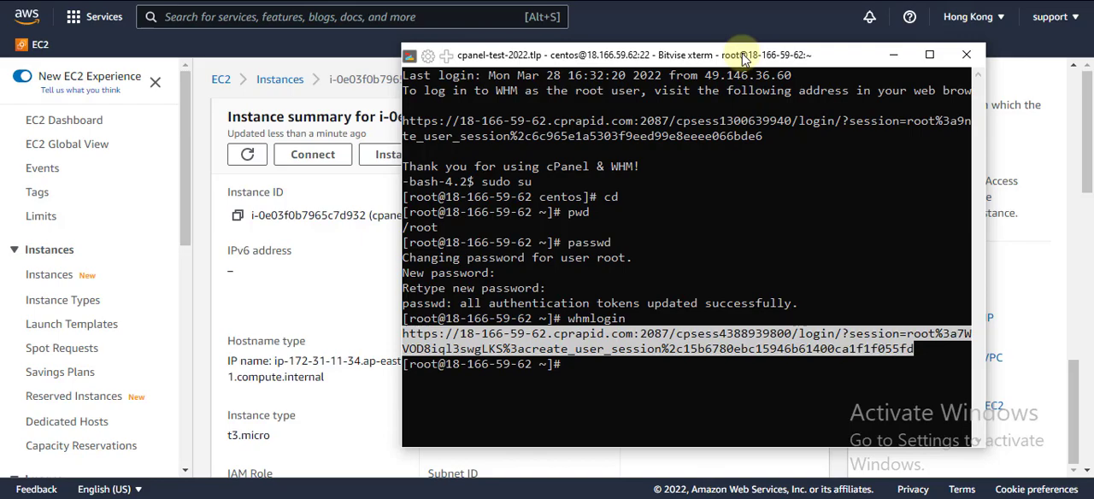
Switch to the Chrome incognito window and open the copied WHM login URL with its session token
click(708, 55)
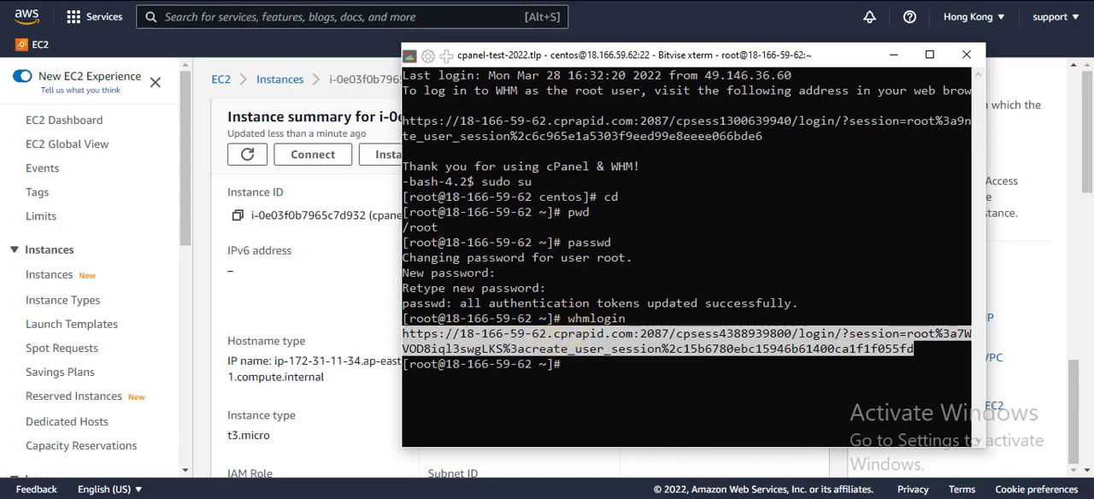
key(alt+Tab)
right_click(273, 2)
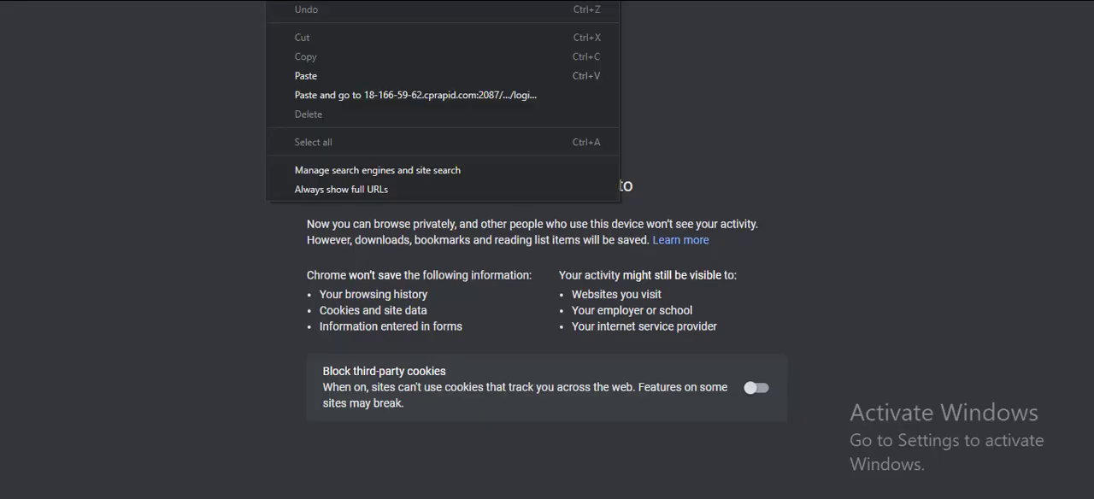
click(323, 94)
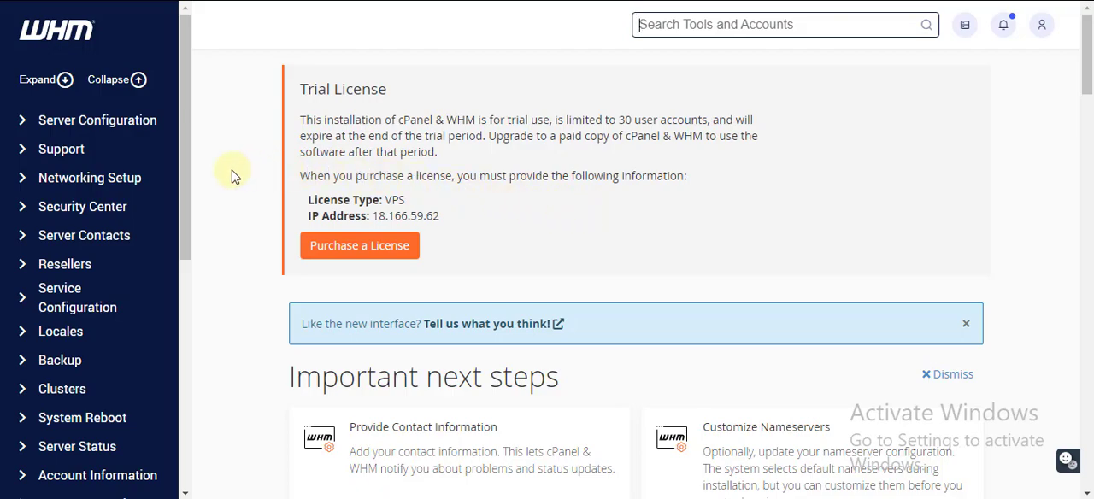
Search the WHM tools for transfer, open the Transfer Tool and look through its remote server and authentication settings
drag(184, 132, 189, 109)
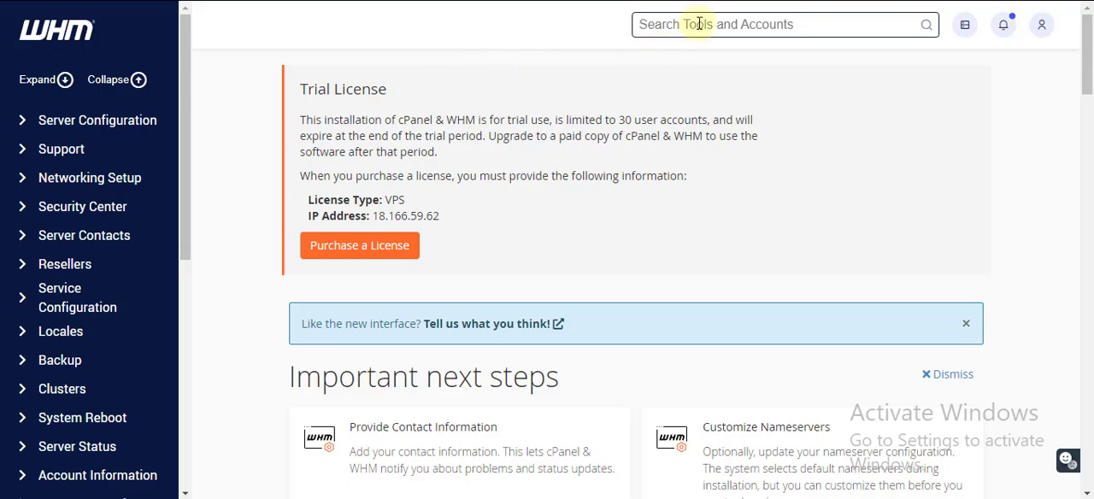
text(transfer)
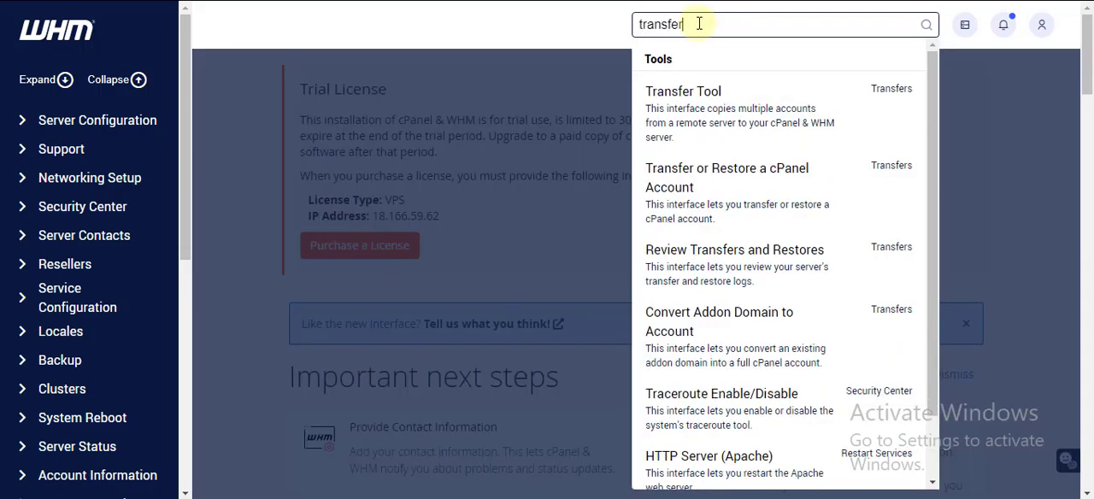
click(681, 106)
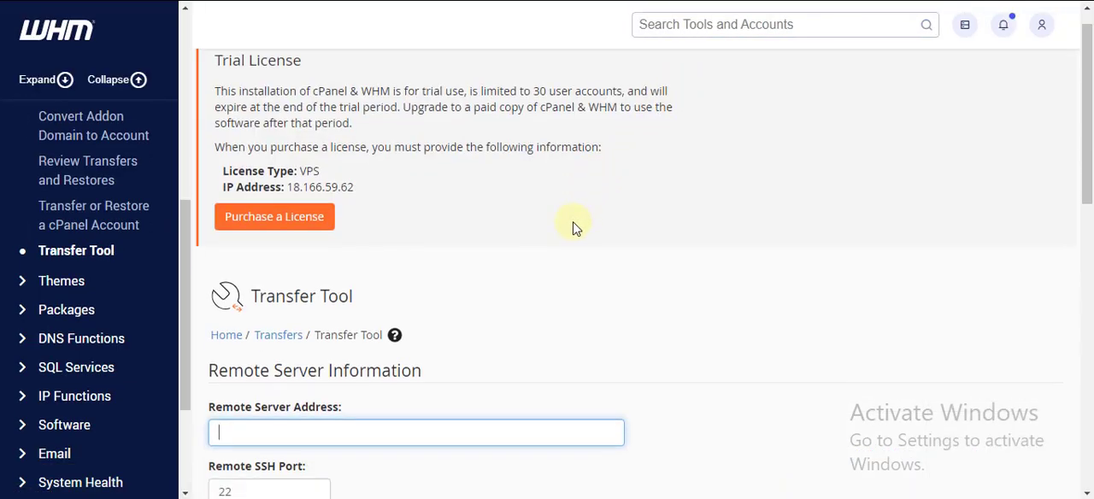
scroll(574, 228, down, 3)
scroll(575, 224, down, 1)
scroll(574, 220, down, 2)
scroll(575, 228, up, 2)
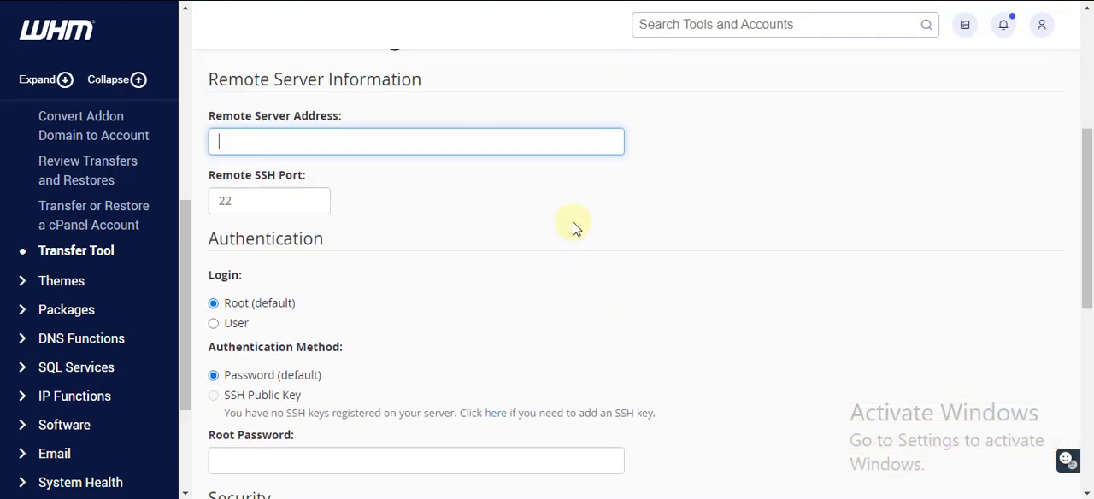
Search the WHM tools for list, open List Accounts and start creating a new account from there
scroll(574, 227, up, 1)
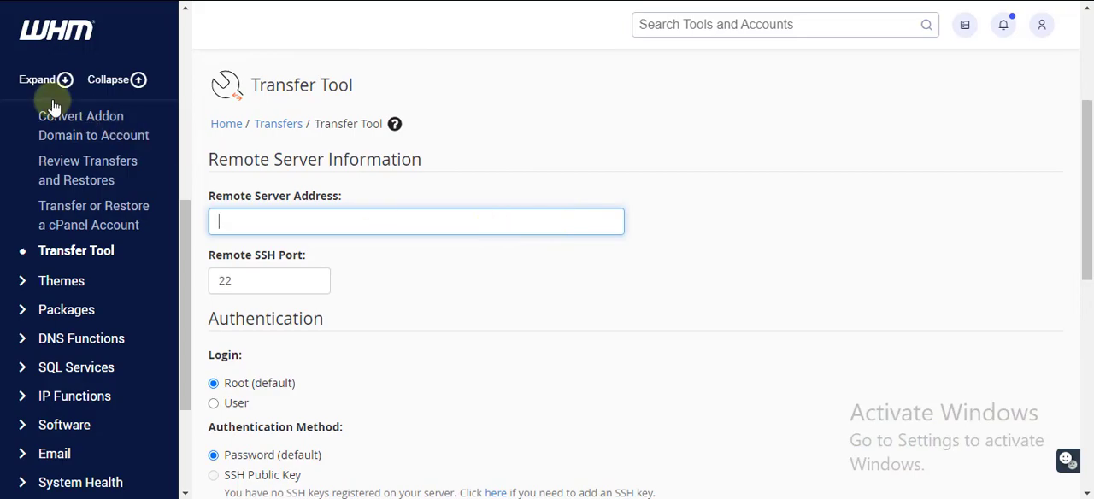
scroll(99, 309, up, 5)
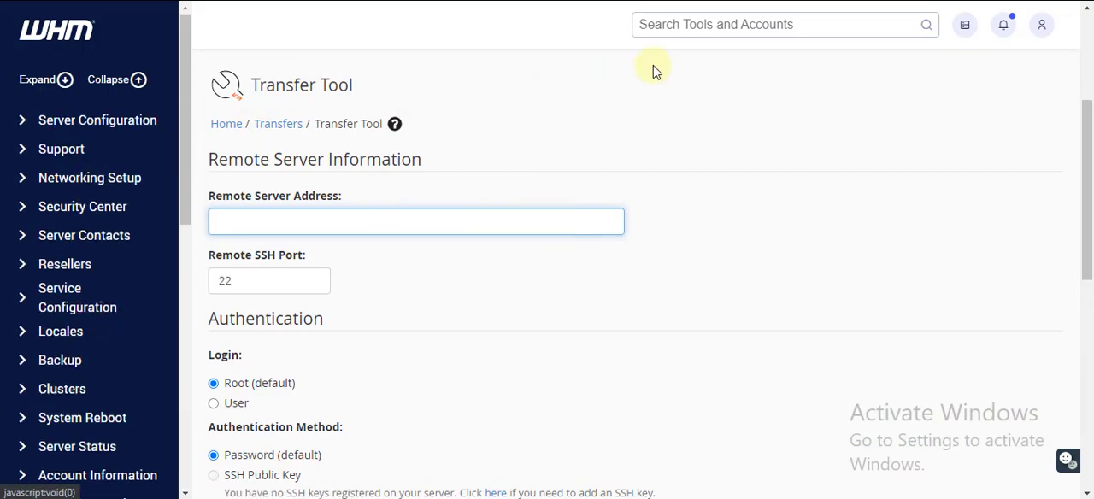
click(734, 26)
text(list)
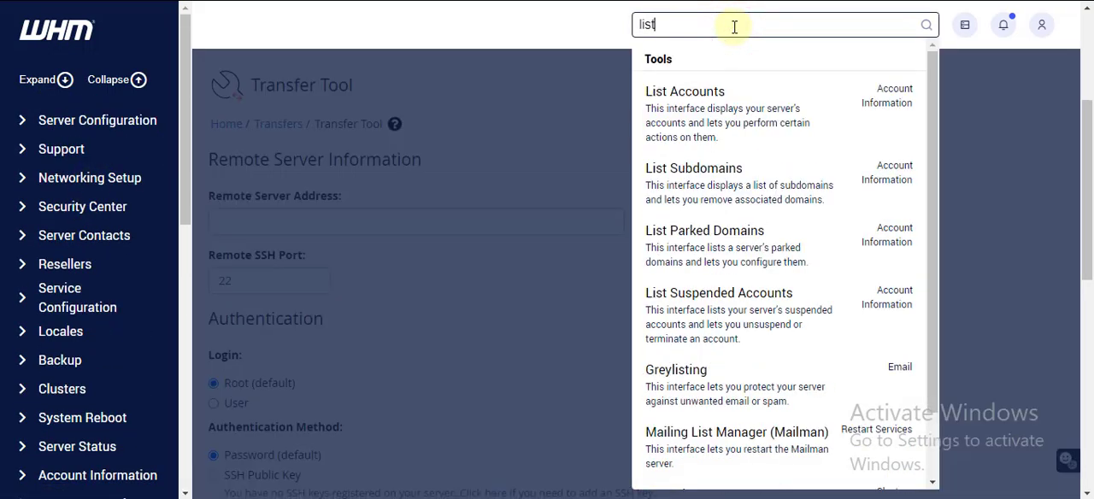
click(718, 108)
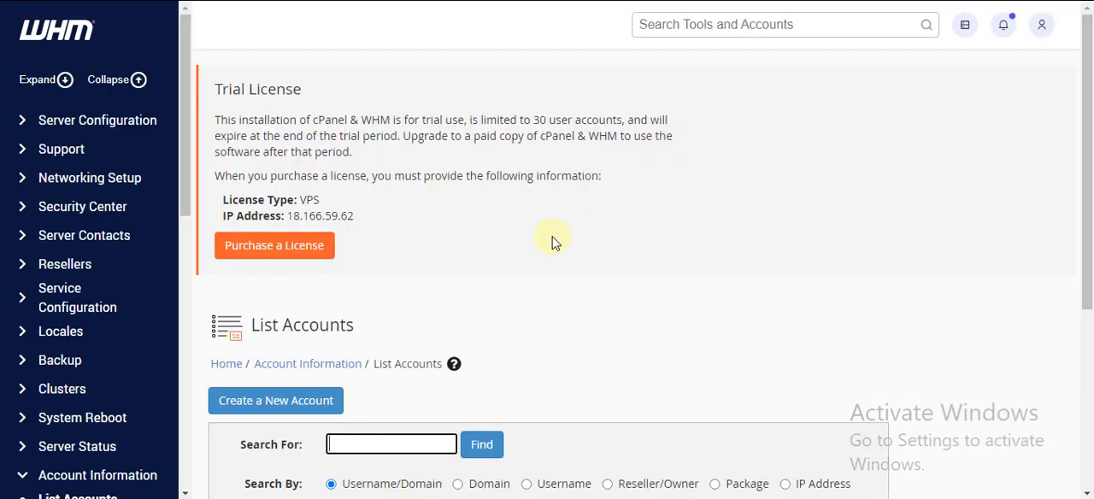
scroll(553, 242, down, 3)
click(288, 243)
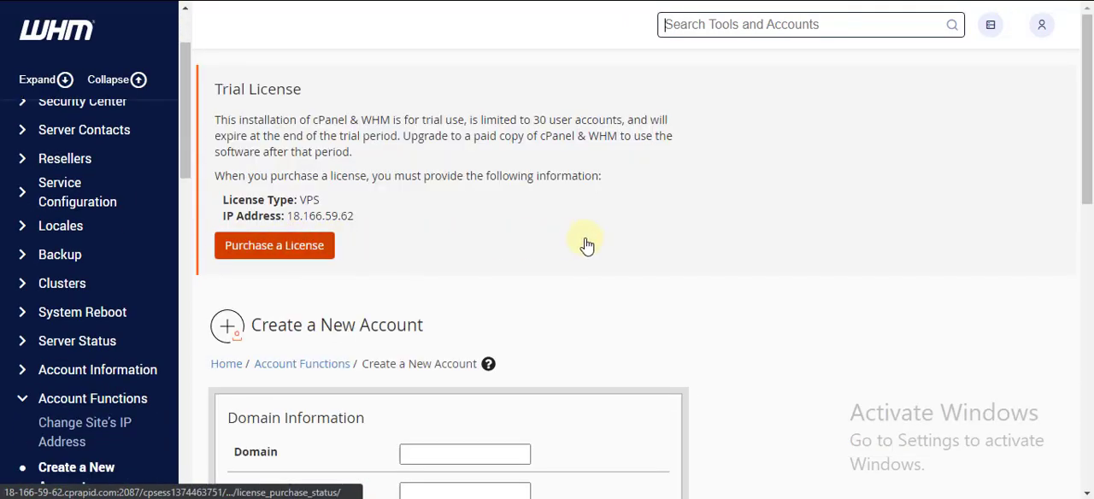
Enter domain.com as the new account's domain and let the username fill in from it
scroll(587, 245, down, 3)
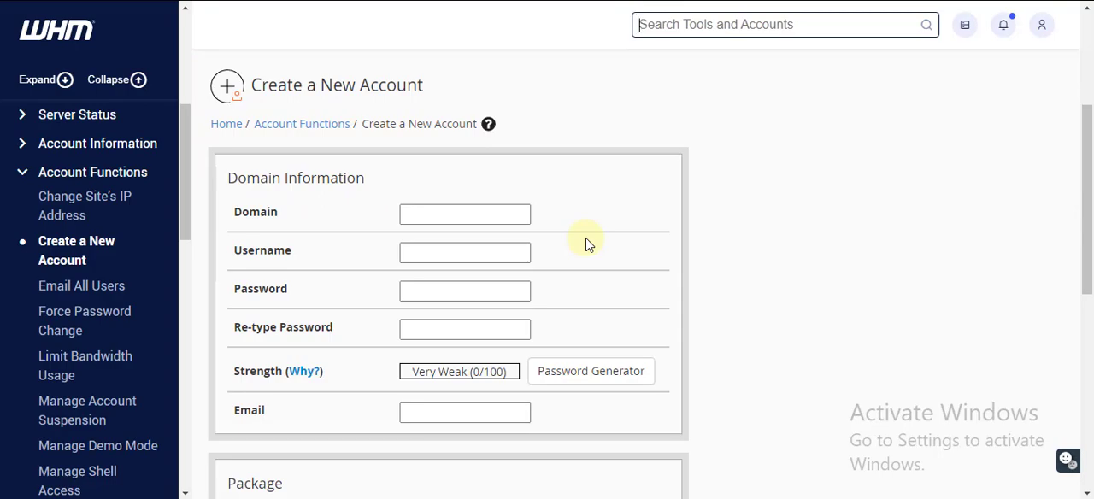
click(459, 215)
click(539, 175)
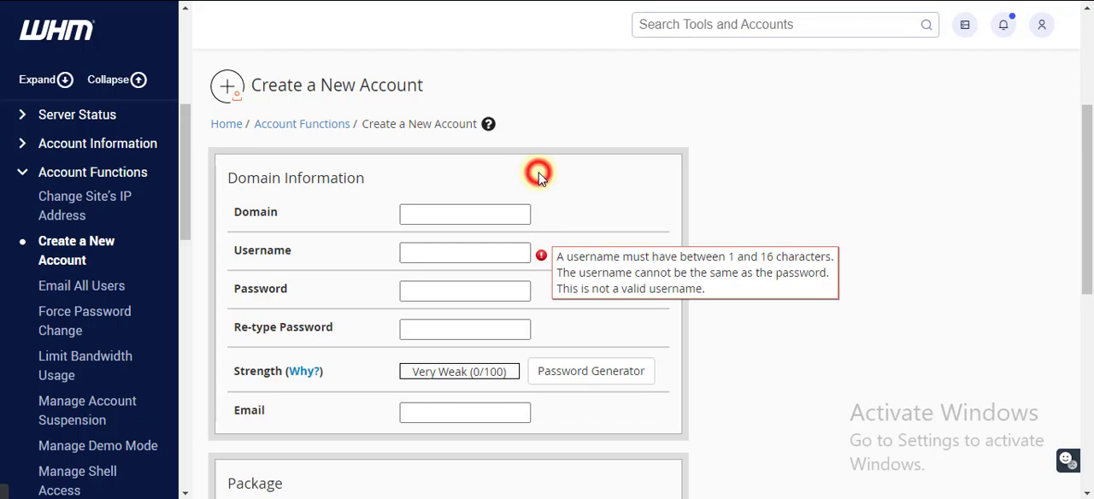
click(496, 213)
click(557, 177)
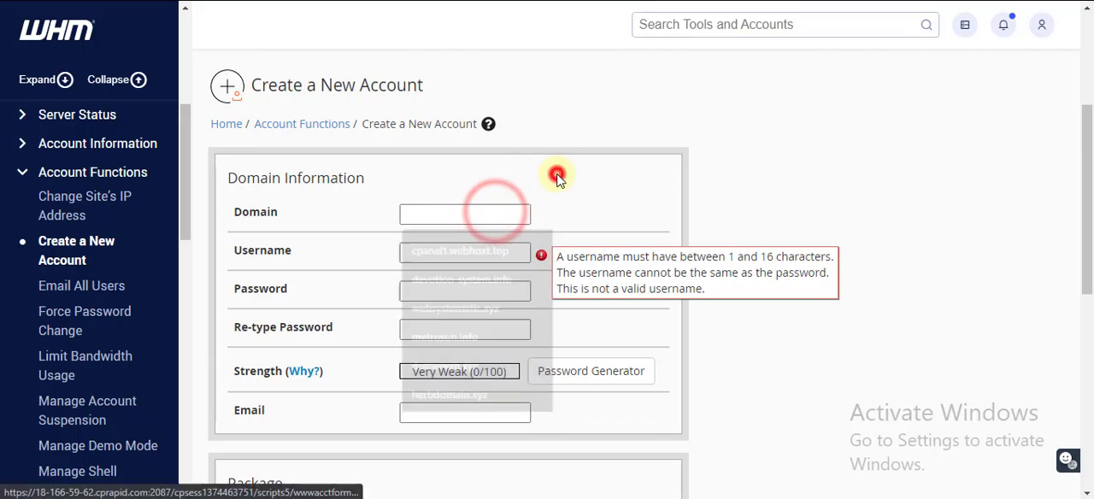
click(484, 212)
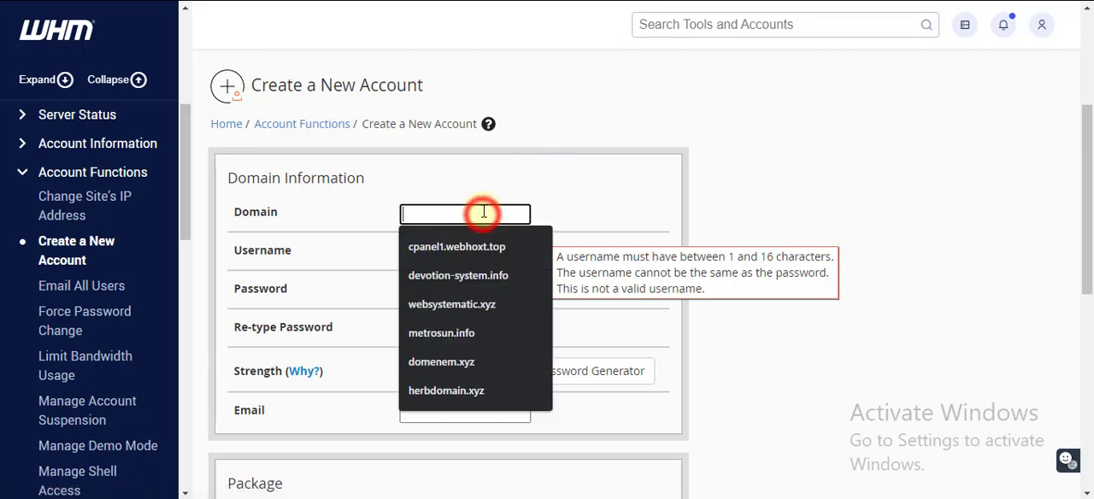
text(domain.com)
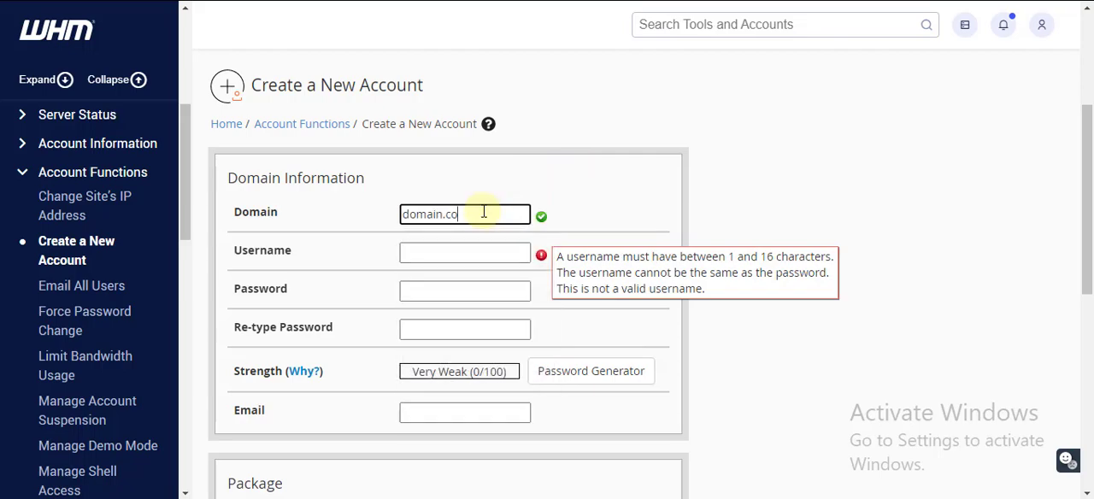
click(602, 181)
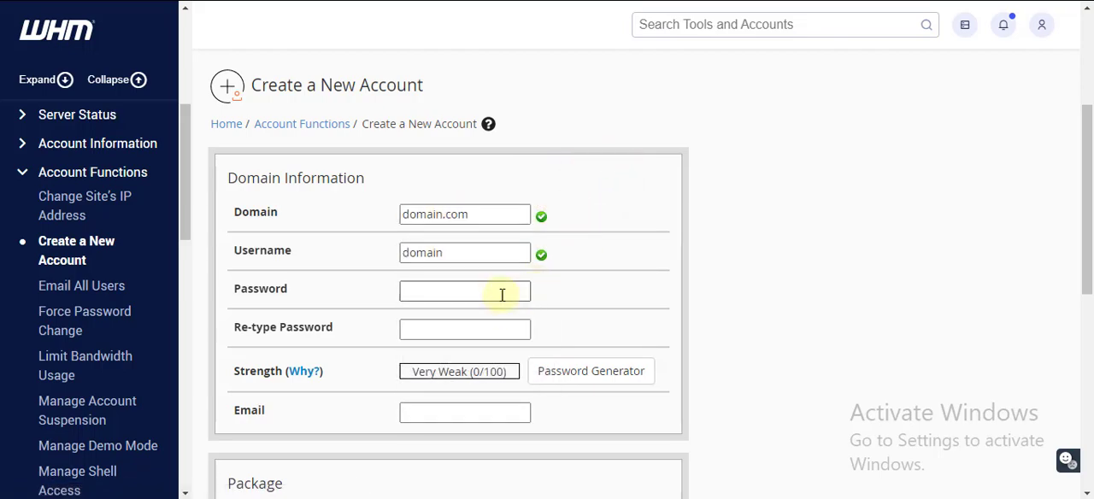
Generate a password for the new account, acknowledge that it has been copied safely and use it
click(562, 368)
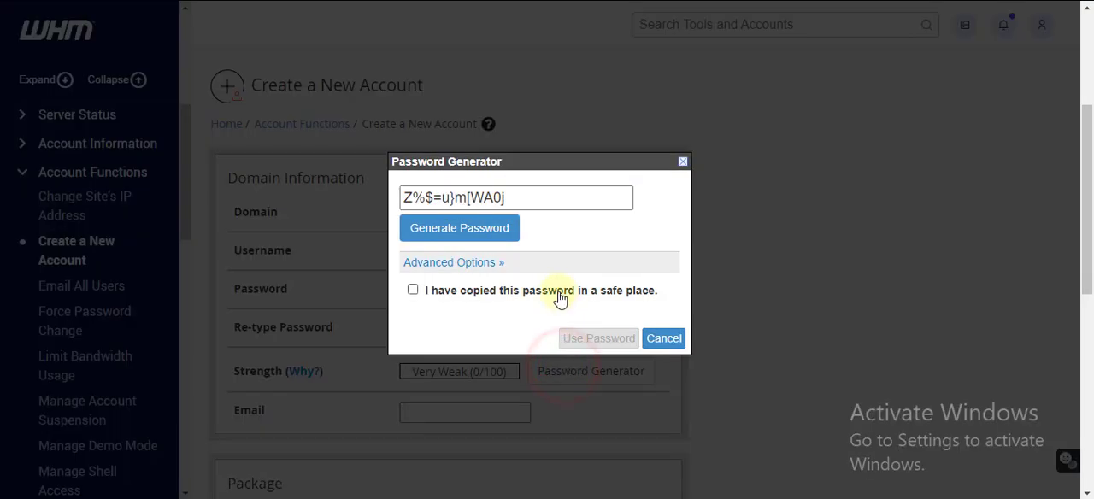
click(556, 291)
click(602, 340)
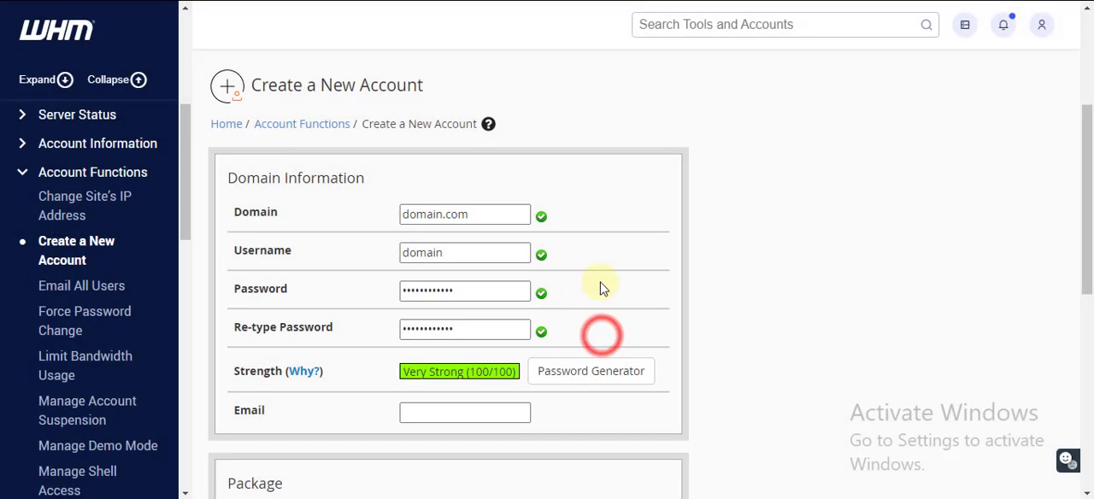
Assign the default package and create the account for domain.com
scroll(615, 316, down, 3)
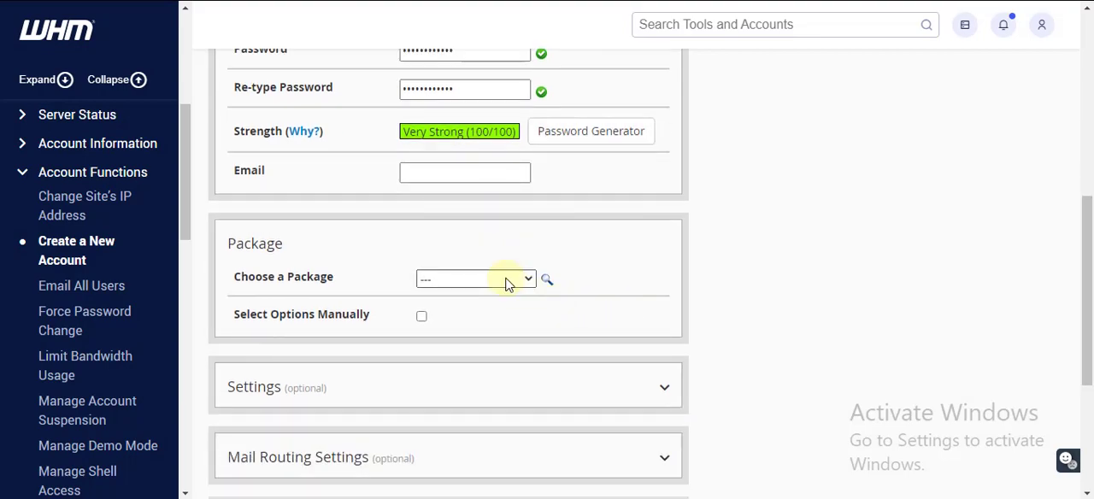
click(516, 281)
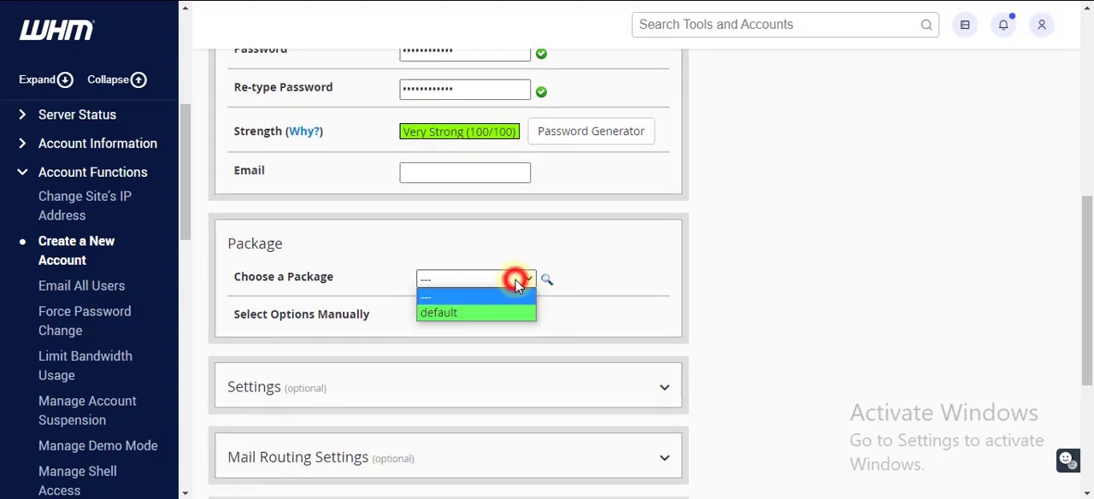
click(501, 312)
scroll(613, 318, down, 3)
click(239, 384)
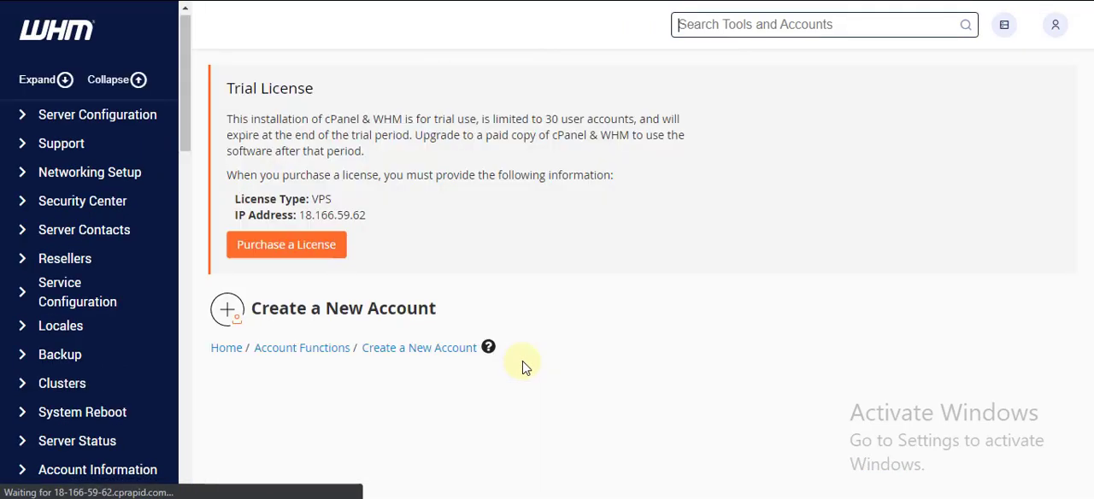
Open the new account's cPanel from the account creation results, skip the starting-point choice and look over its tools
scroll(521, 363, down, 3)
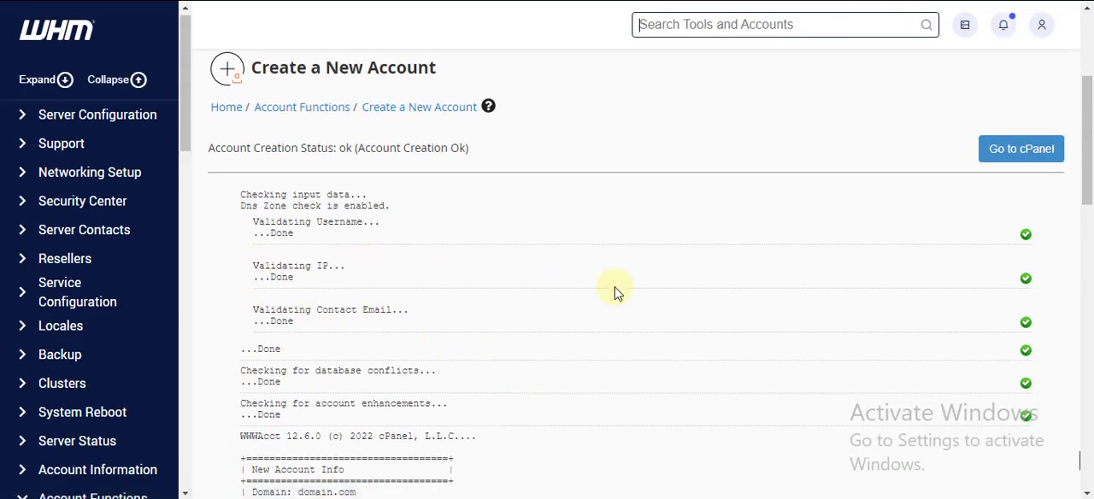
scroll(630, 288, up, 3)
scroll(631, 290, down, 3)
scroll(631, 292, down, 4)
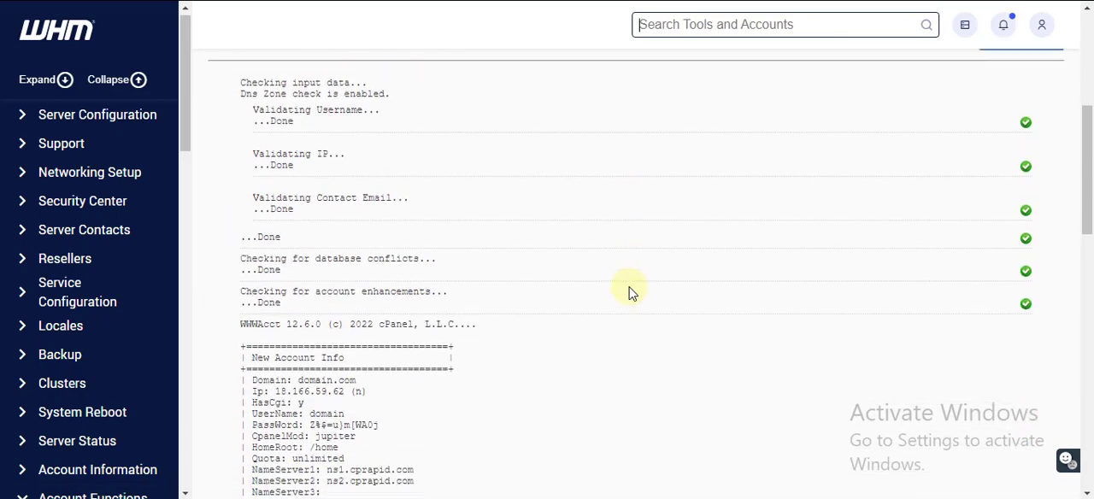
scroll(630, 292, up, 6)
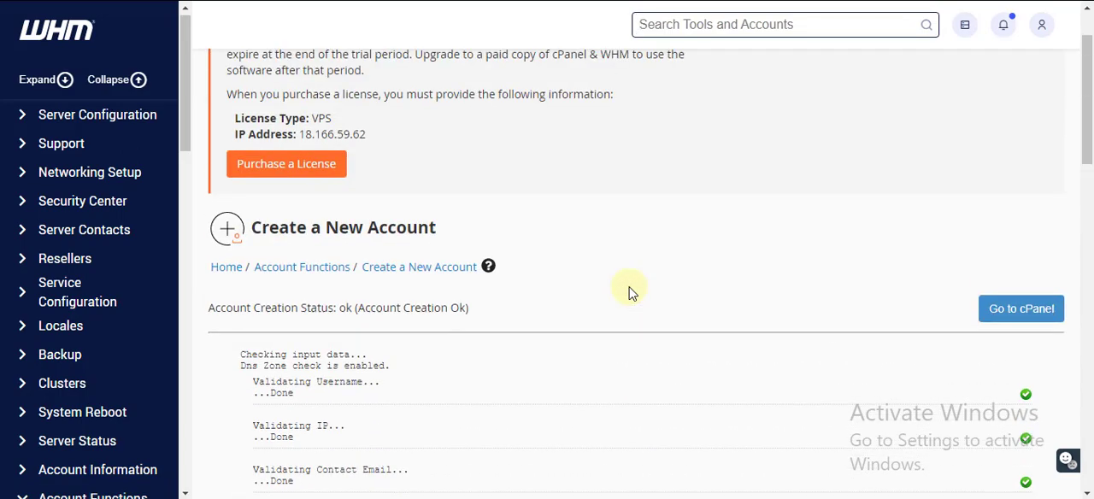
click(1006, 307)
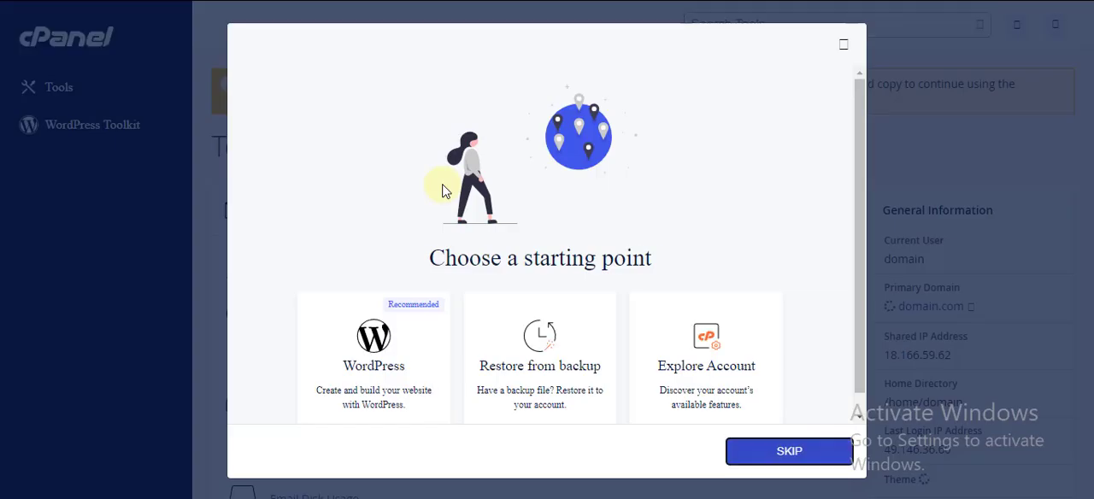
scroll(628, 332, down, 1)
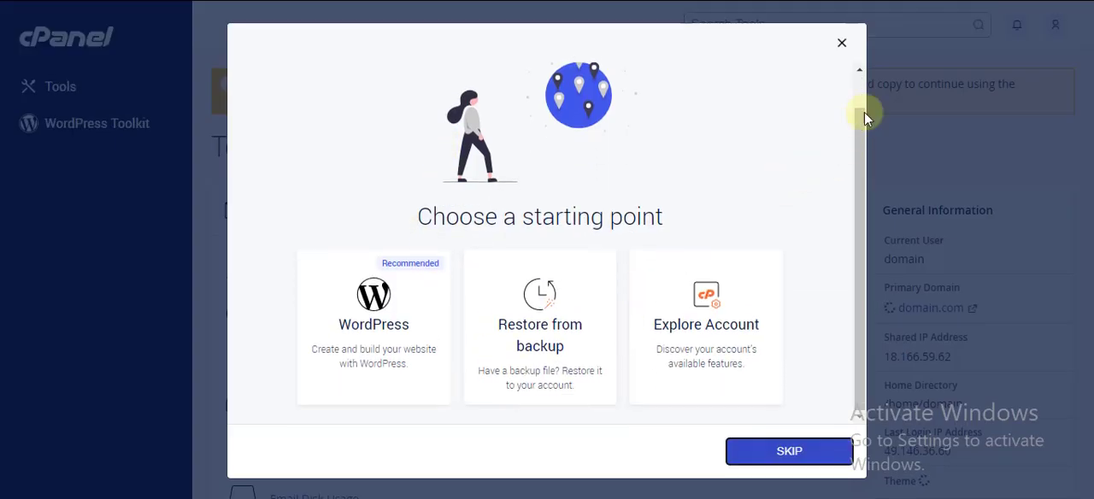
click(797, 451)
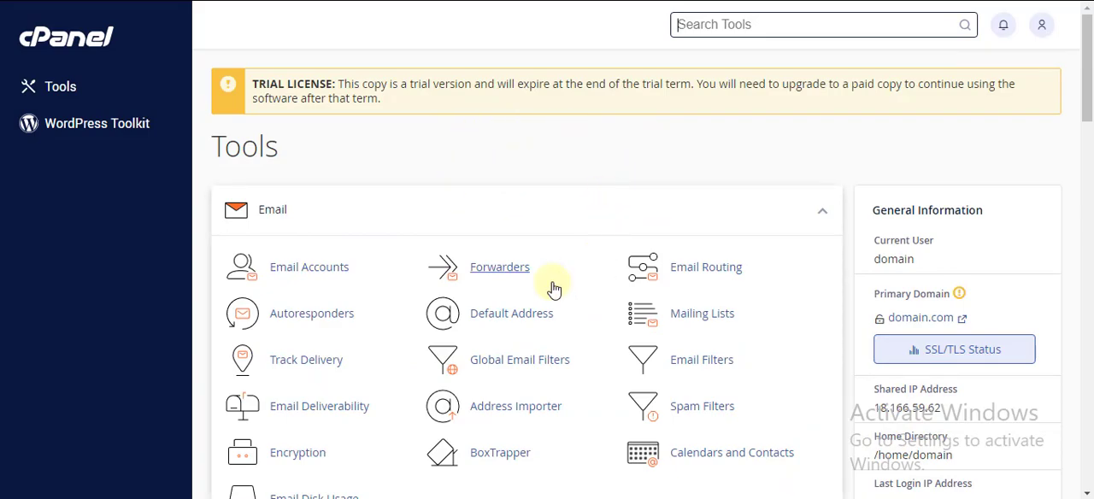
scroll(419, 325, down, 2)
scroll(420, 313, up, 2)
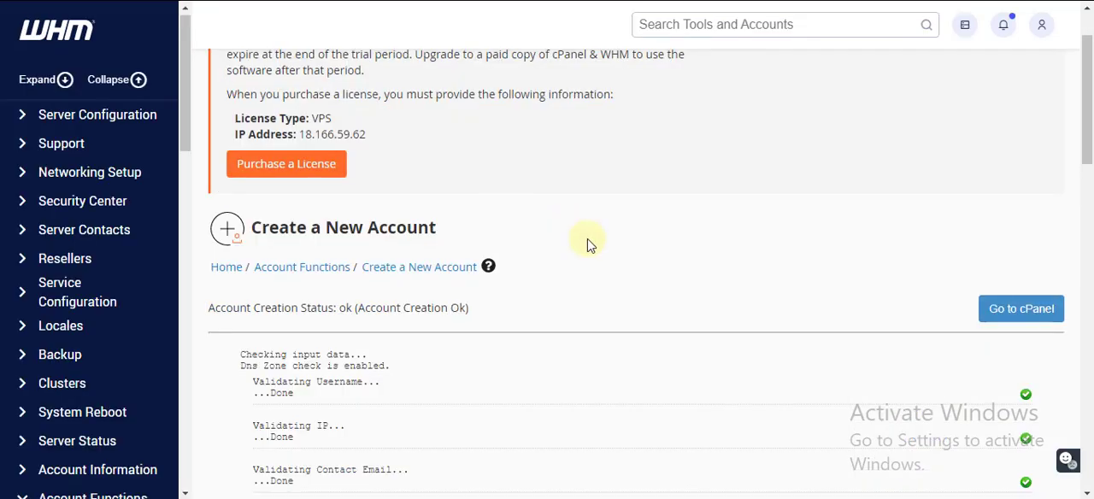
Return to WHM and look through its tool list and the account creation output for domain.com
scroll(590, 250, up, 2)
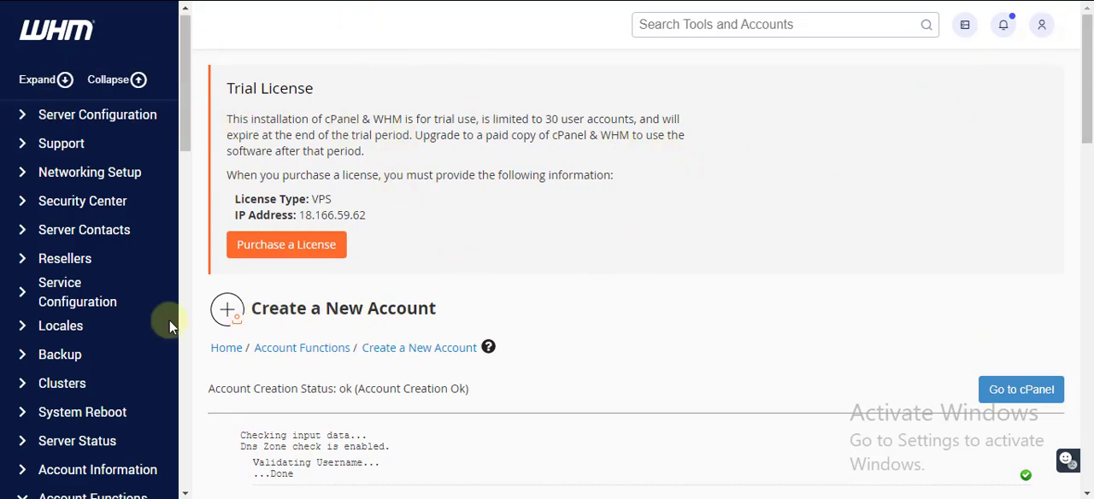
scroll(128, 333, down, 6)
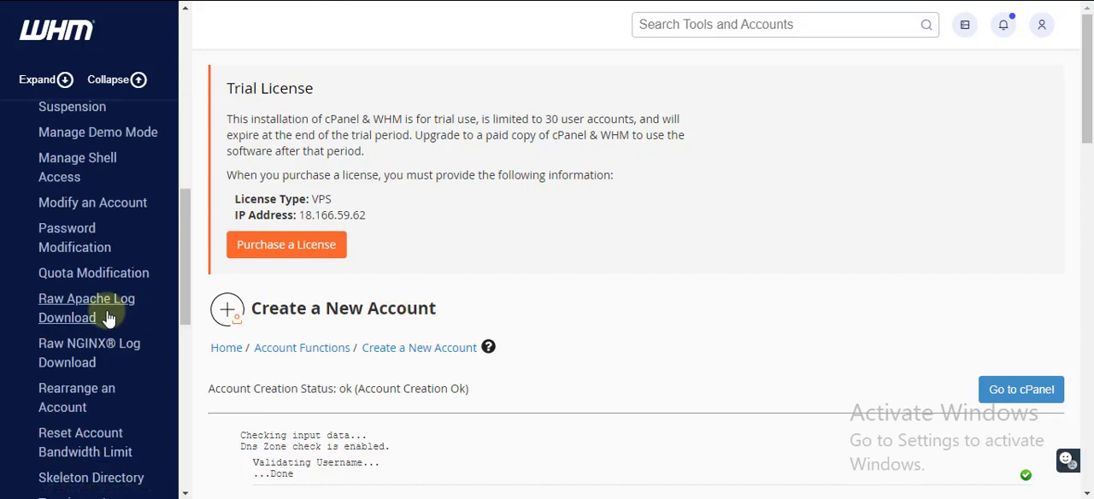
scroll(107, 312, up, 8)
scroll(714, 309, down, 3)
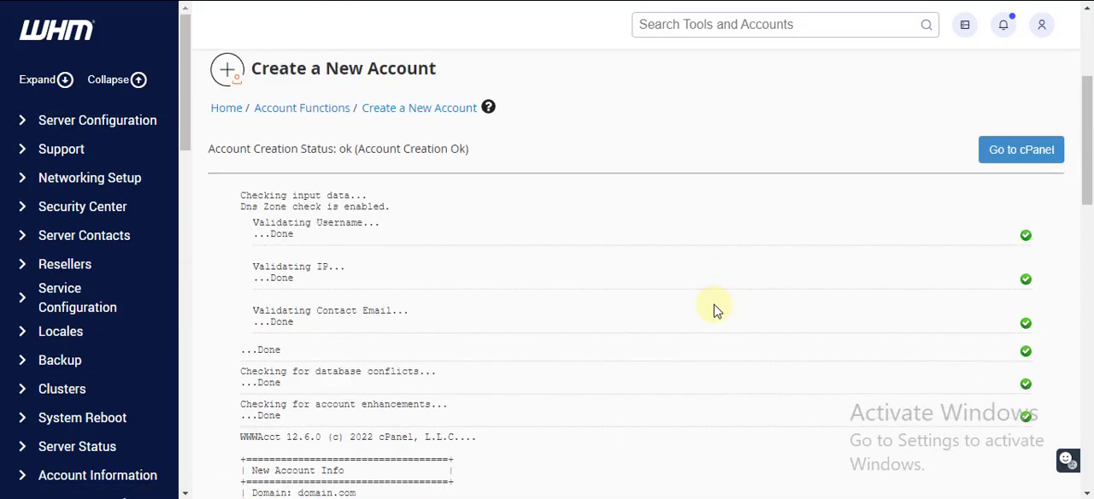
scroll(716, 310, down, 2)
scroll(717, 310, up, 2)
scroll(717, 310, down, 4)
scroll(716, 310, up, 3)
scroll(714, 310, up, 2)
Search the WHM tools for list, open List Accounts and examine the account table's columns
click(750, 22)
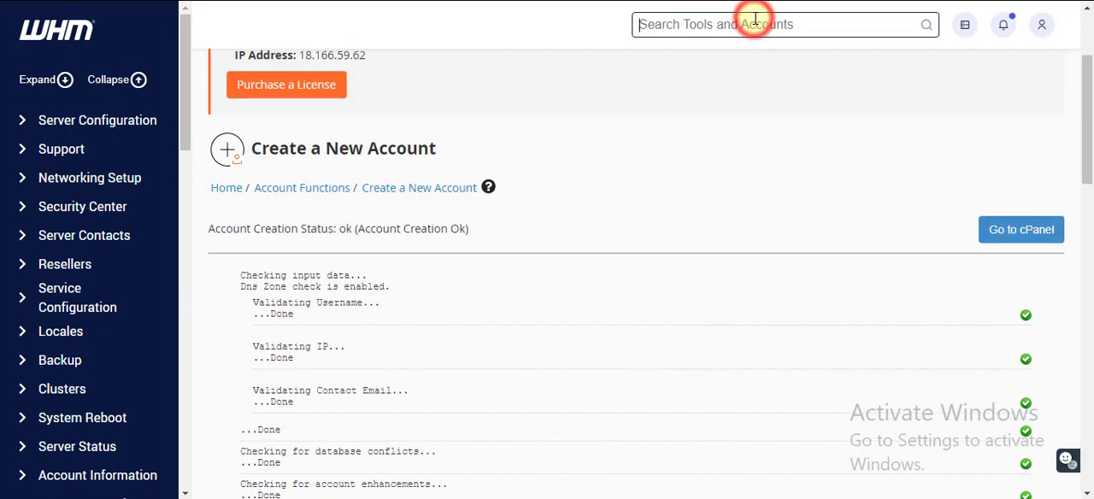
text(list)
click(722, 102)
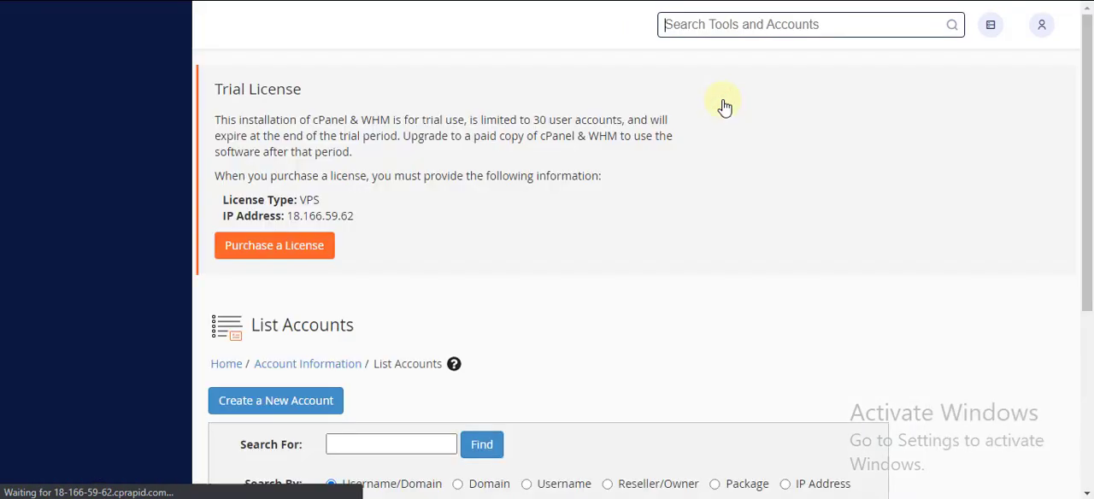
scroll(630, 232, down, 3)
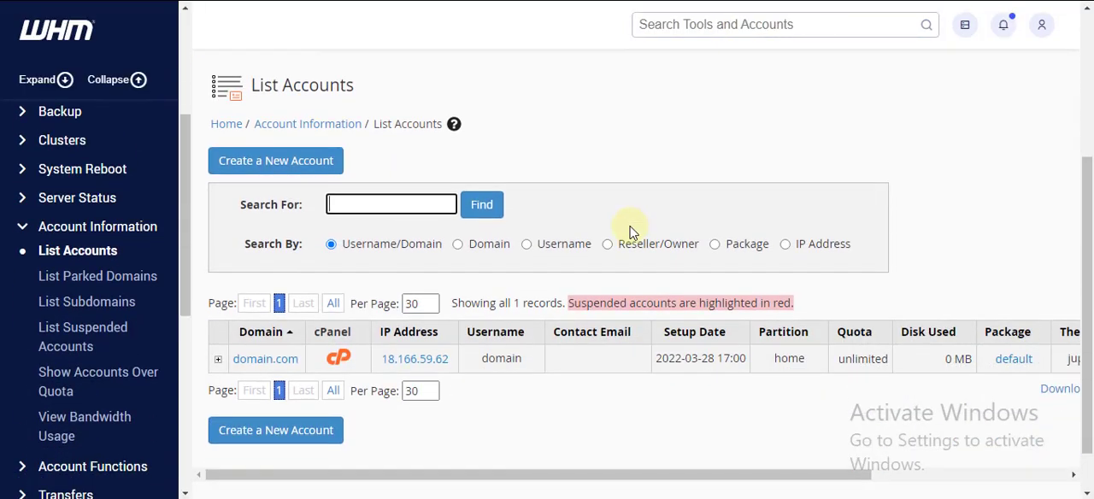
mouse_move(507, 473)
mouse_down()
mouse_move(531, 473)
mouse_move(508, 473)
mouse_up()
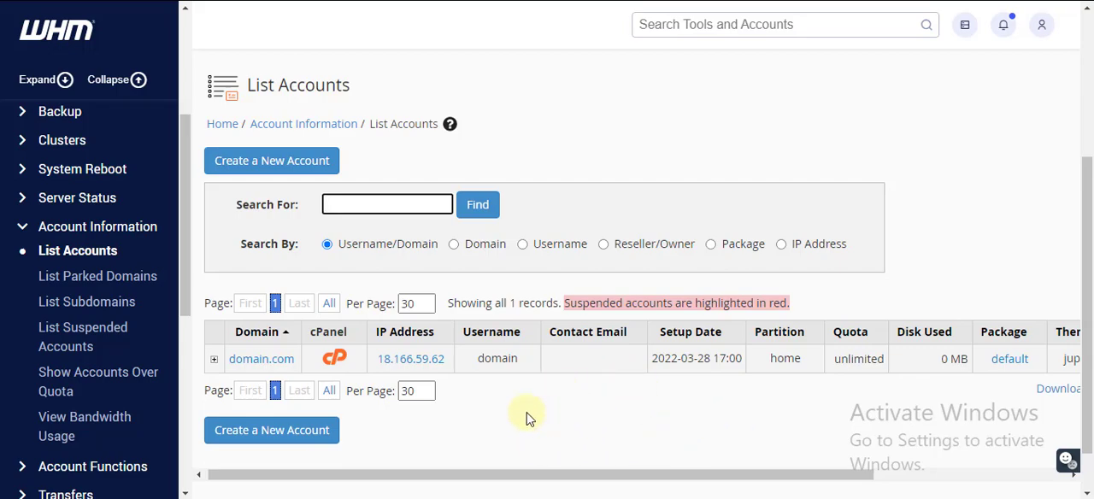
drag(463, 475, 450, 462)
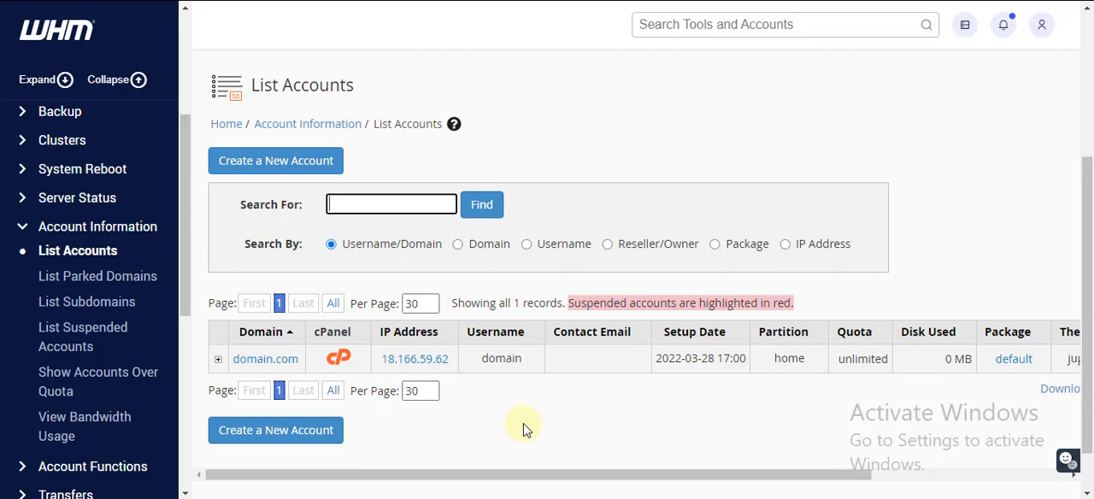
click(559, 129)
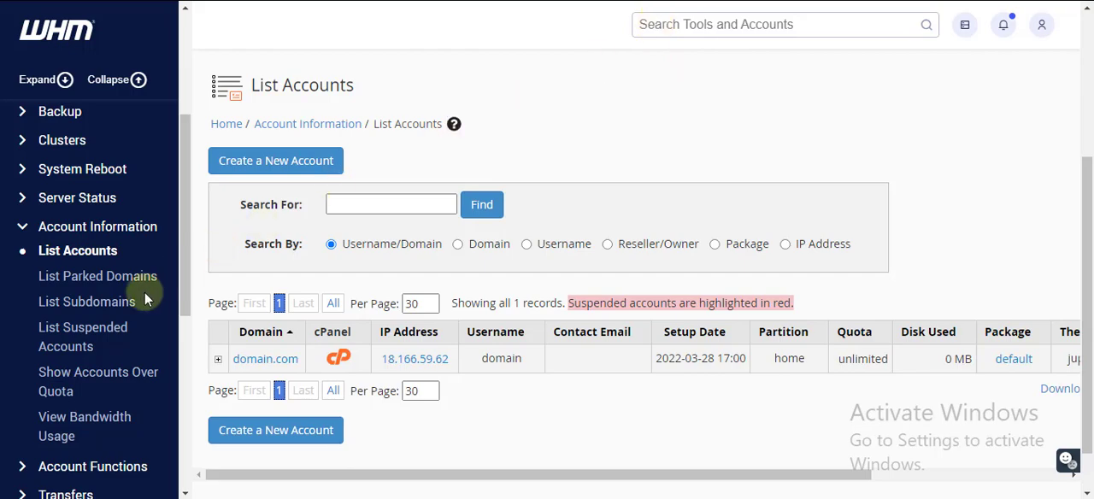
Search the WHM tools for transfer and open the Transfer Tool
click(661, 20)
text(transfer)
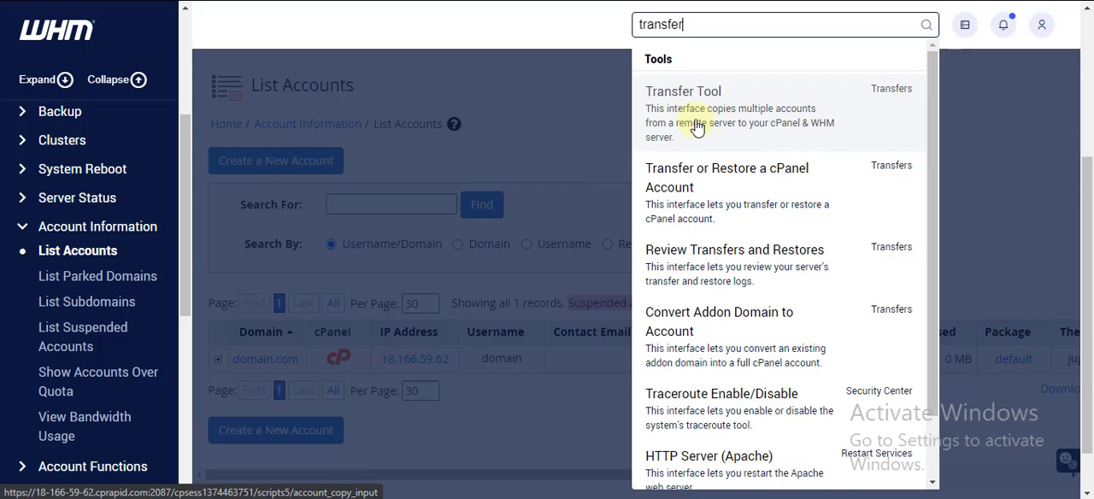
click(562, 128)
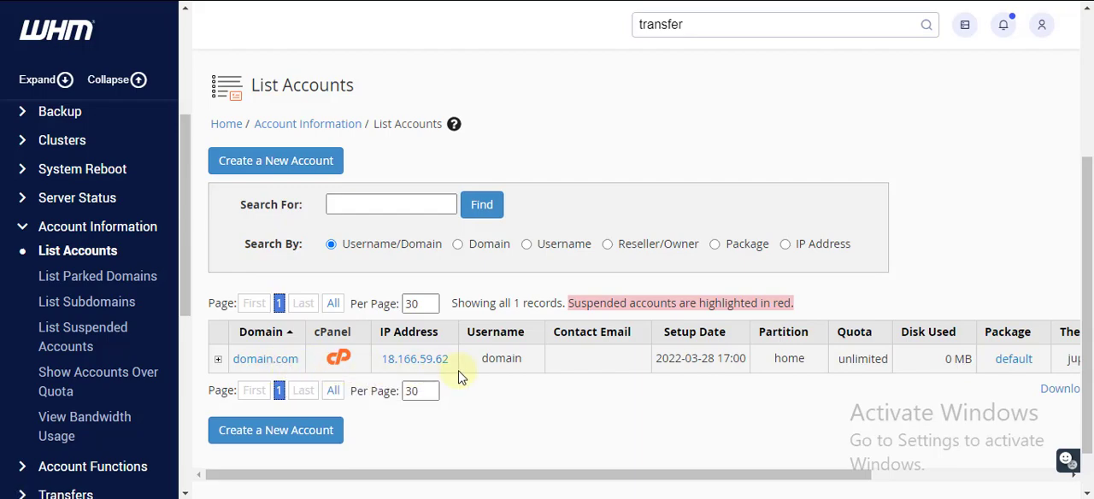
click(709, 26)
click(707, 94)
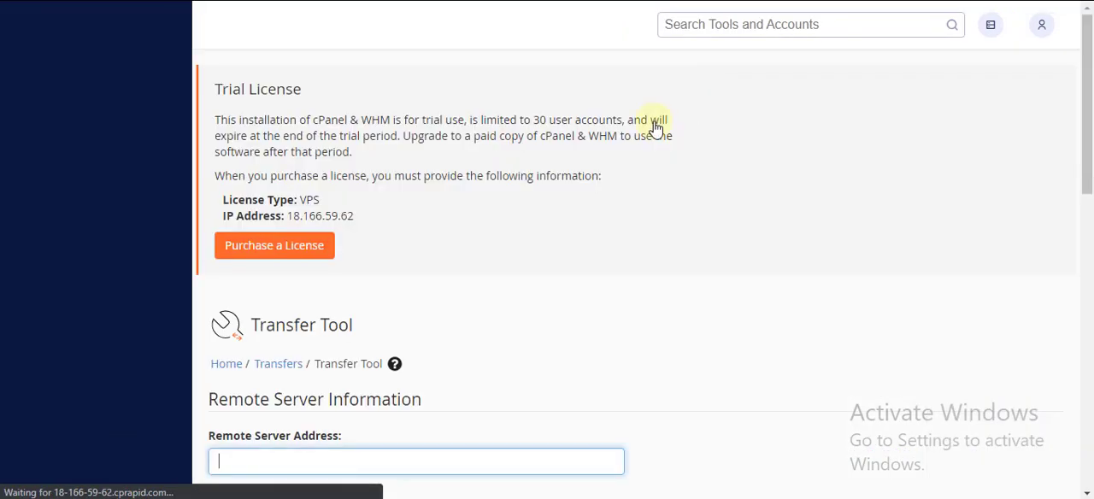
Look over the Transfer Tool form's remote server information, authentication and security sections
scroll(482, 264, down, 3)
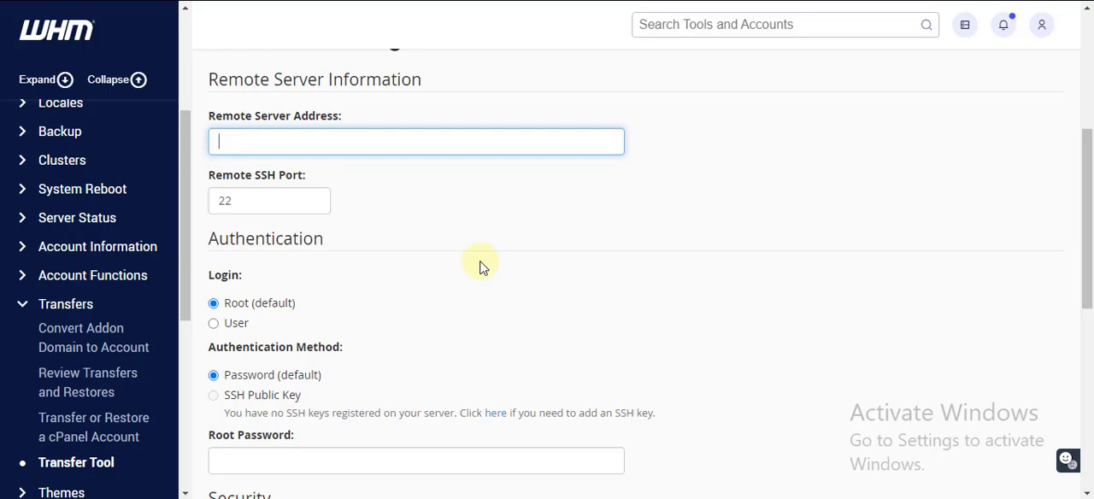
scroll(480, 267, down, 1)
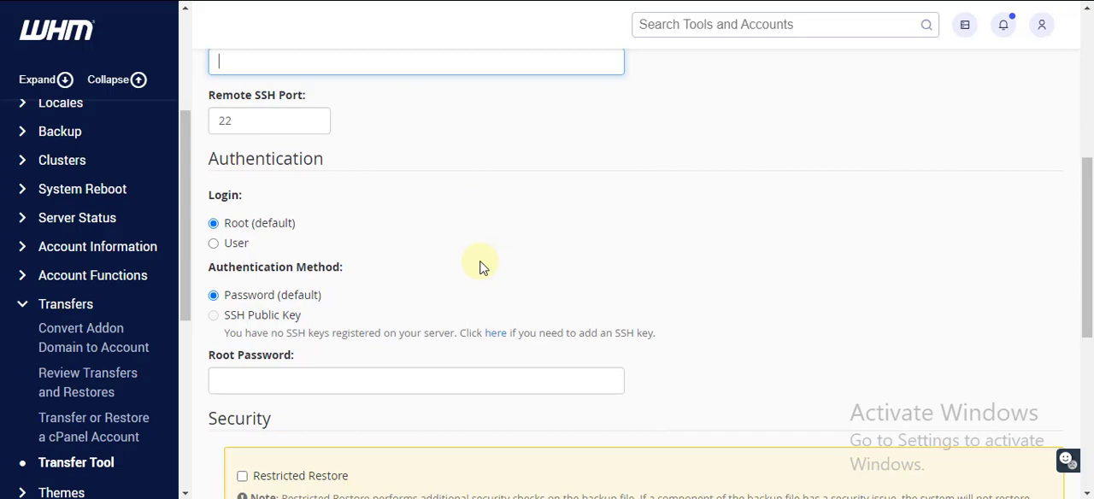
scroll(479, 267, up, 2)
scroll(481, 266, down, 2)
scroll(479, 265, up, 1)
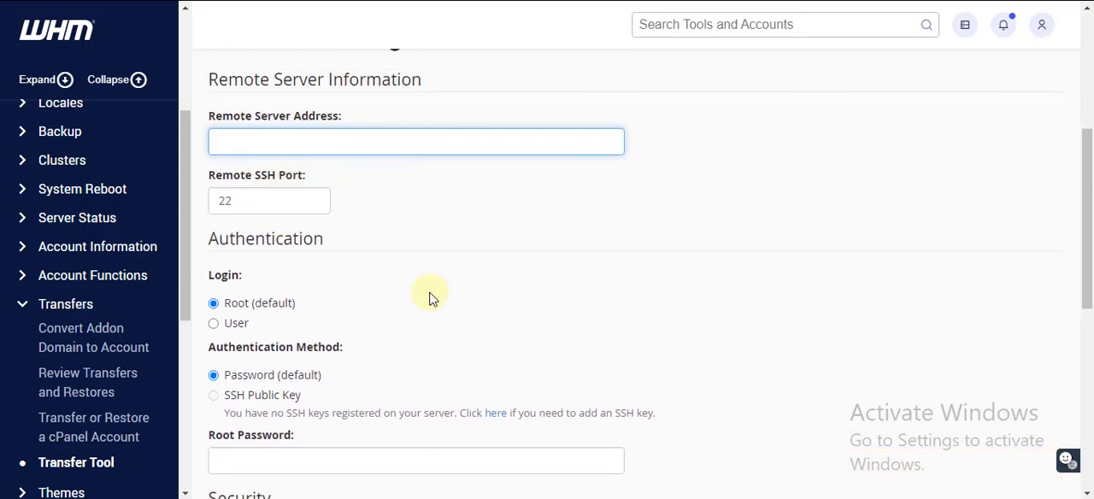
scroll(433, 295, down, 2)
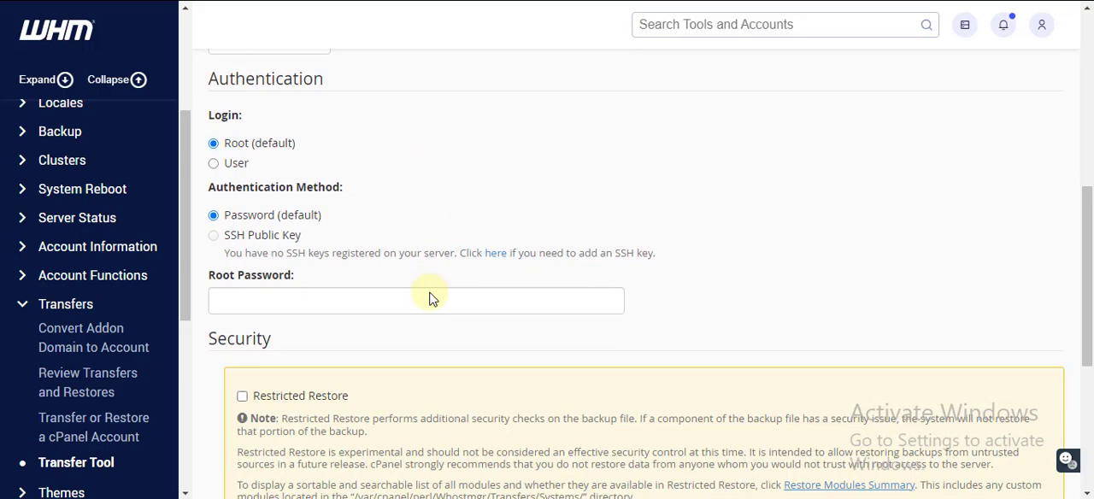
scroll(430, 297, up, 1)
scroll(430, 298, up, 2)
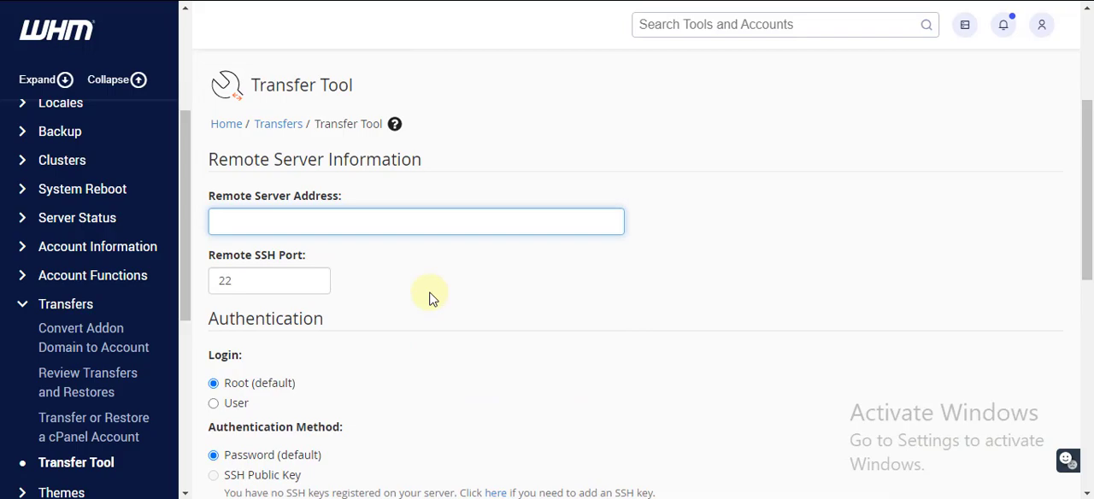
click(586, 498)
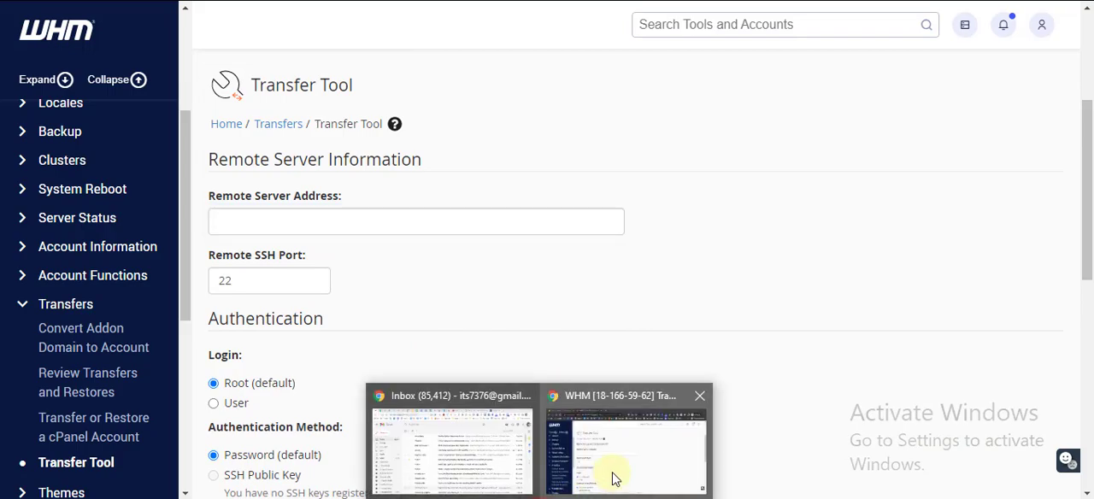
click(490, 471)
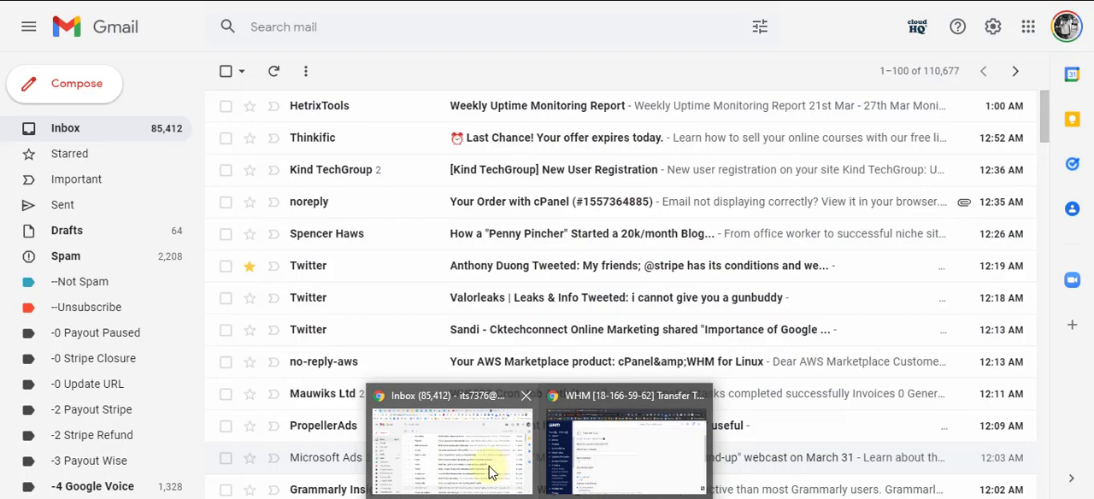
click(607, 460)
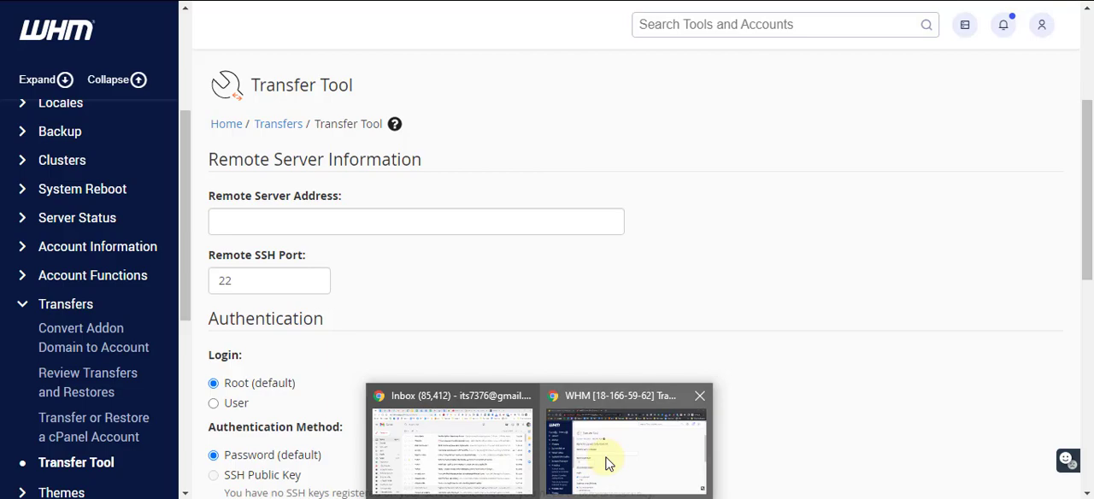
click(568, 296)
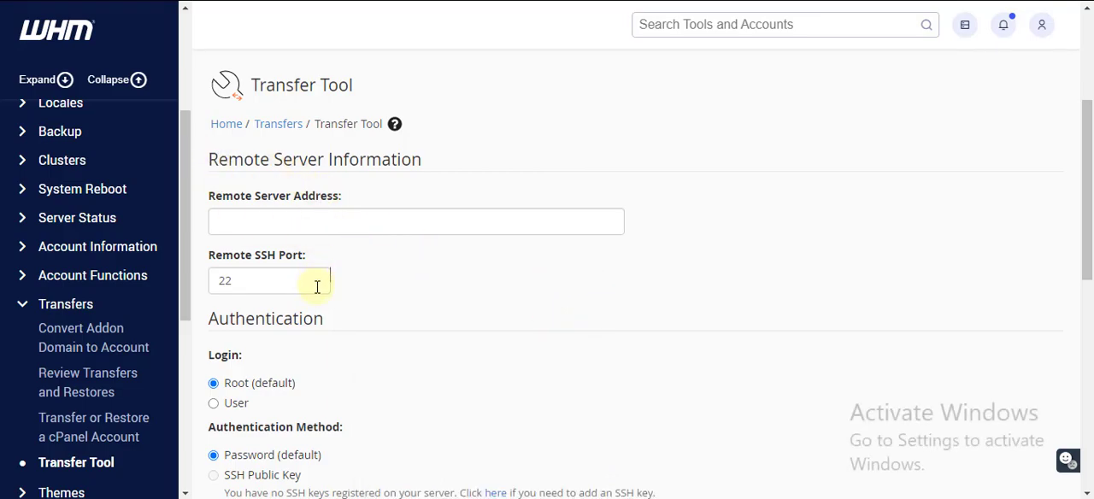
Examine the Transfer Tool's remote address, SSH port, root login and Restricted Restore options down to Scan Remote Server
scroll(315, 286, down, 2)
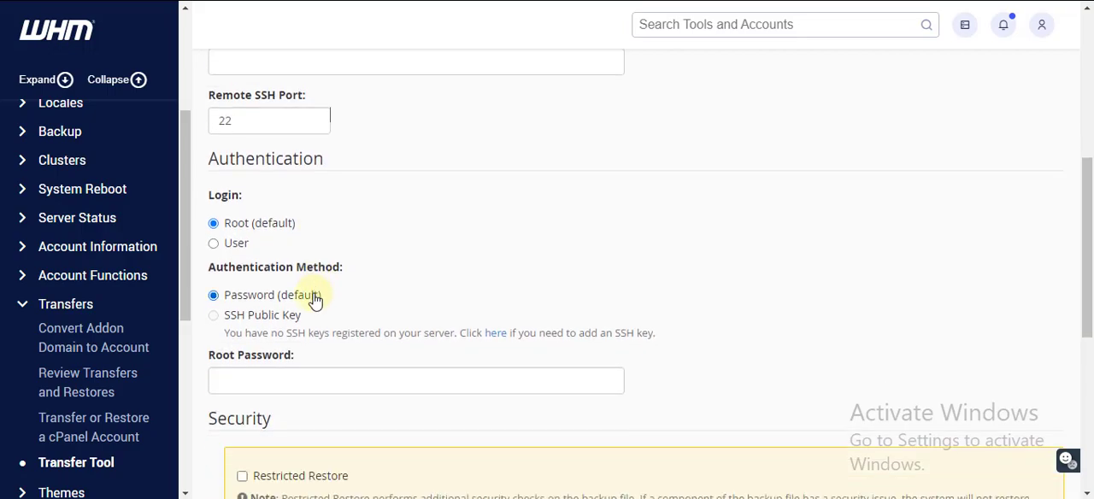
scroll(313, 308, down, 4)
scroll(311, 310, down, 1)
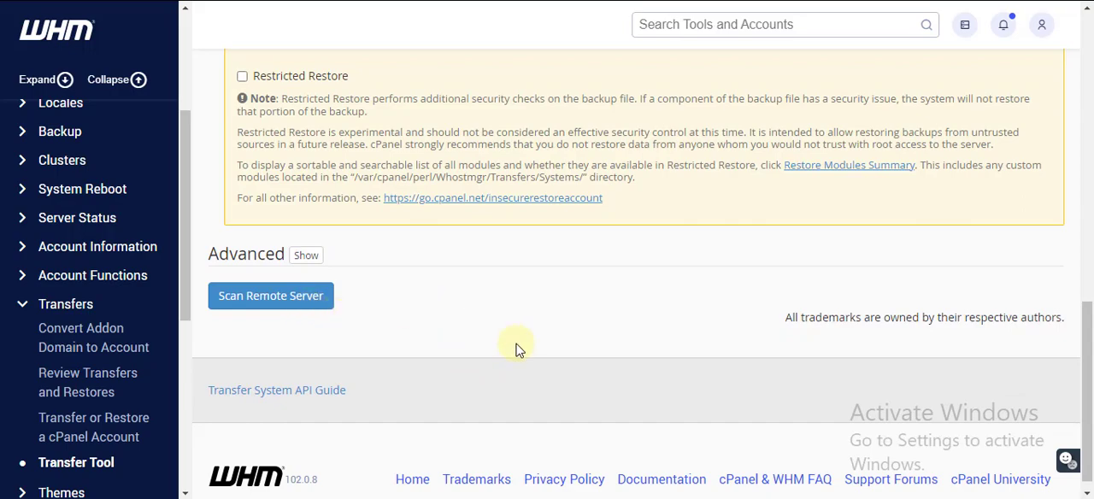
scroll(515, 351, up, 4)
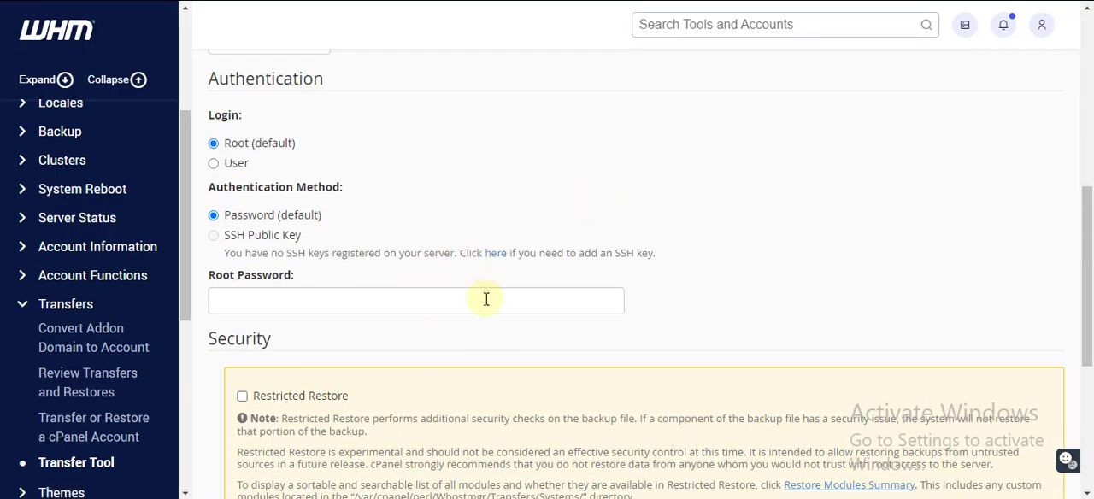
scroll(486, 299, up, 3)
scroll(485, 299, up, 1)
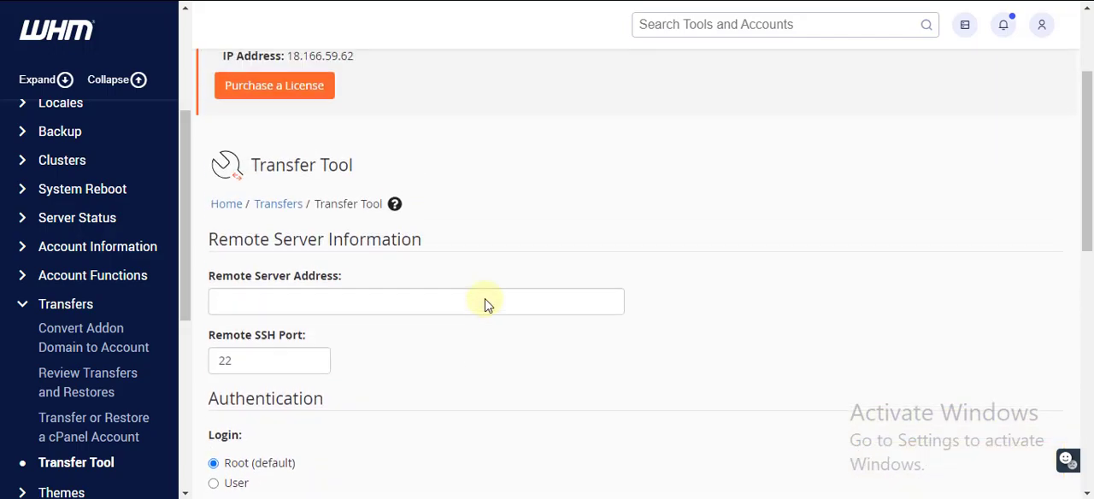
scroll(486, 301, up, 1)
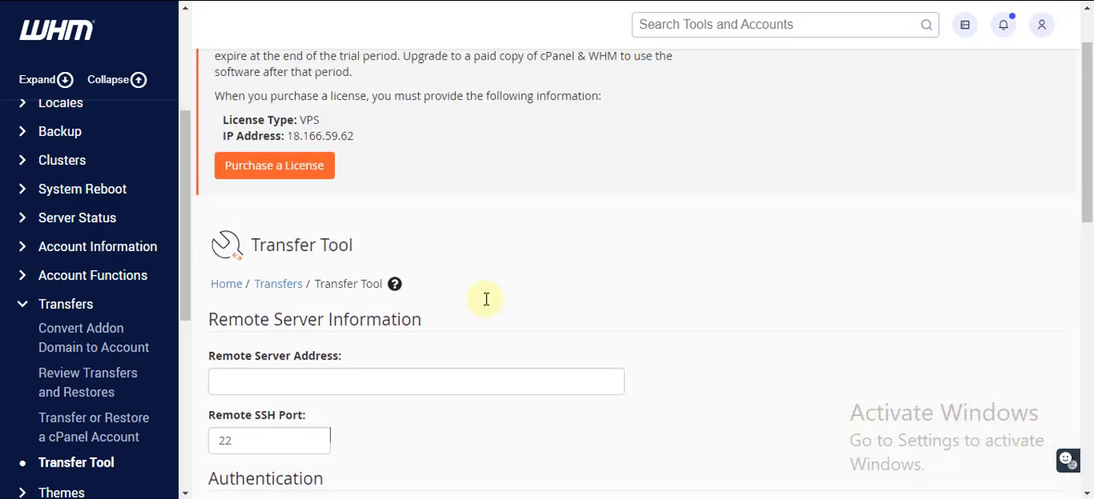
scroll(485, 298, down, 2)
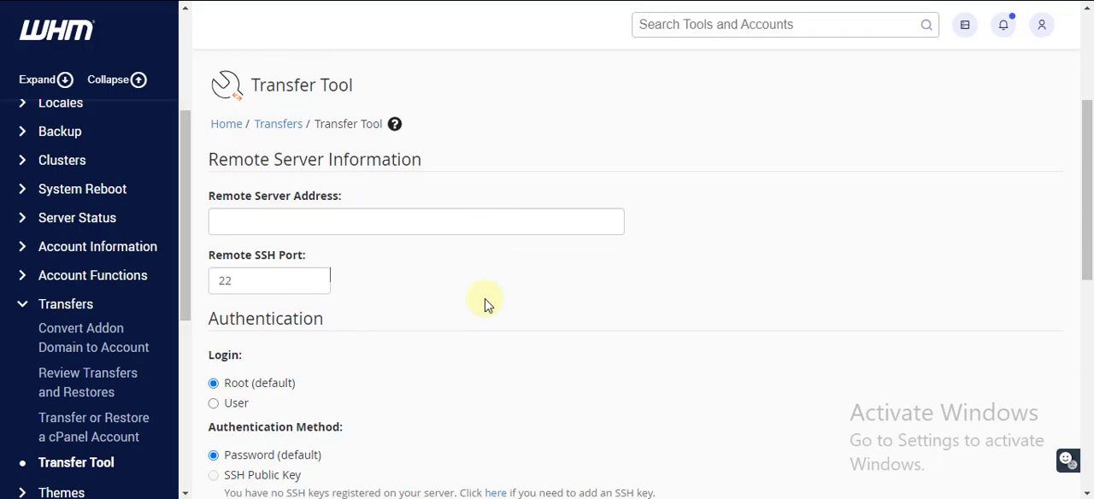
scroll(485, 303, down, 3)
scroll(485, 301, up, 3)
scroll(485, 299, up, 1)
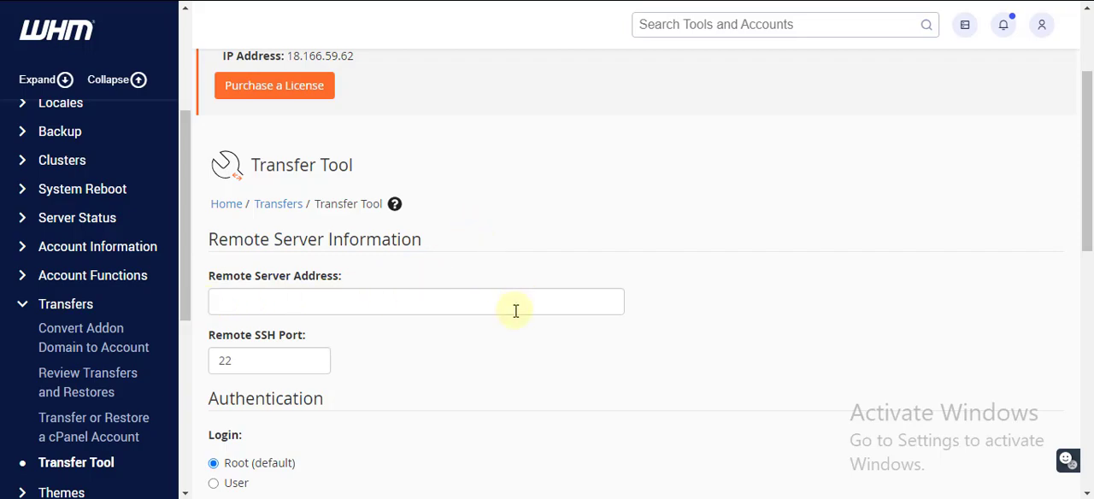
scroll(515, 309, down, 1)
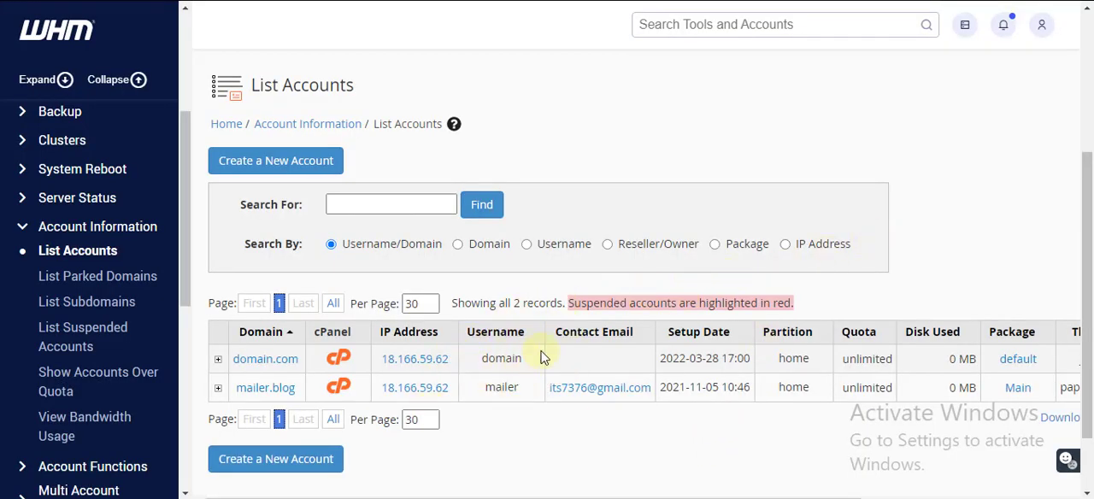
Review the List Accounts page and search the WHM tools for jetback, leaving the suggestions unopened
scroll(487, 399, down, 1)
scroll(487, 399, down, 1)
scroll(499, 403, up, 1)
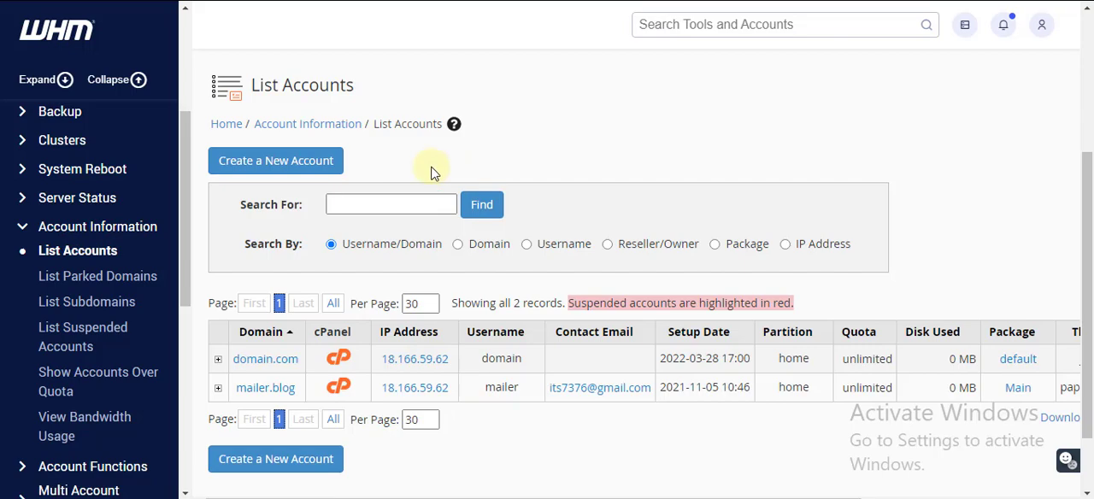
click(753, 24)
text(jet)
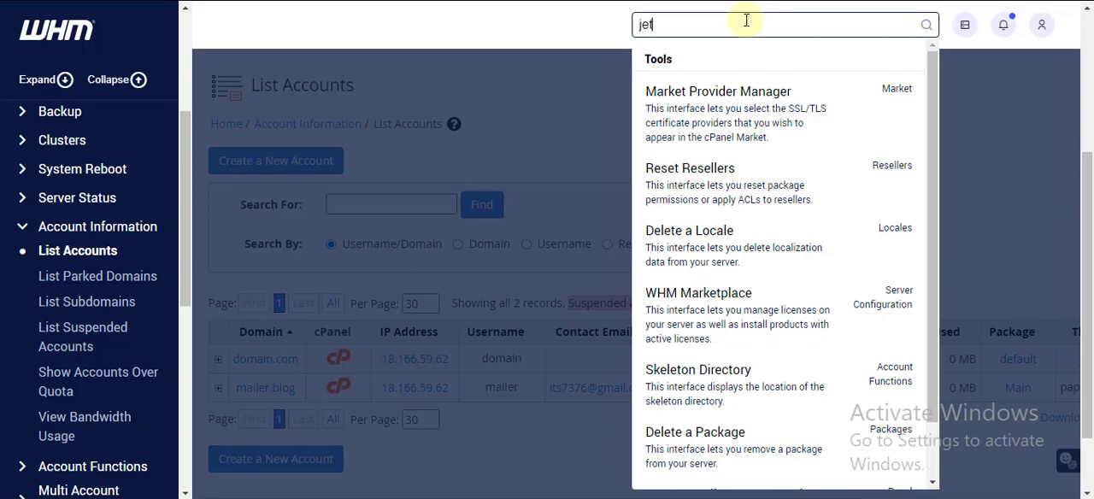
text(back)
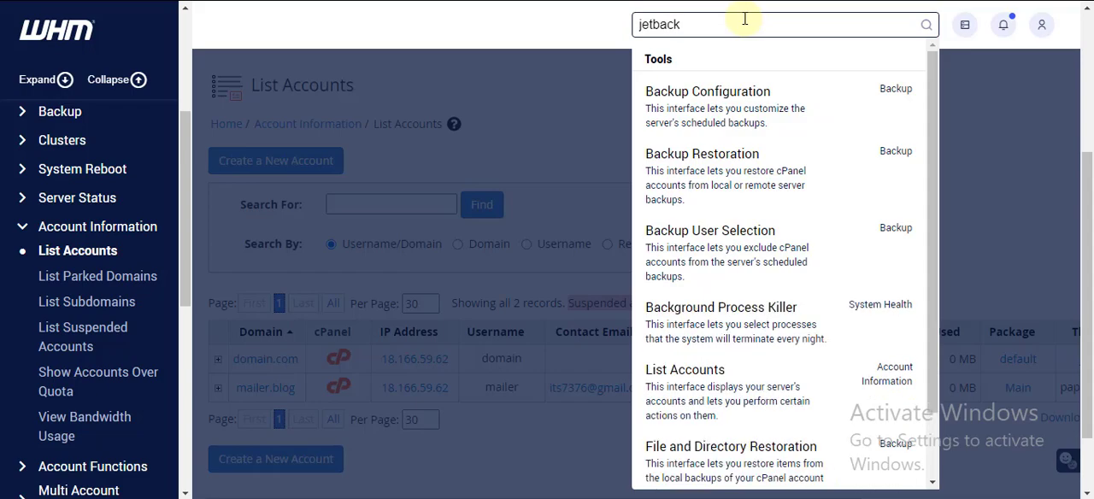
click(552, 100)
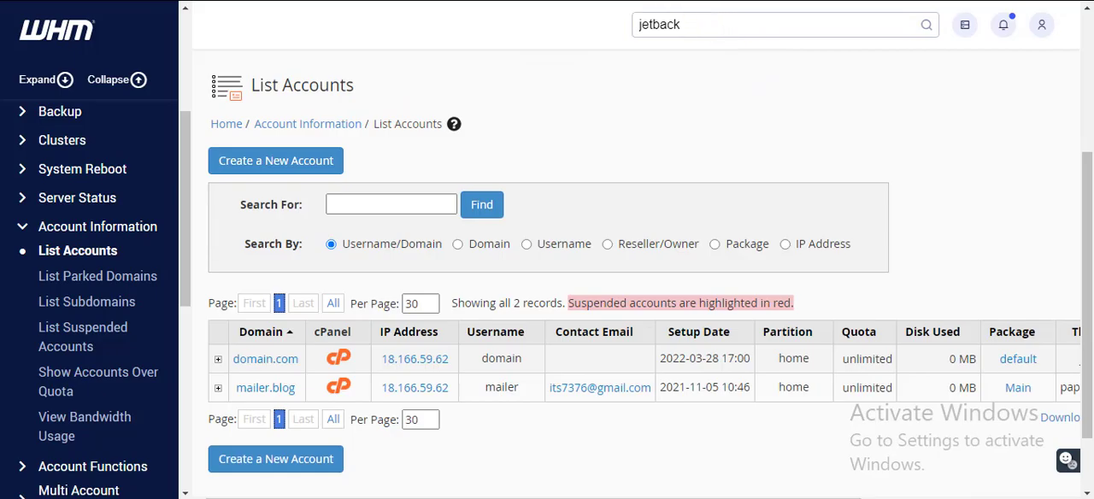
Open a private browser window and search the web for jetbackup
key(ctrl+shift+n)
text(jetb)
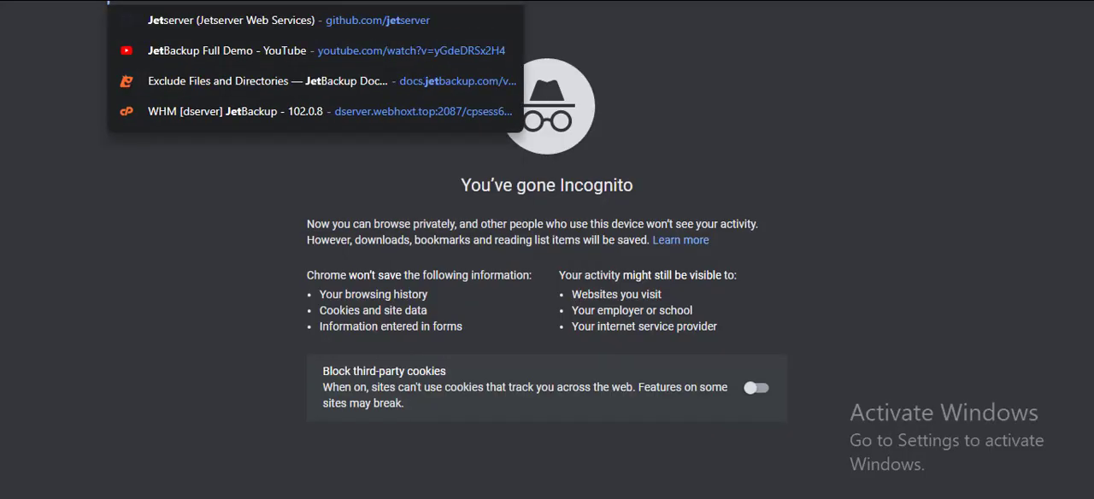
text(ackup)
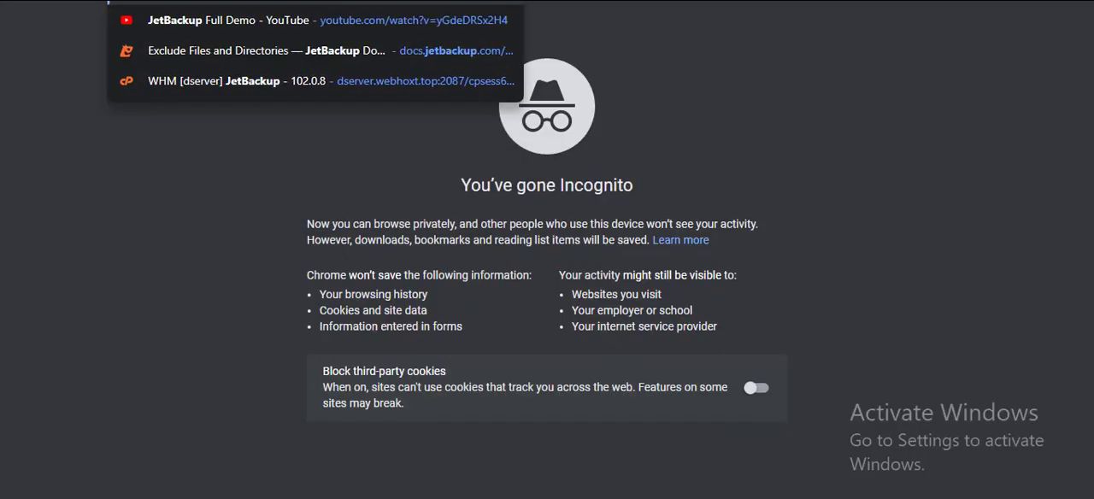
key(Return)
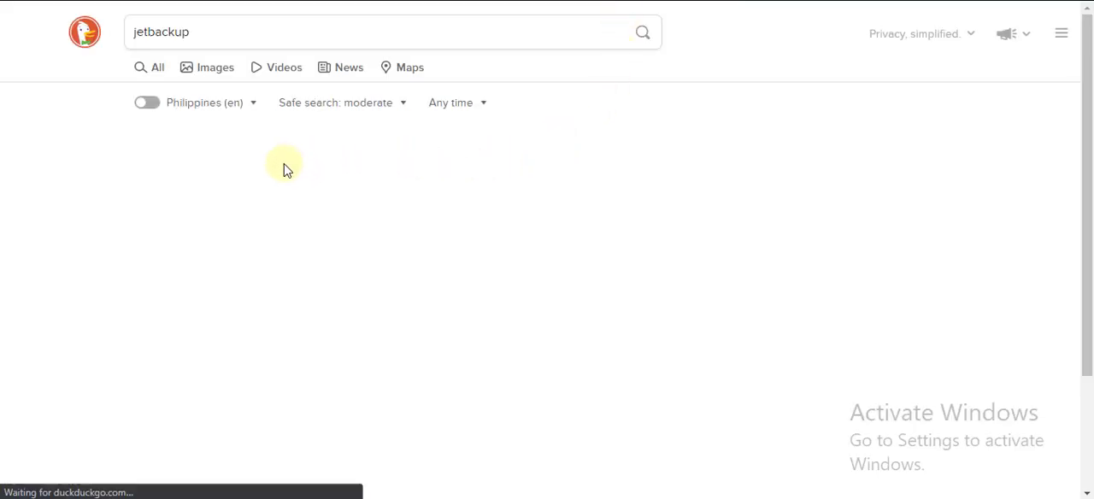
click(301, 171)
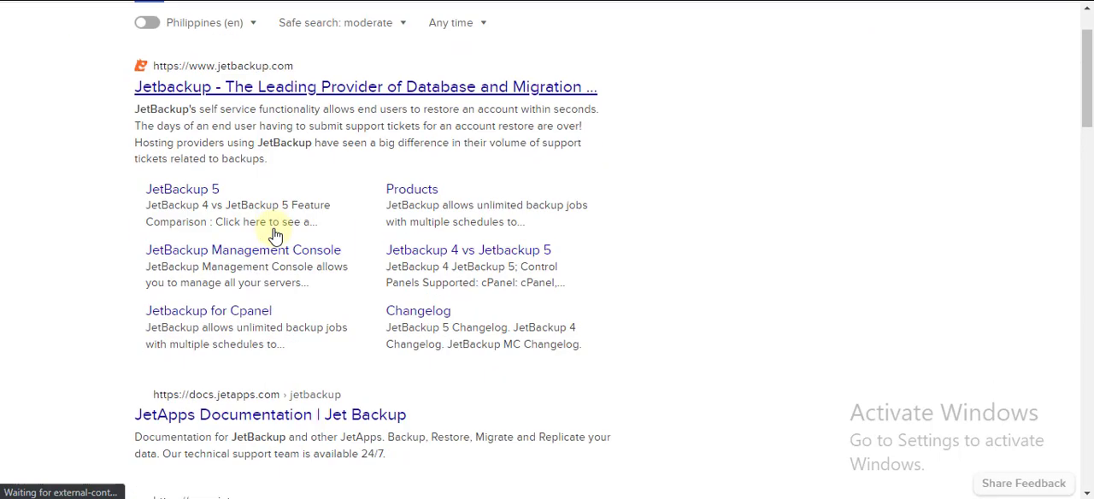
Change the web search to jetbackup trial and open the JetBackup 4 free 10-day trial result
click(227, 31)
text(trial)
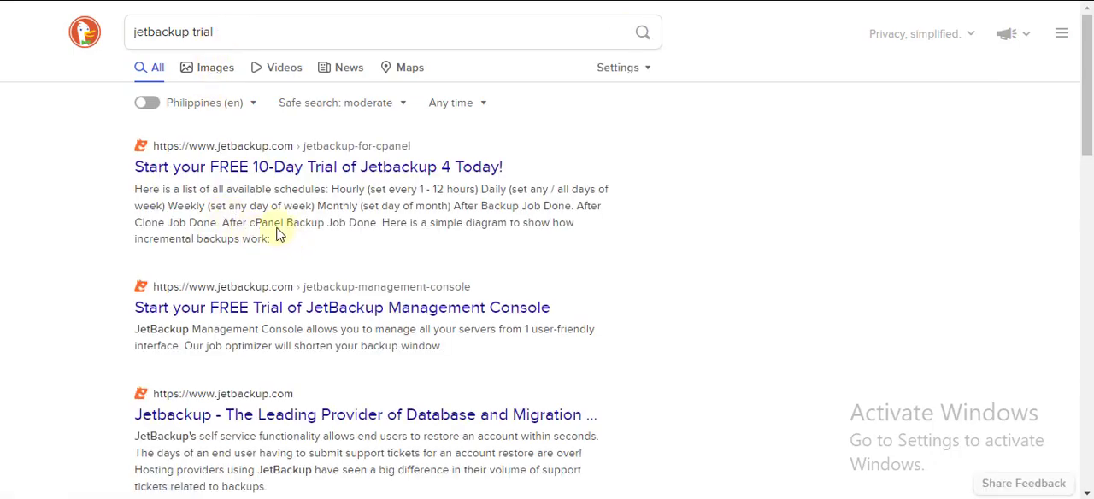
click(220, 169)
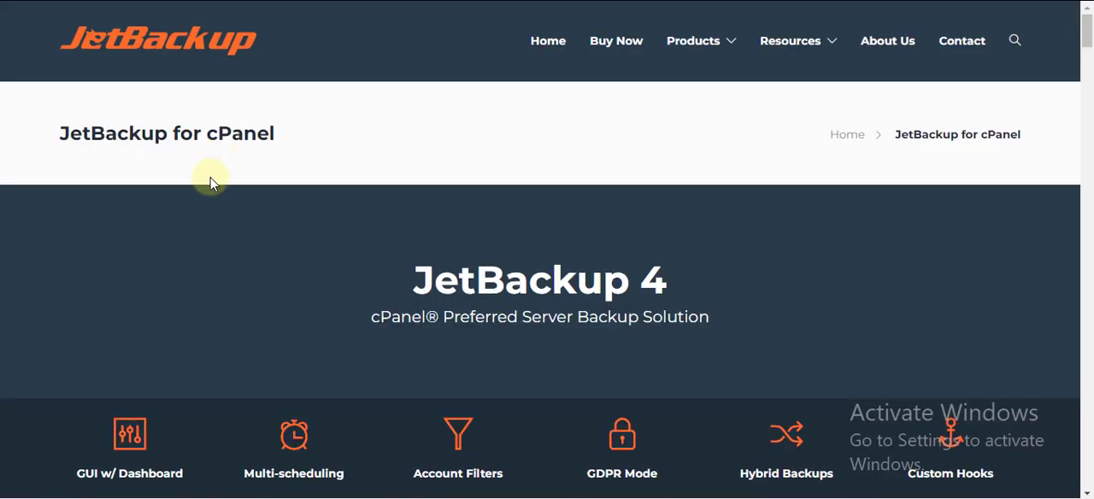
scroll(213, 185, down, 8)
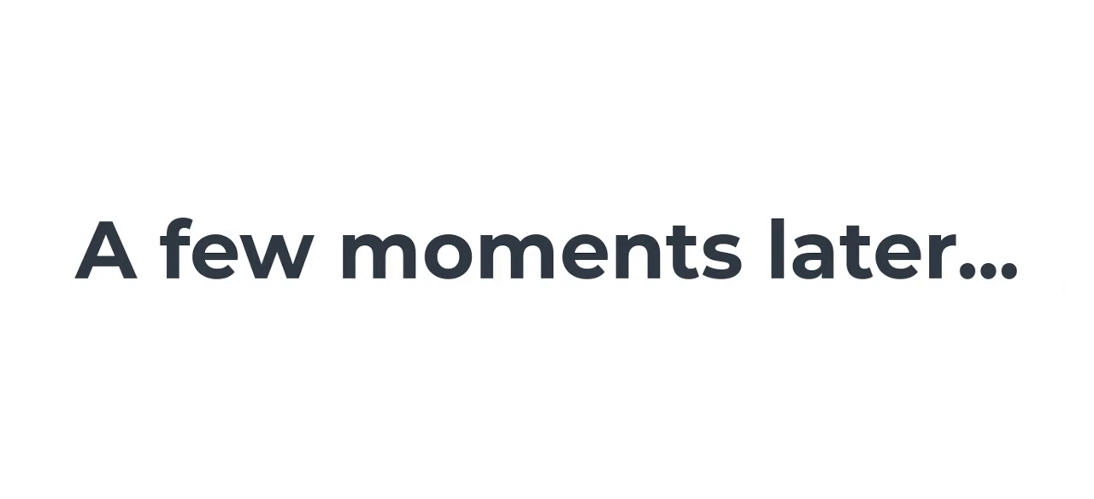
Search Google for how to install jetbackup in cpanel
click(416, 166)
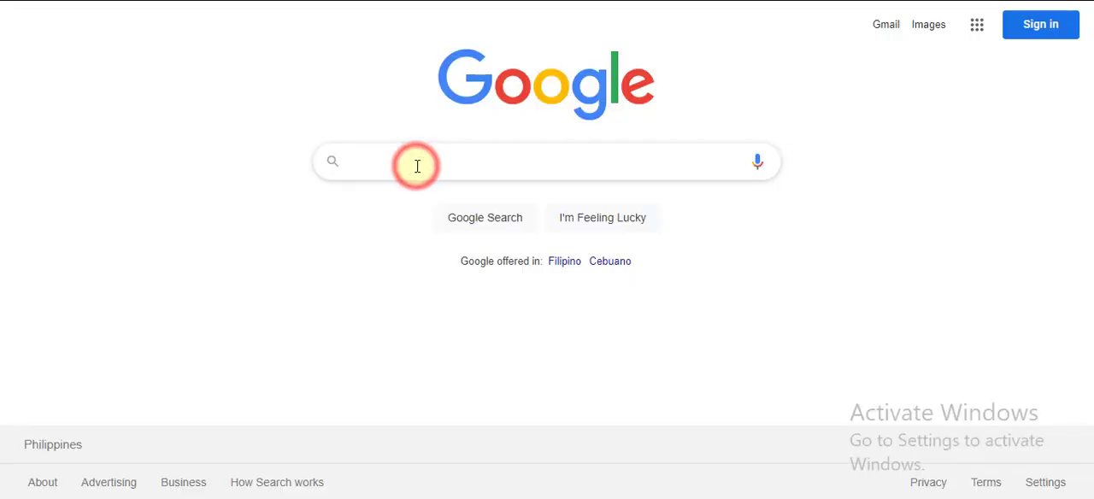
text(how)
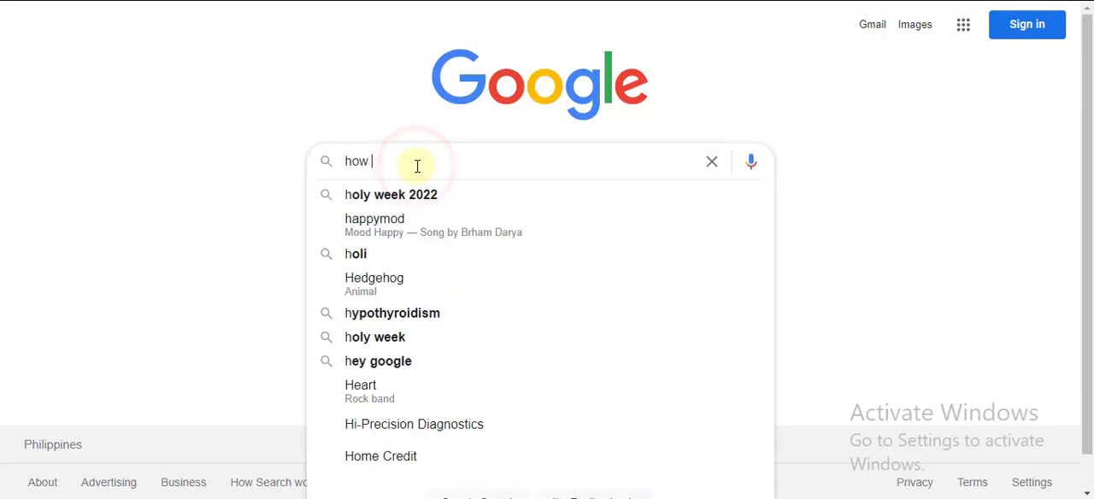
text( to install jetbackup)
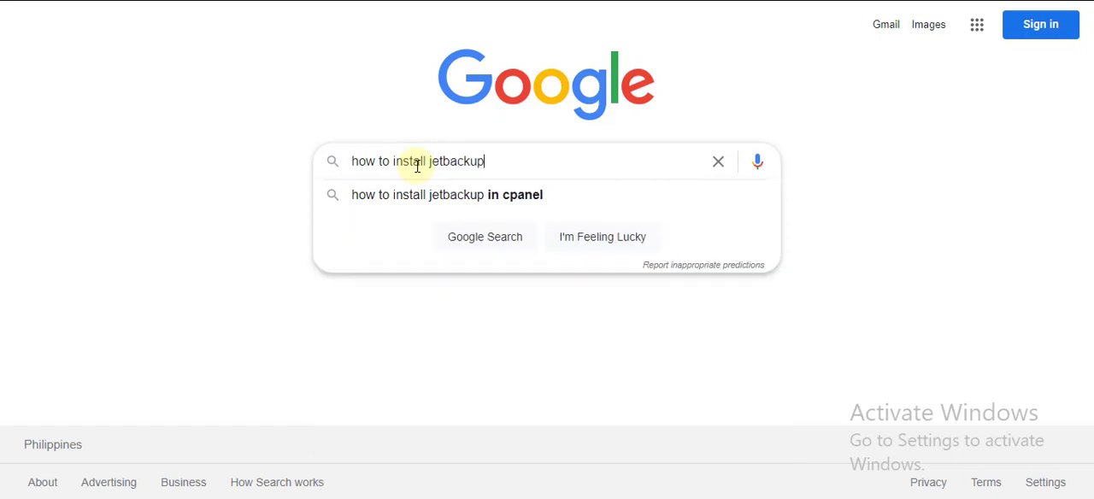
click(420, 204)
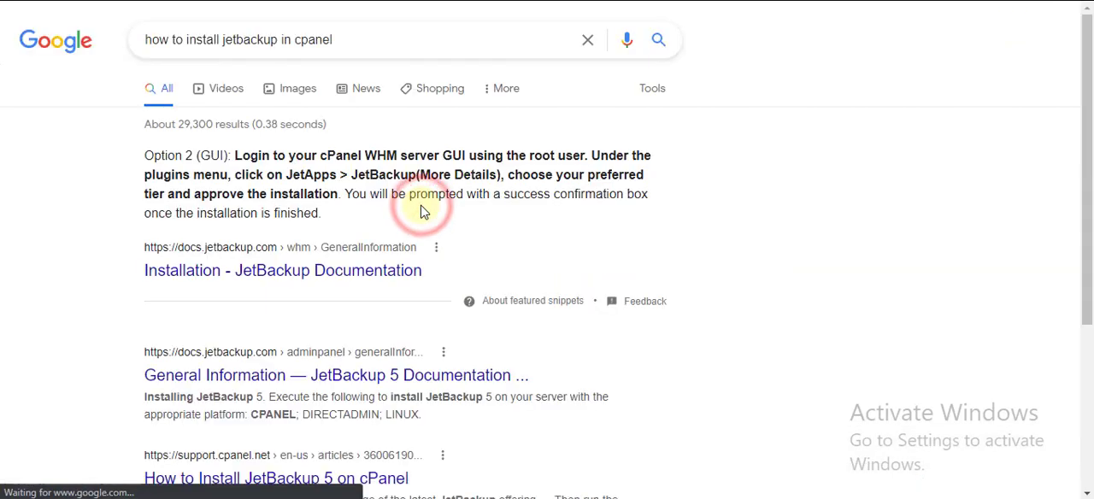
Open the "Installation - JetBackup Documentation" search result in a separate tab and switch to it
right_click(225, 280)
click(295, 288)
scroll(453, 285, down, 1)
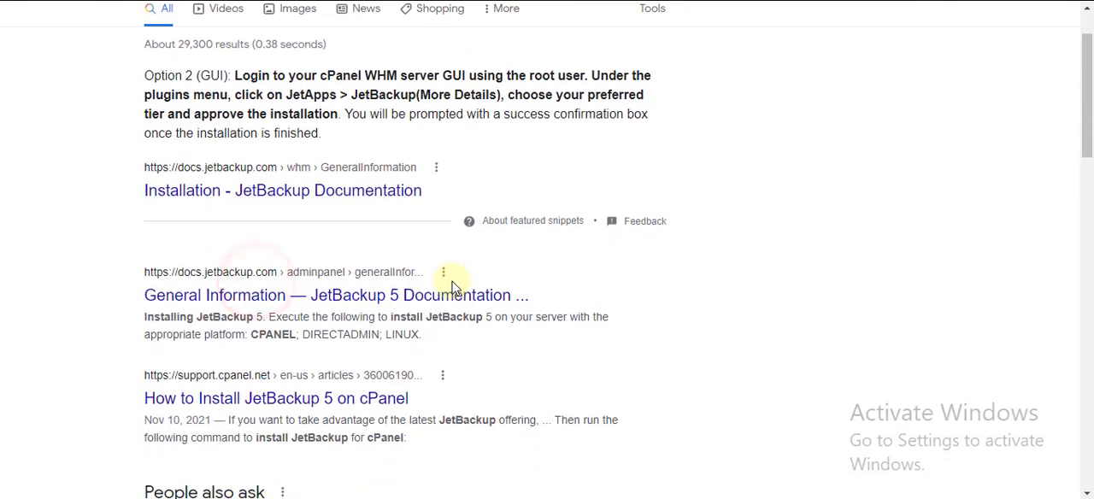
click(663, 1)
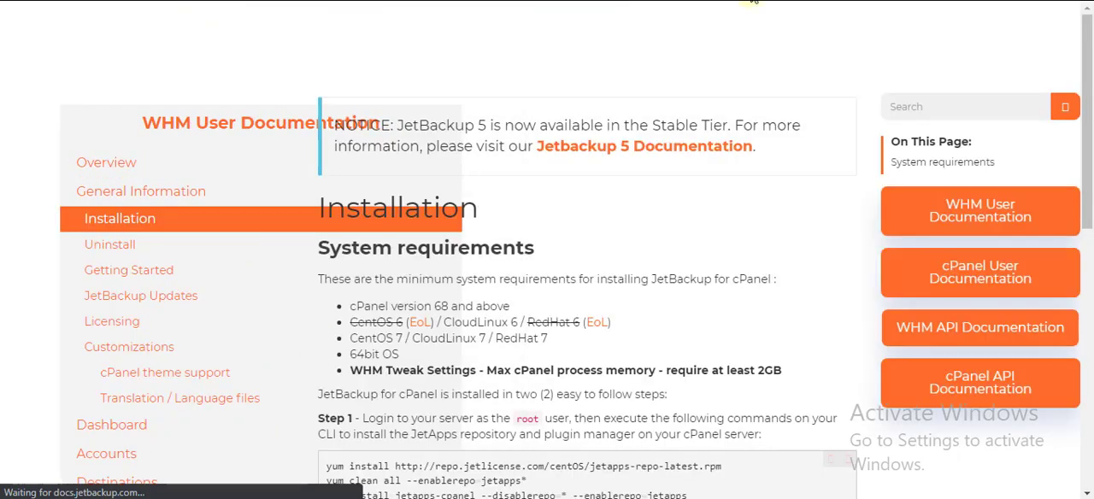
Read the system requirements and both installation steps on the JetBackup installation page
scroll(461, 177, up, 1)
scroll(461, 183, up, 2)
scroll(460, 225, up, 2)
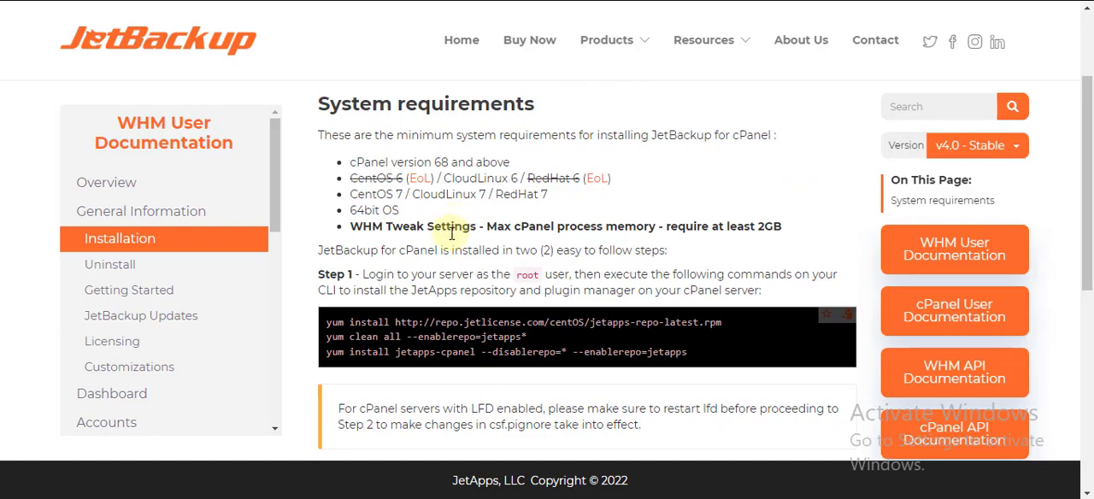
scroll(452, 233, down, 1)
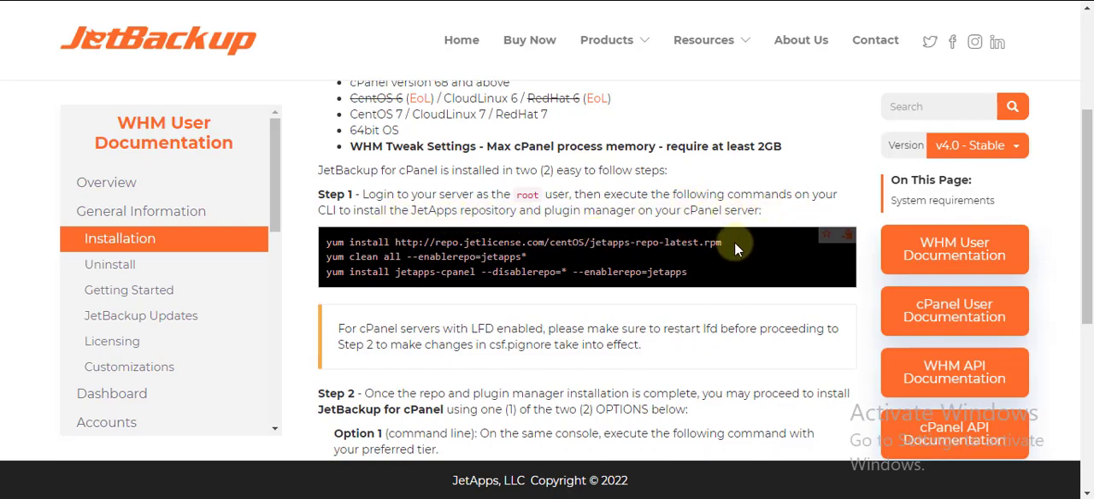
drag(735, 242, 325, 243)
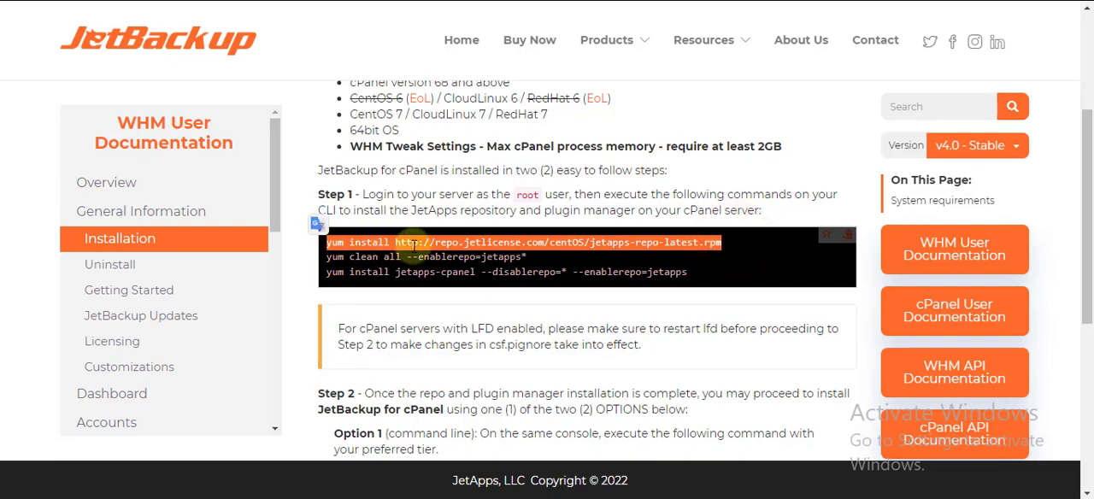
click(417, 346)
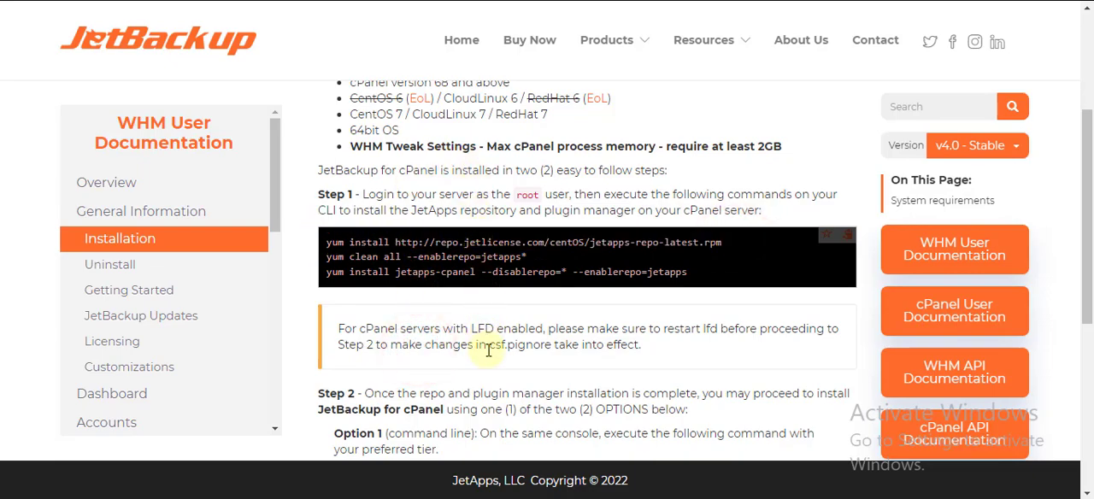
scroll(453, 347, down, 1)
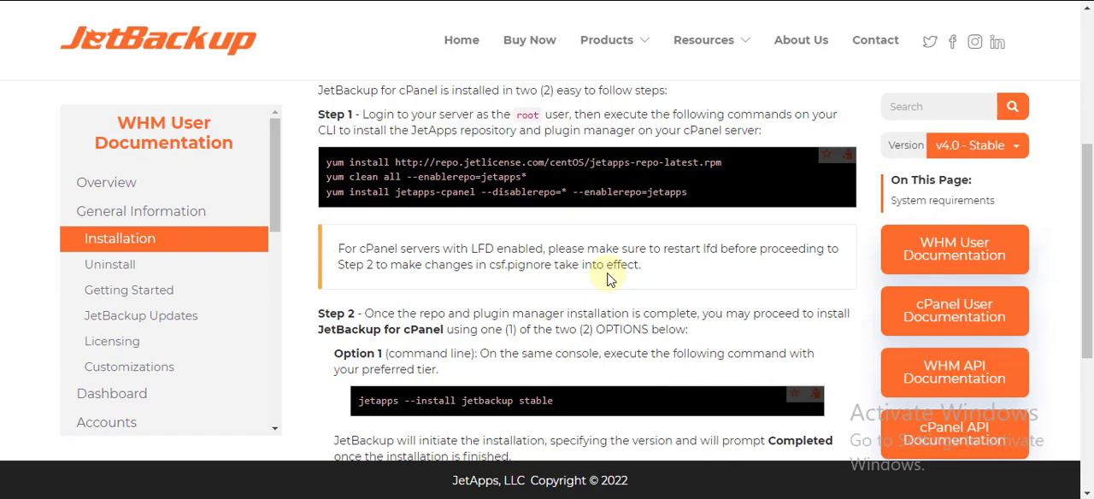
scroll(611, 279, up, 1)
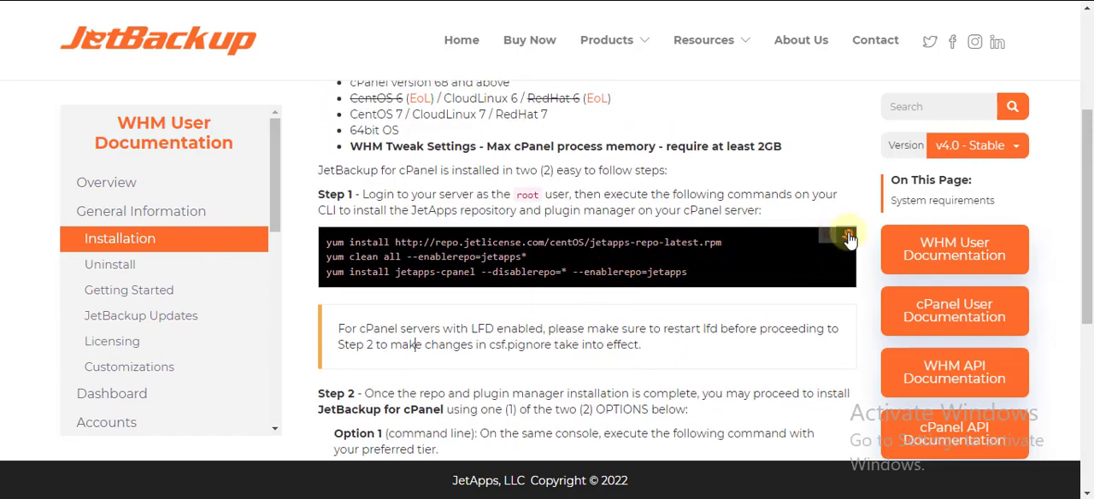
drag(766, 239, 327, 242)
right_click(365, 242)
click(389, 262)
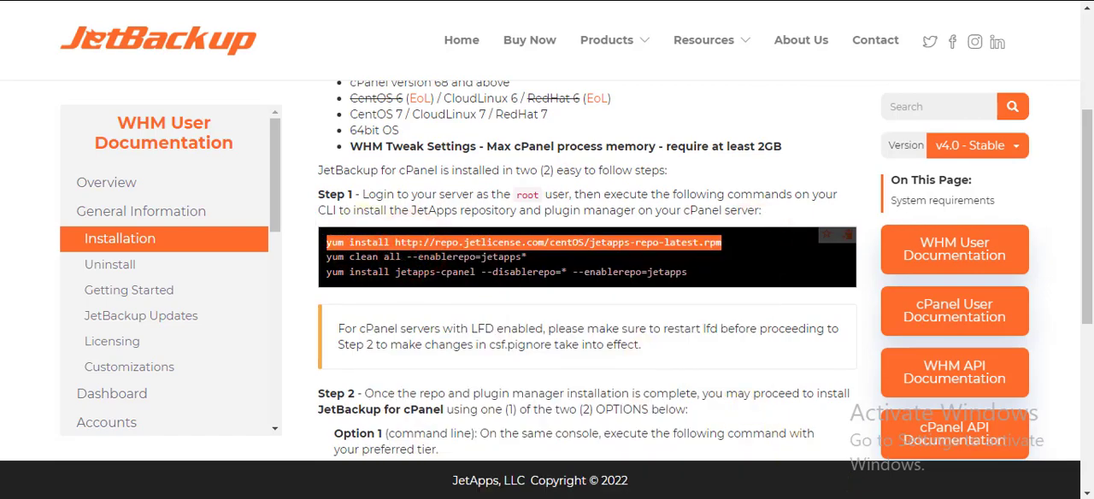
key(alt+Tab)
right_click(628, 405)
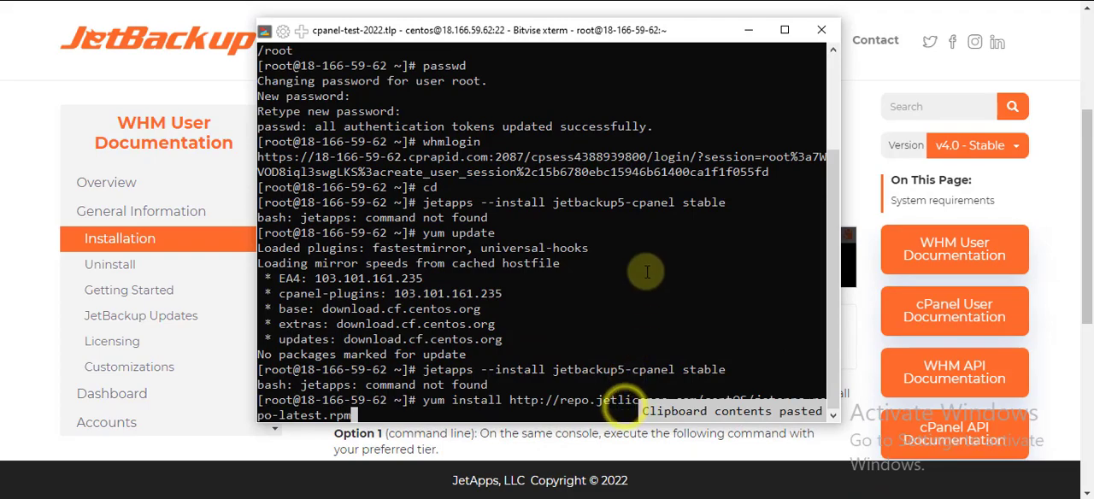
key(Return)
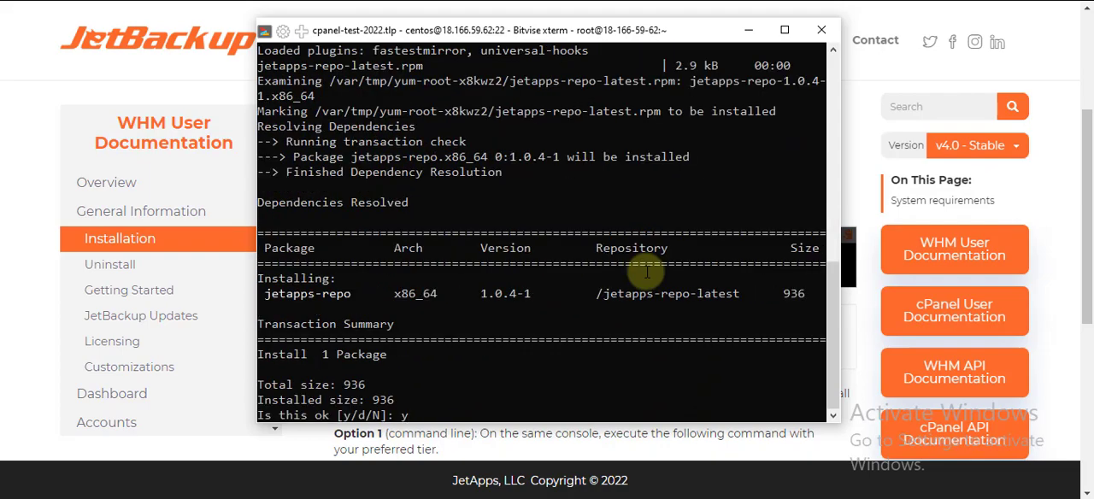
text(y)
key(Return)
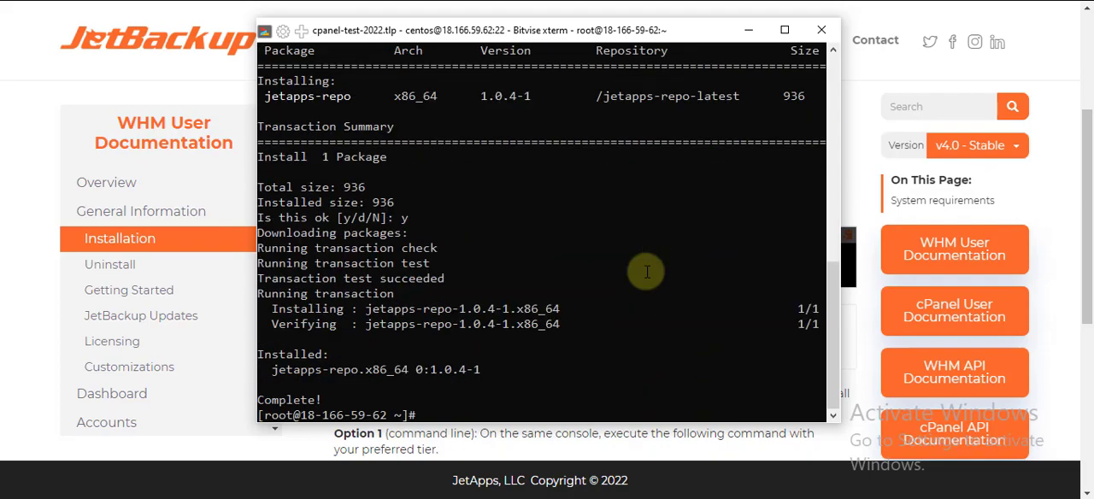
Copy "yum clean all --enablerepo=jetapps*" from the documentation and run it in the Bitvise terminal
click(750, 30)
drag(591, 257, 325, 256)
right_click(308, 253)
click(385, 263)
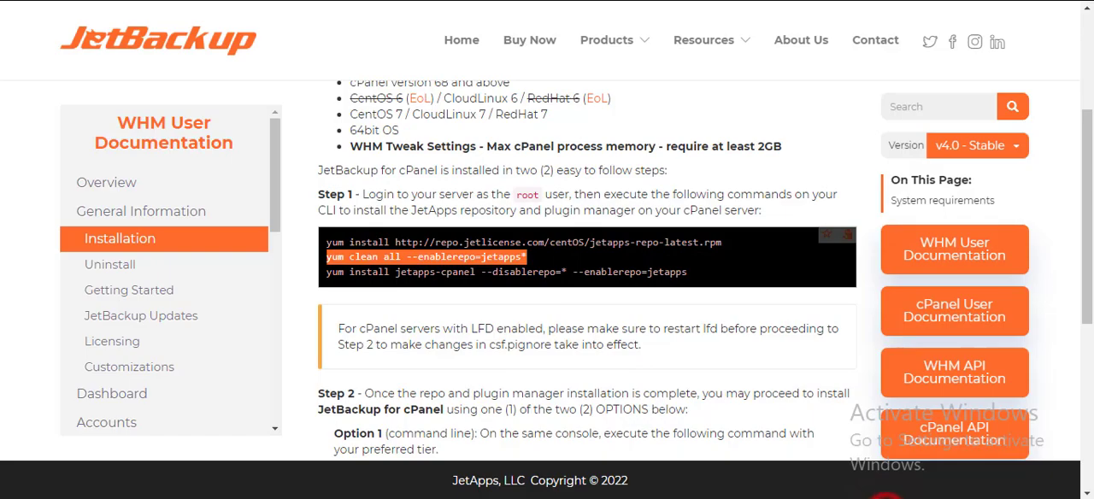
click(886, 496)
right_click(586, 373)
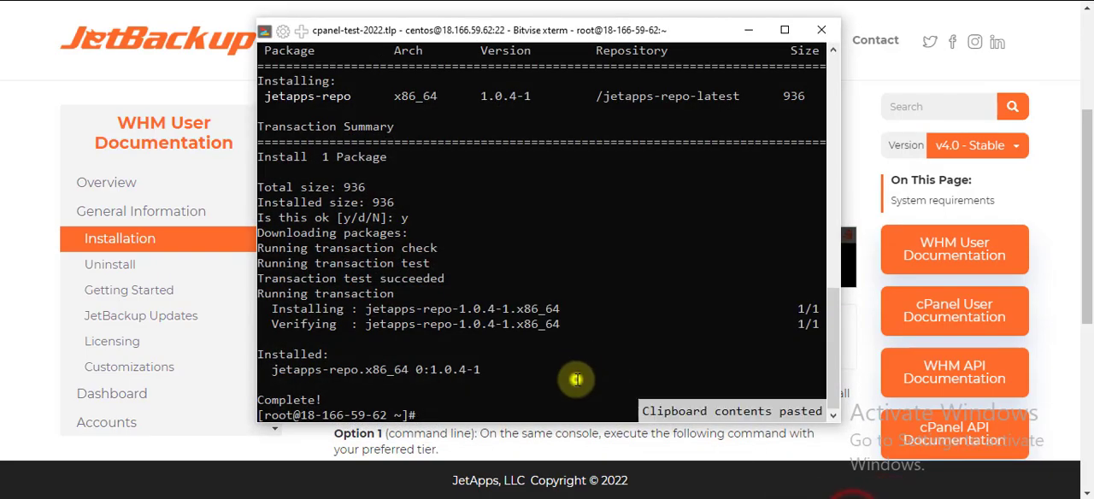
key(Return)
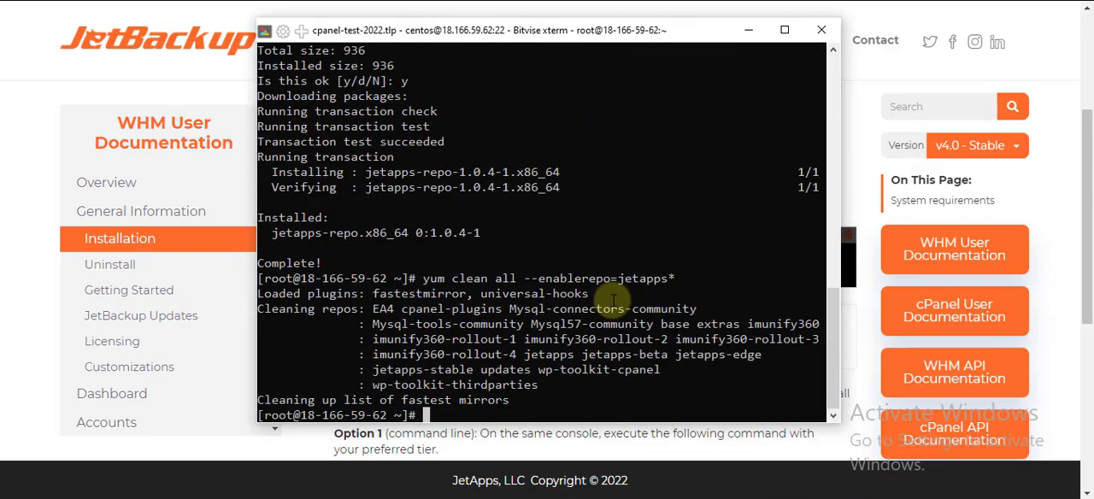
Run "yum install jetapps-cpanel --disablerepo=* --enablerepo=jetapps" in the Bitvise terminal, approving the packages and the GPG key import
click(748, 31)
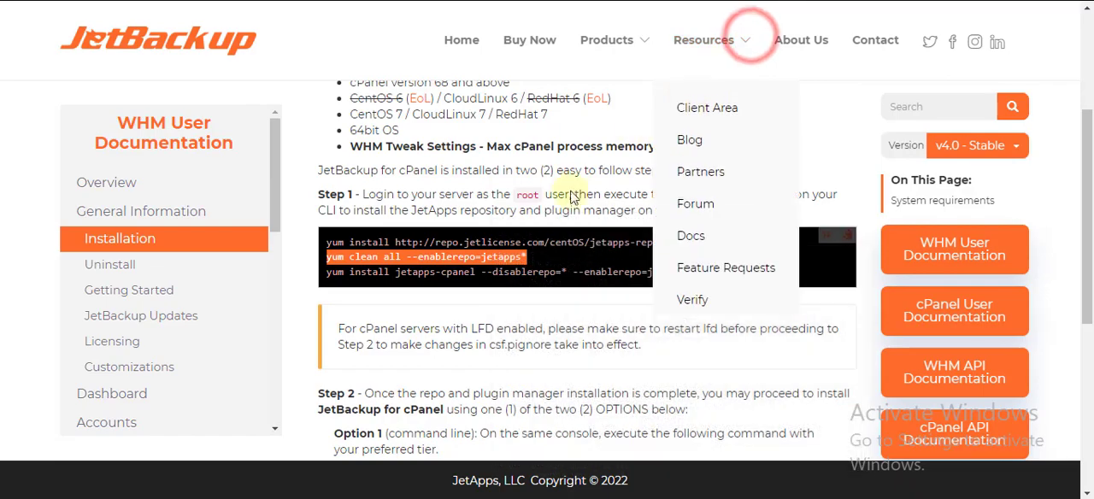
drag(695, 279, 300, 282)
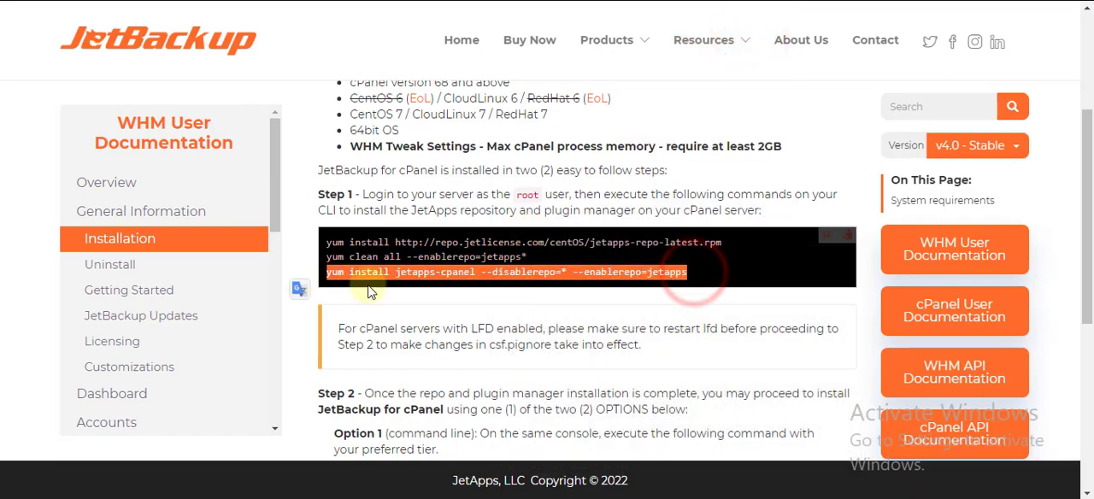
click(846, 496)
right_click(694, 402)
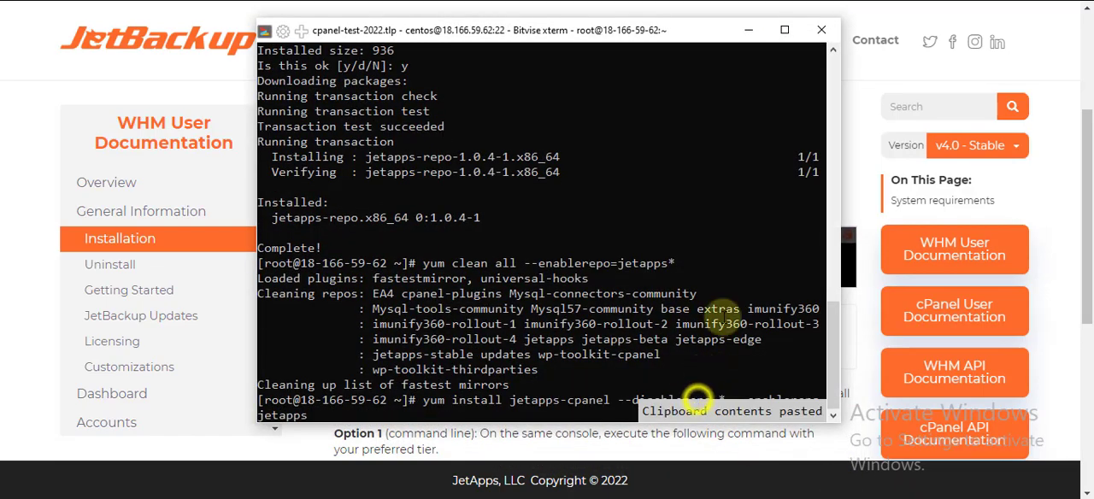
key(Return)
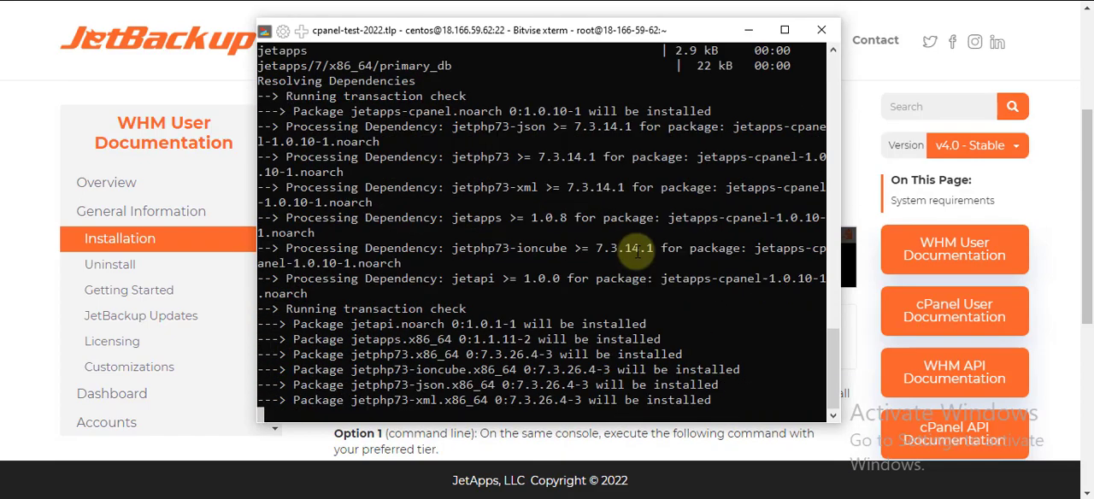
text(y)
key(Return)
mouse_move(518, 32)
mouse_down()
mouse_move(528, 29)
mouse_move(513, 25)
mouse_up()
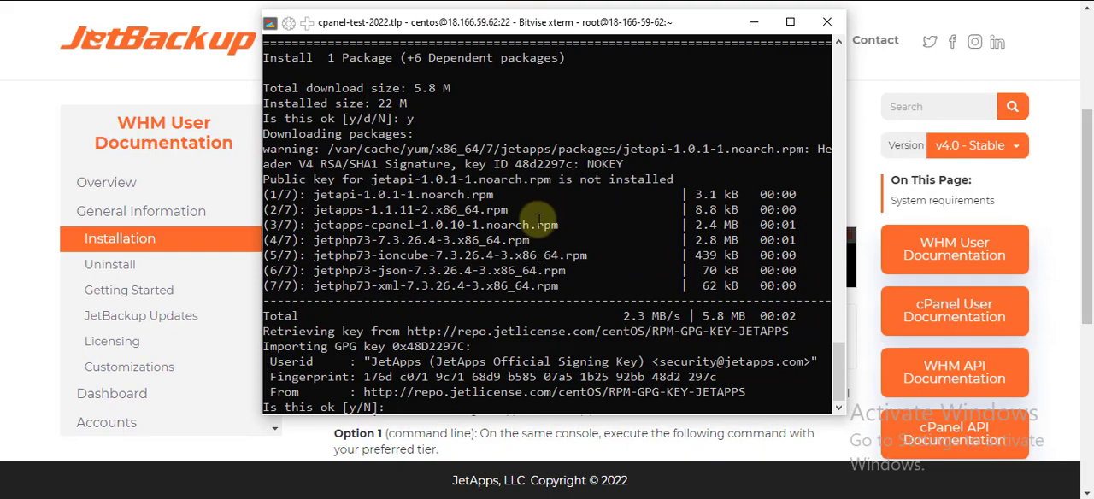
text(y)
key(Return)
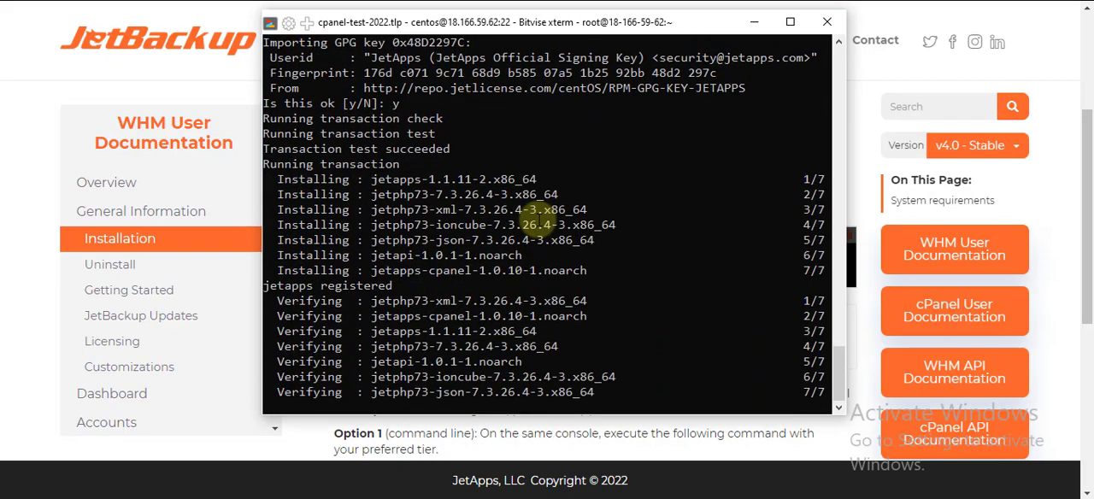
Copy the Option 1 command "jetapps --install jetbackup stable" from the documentation and run it in the Bitvise terminal
click(756, 22)
scroll(419, 351, down, 1)
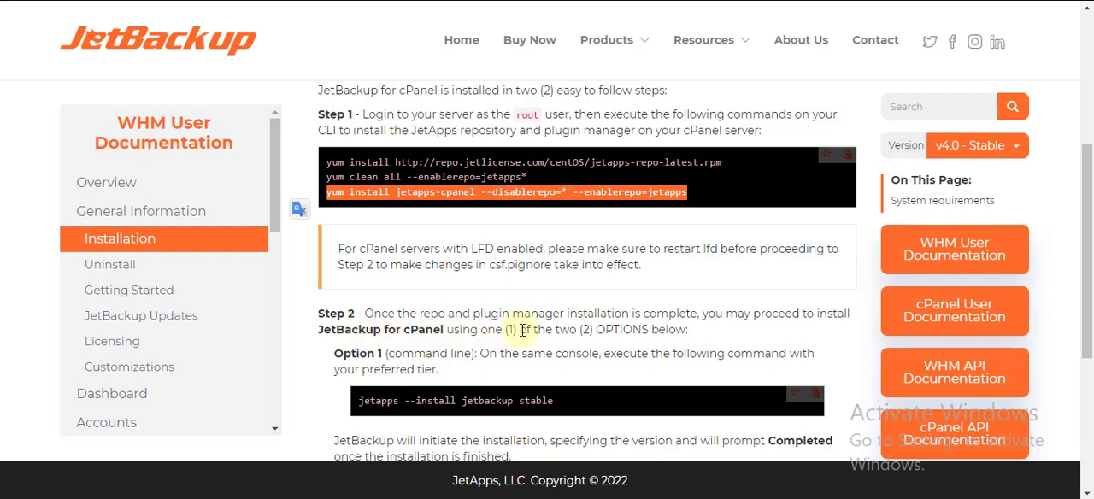
scroll(624, 323, down, 1)
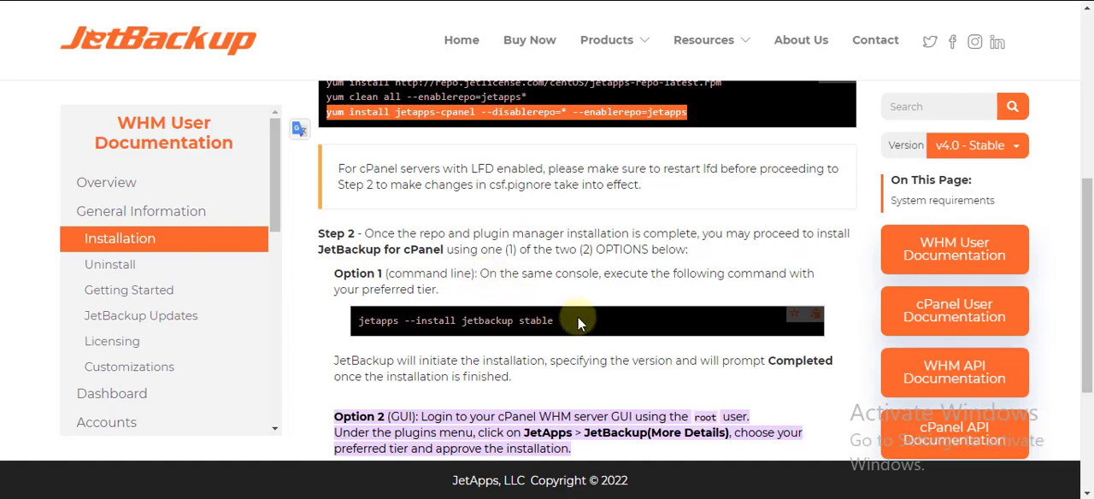
drag(359, 320, 578, 318)
right_click(372, 321)
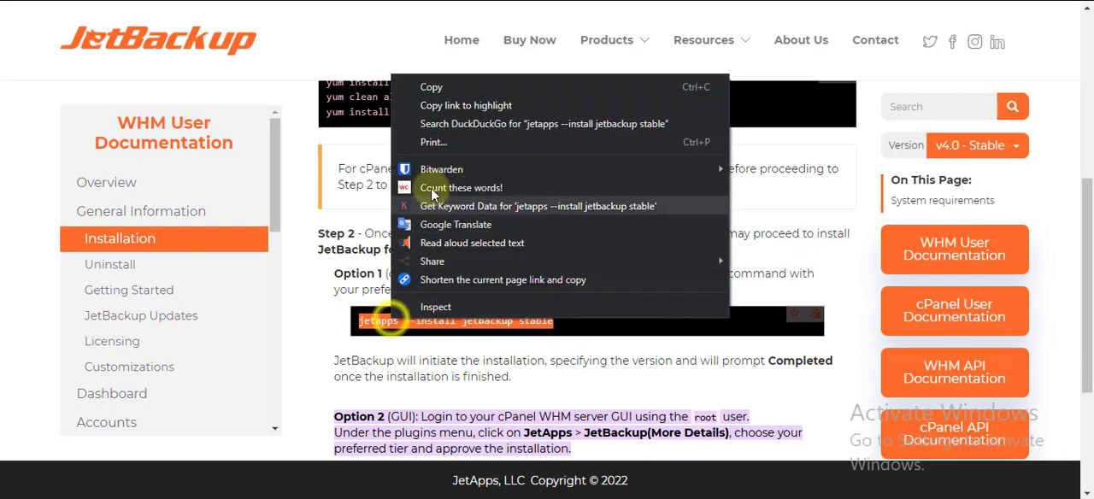
click(432, 81)
key(alt+Tab)
right_click(507, 406)
key(Return)
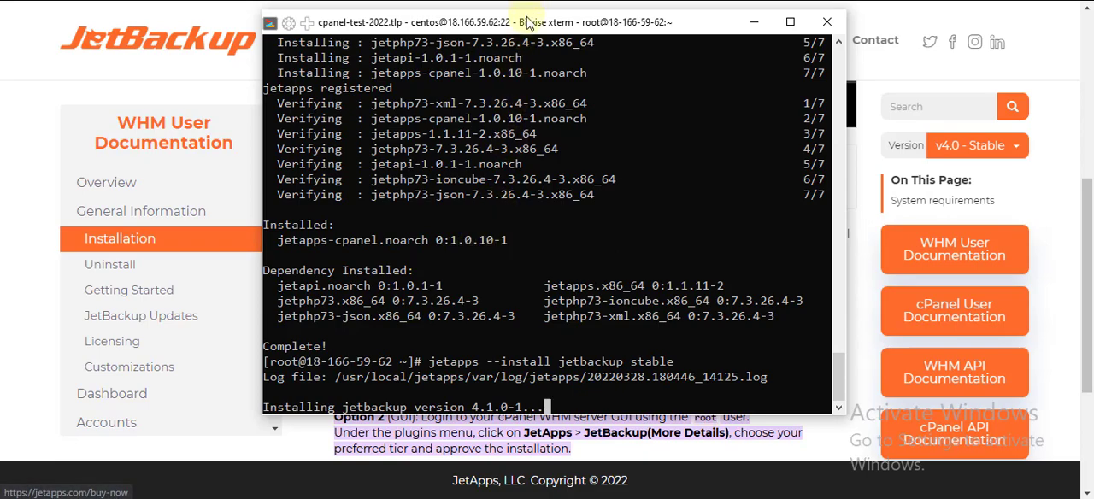
drag(527, 23, 542, 23)
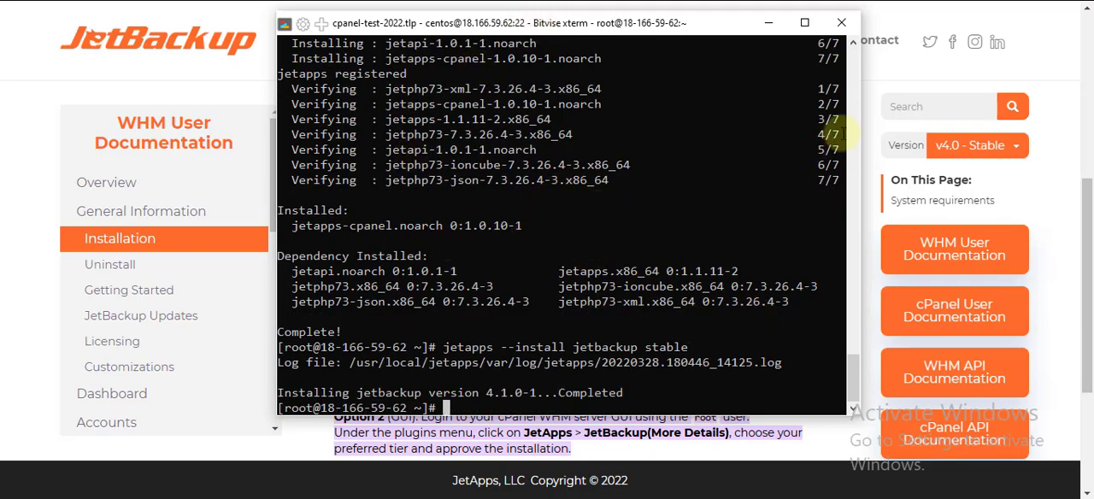
Review the GUI option and closing notes on the installation page, and return to the WHM home page in the browser
click(770, 25)
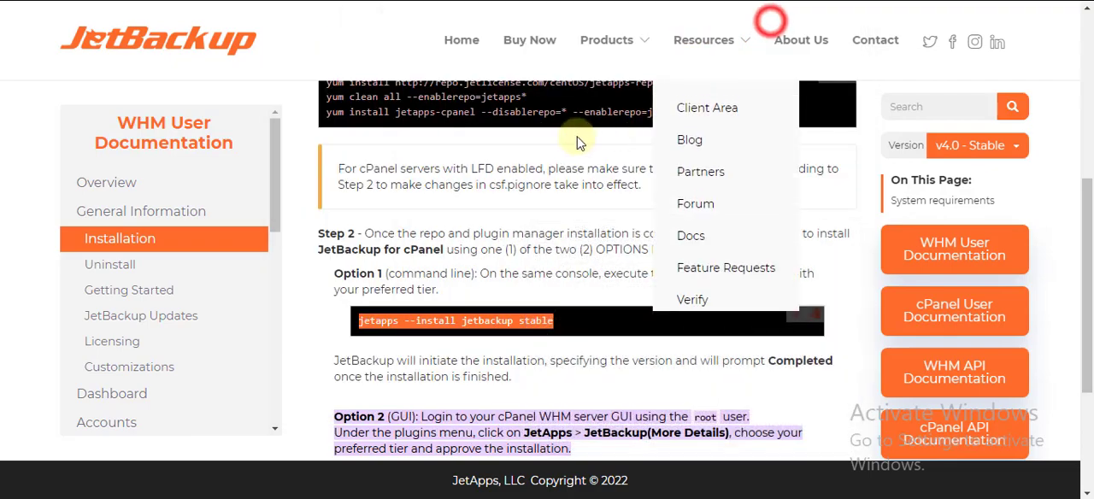
scroll(510, 257, down, 2)
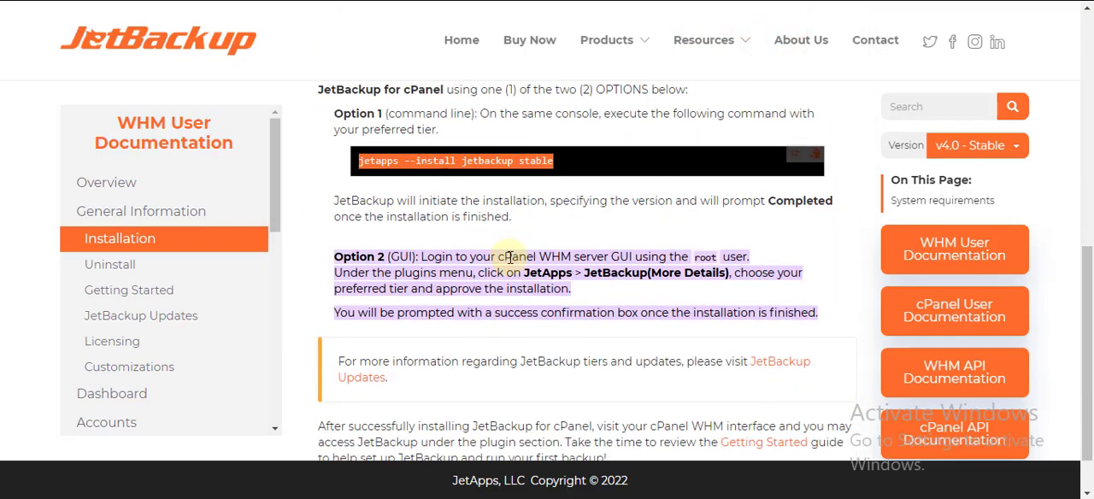
scroll(511, 257, down, 1)
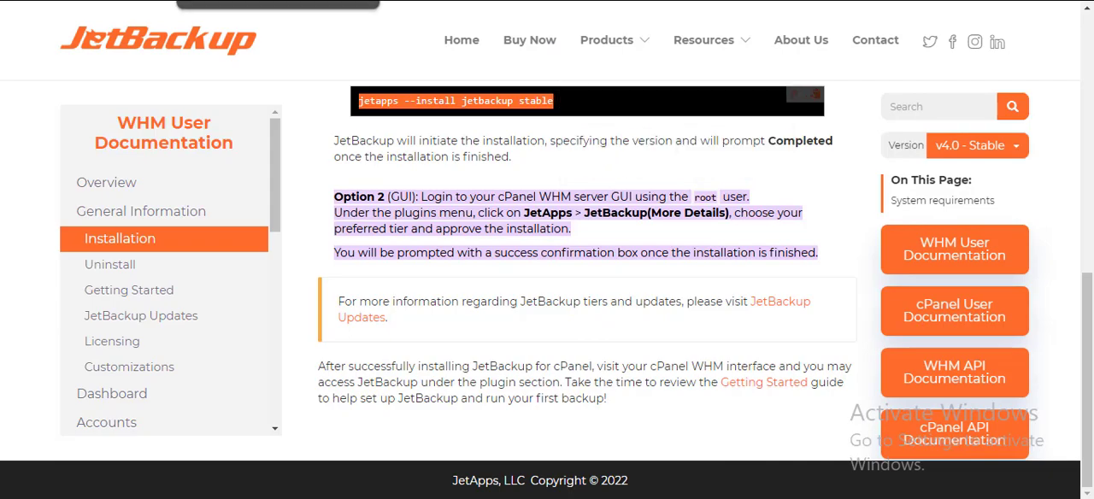
right_click(270, 0)
click(270, 0)
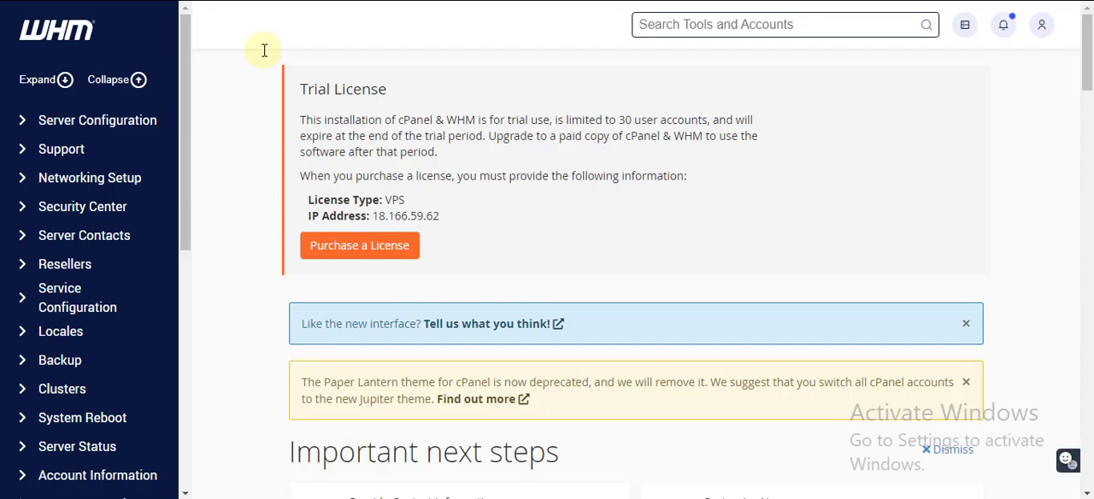
Search the WHM tools for "jetb" and open JetBackup
scroll(566, 196, down, 5)
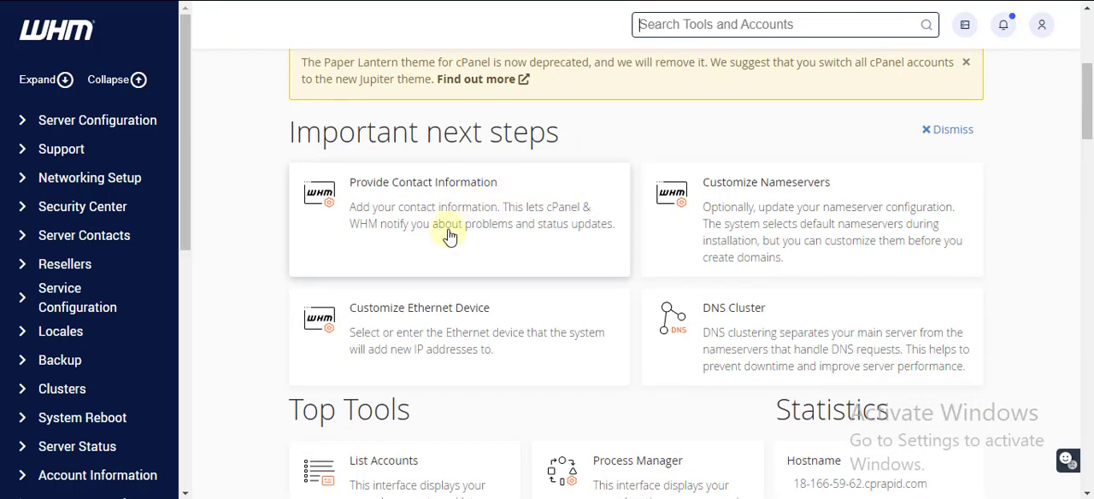
scroll(445, 226, down, 2)
click(798, 22)
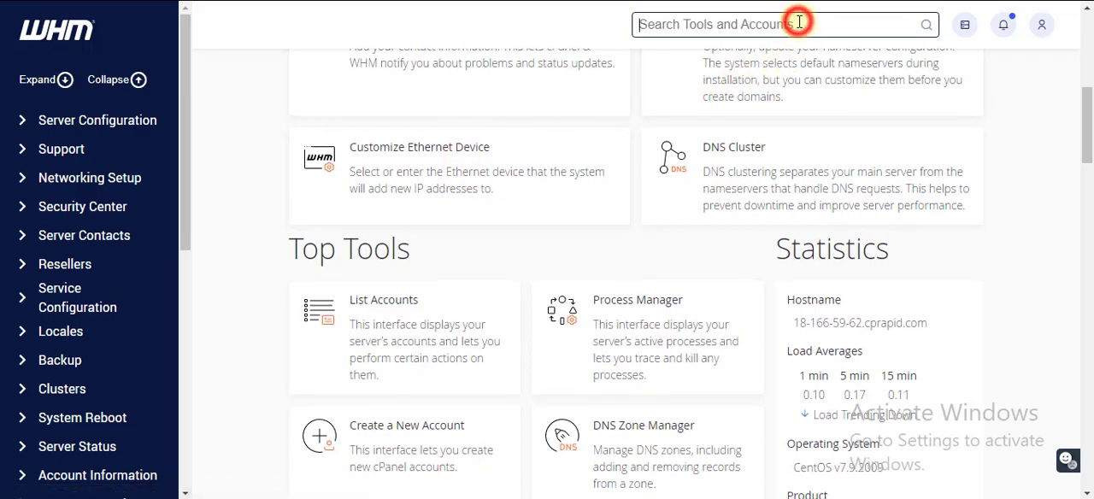
text(jetb)
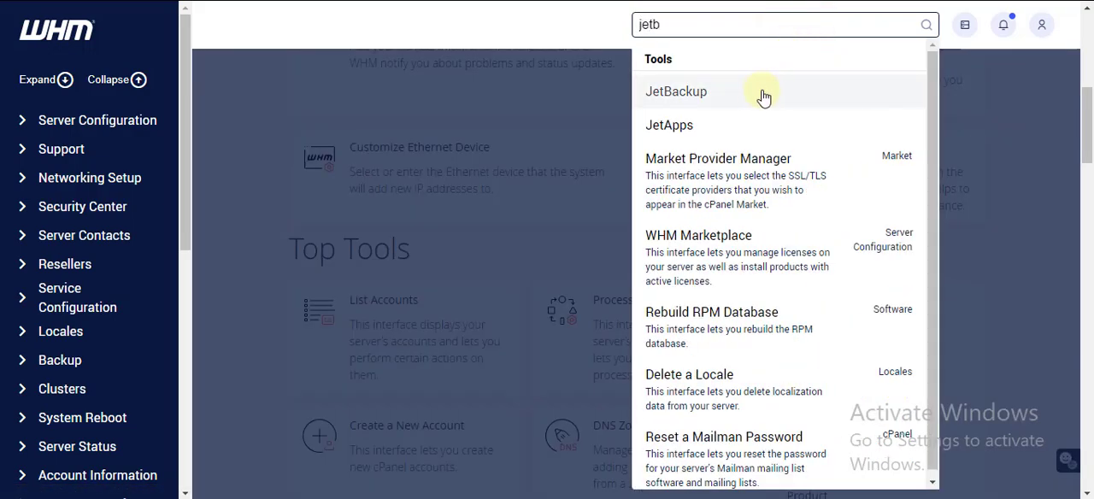
click(741, 90)
click(704, 96)
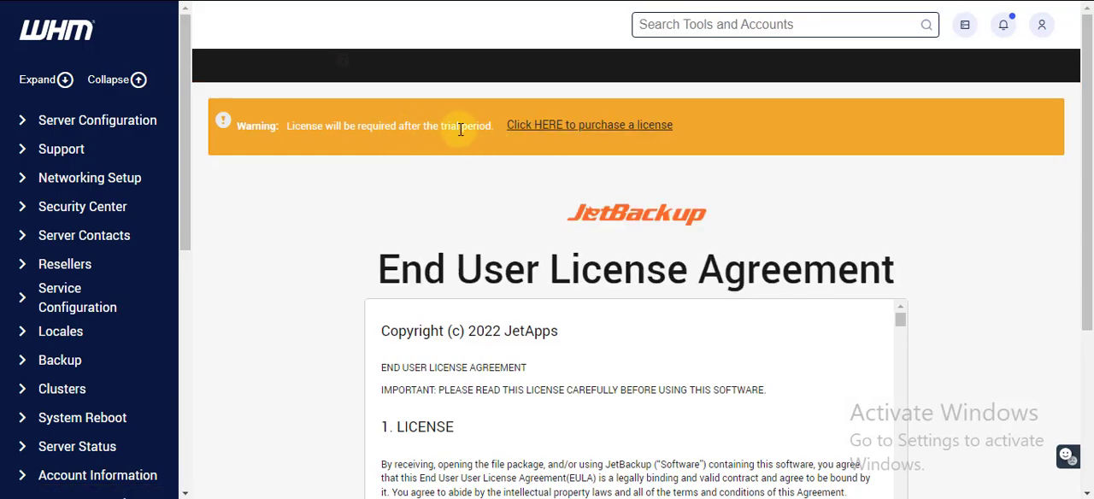
Accept the JetBackup End User License Agreement and proceed to the Disaster Recovery Wizard
scroll(480, 138, down, 2)
scroll(479, 141, down, 5)
click(594, 359)
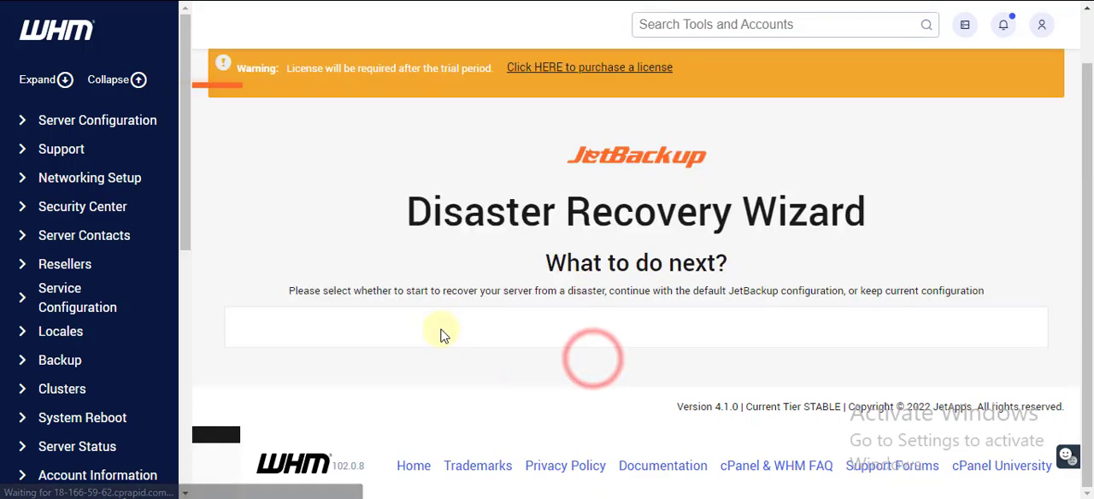
scroll(442, 335, down, 3)
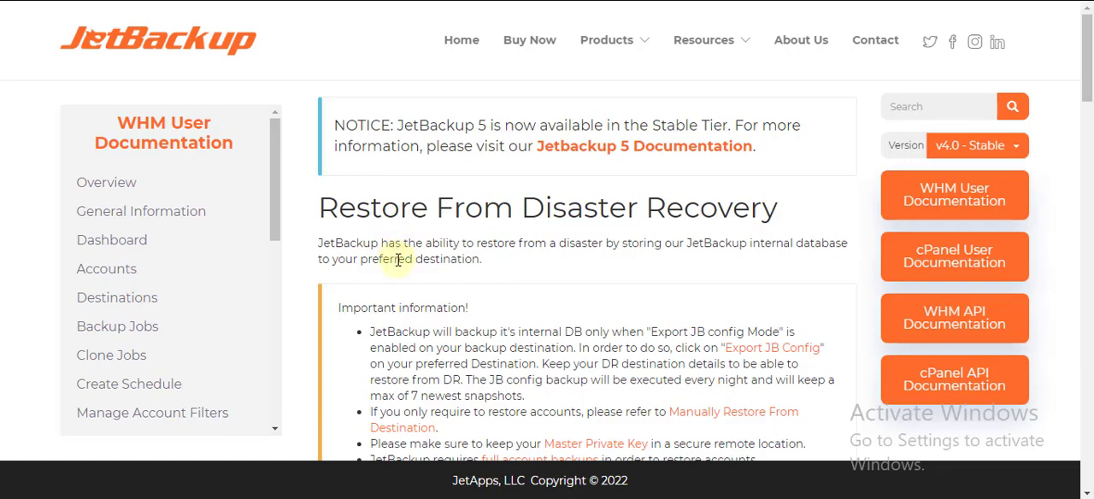
Read the Restore From Disaster Recovery documentation, covering the wizard options, backup destination details and root master key
scroll(398, 267, down, 1)
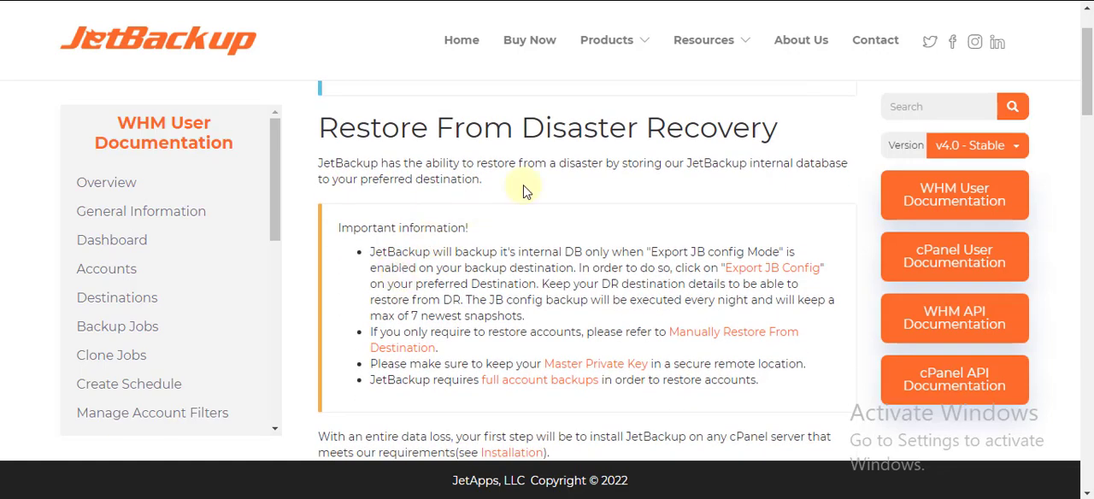
scroll(604, 288, down, 6)
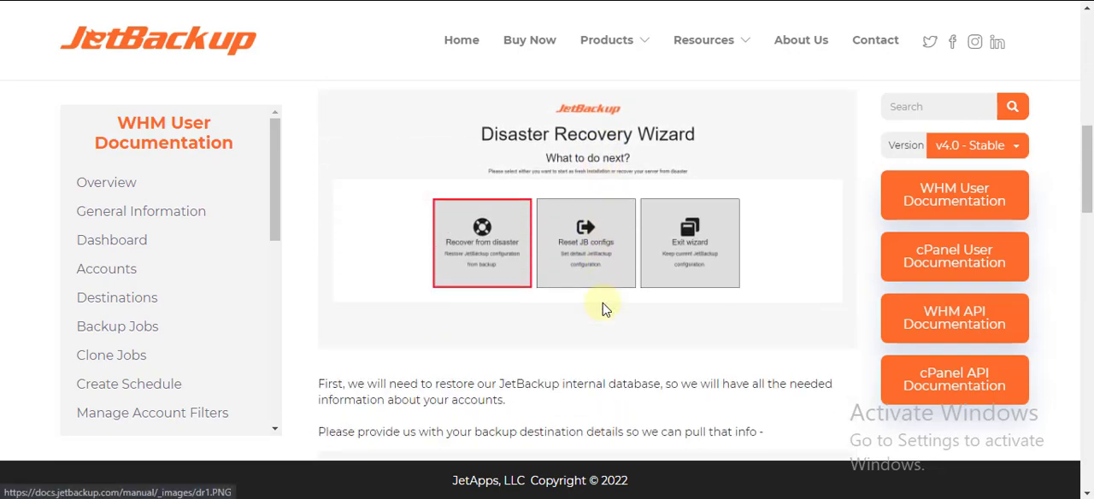
scroll(601, 325, down, 2)
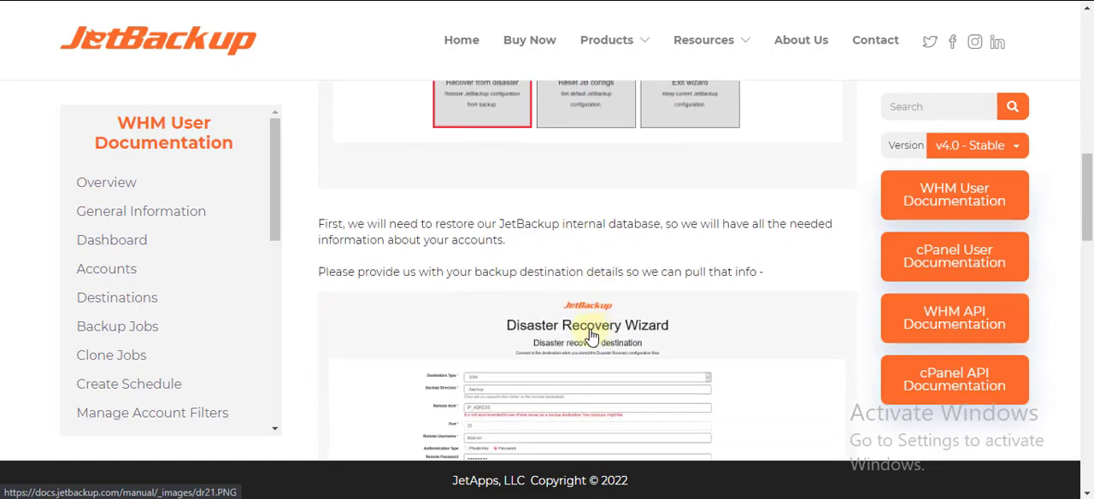
scroll(488, 323, down, 2)
scroll(470, 329, down, 6)
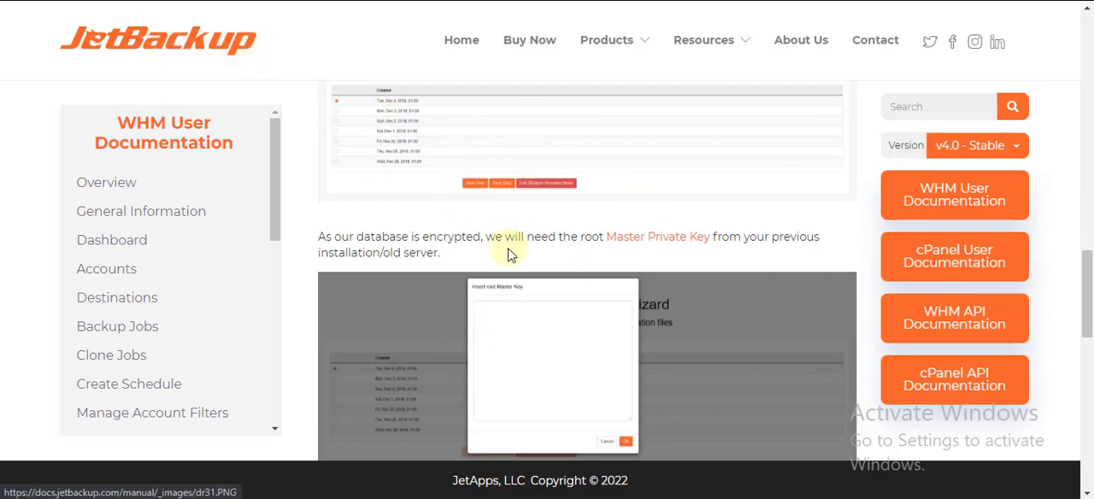
scroll(504, 256, down, 3)
scroll(506, 269, down, 4)
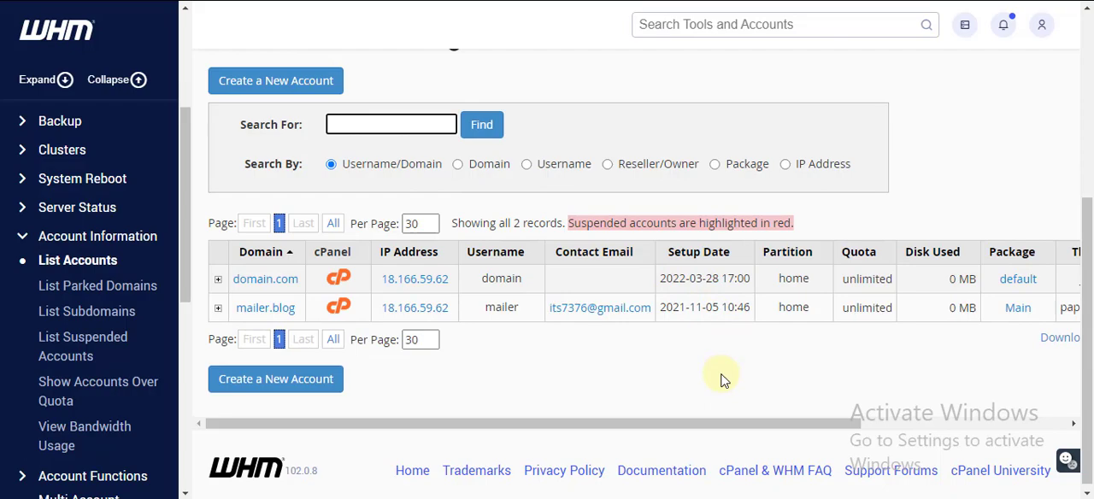
click(664, 425)
drag(663, 425, 613, 425)
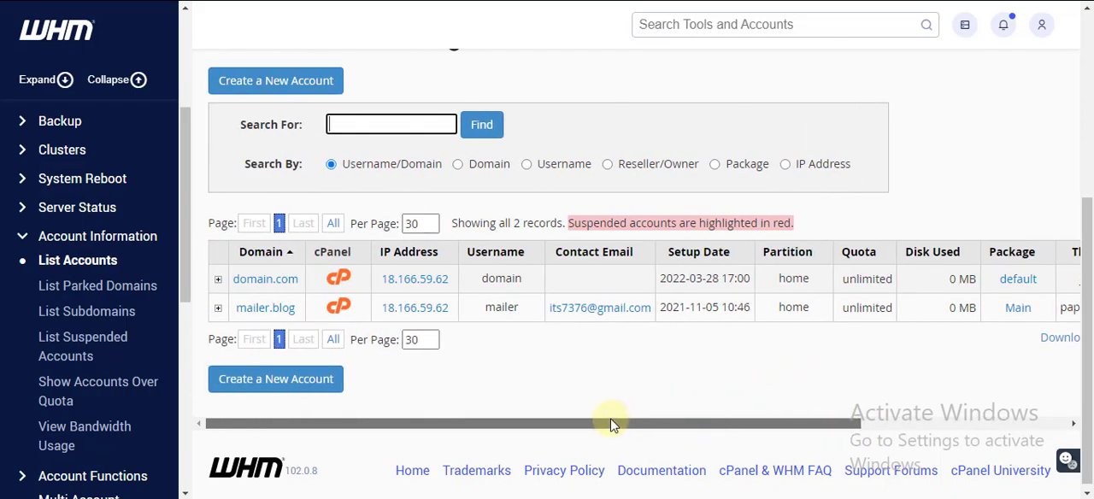